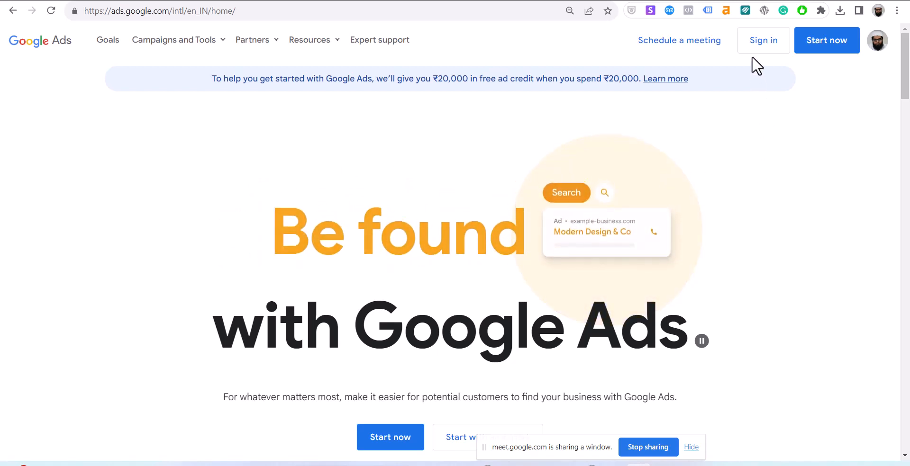
Highlight the free ₹20,000 ad credit offer and its ₹20,000 spend requirement.
{"action": "left_click", "coordinate": [691, 449]}
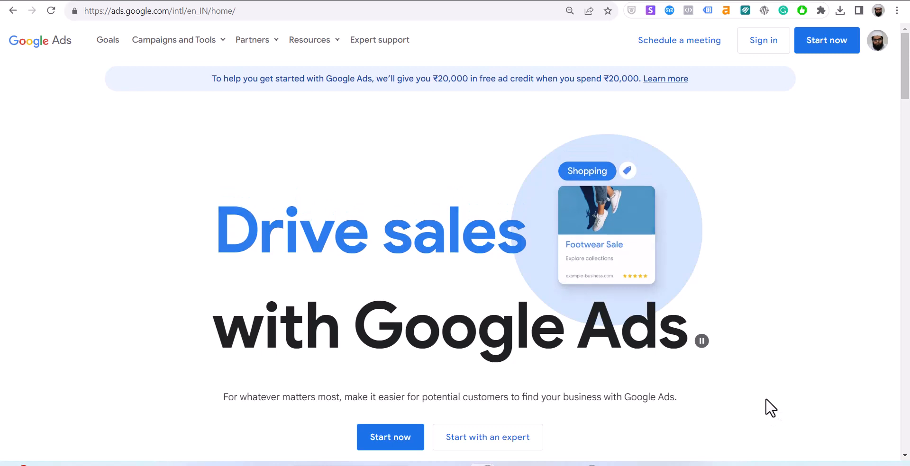
{"action": "scroll", "coordinate": [598, 385], "scroll_direction": "down", "scroll_amount": 4}
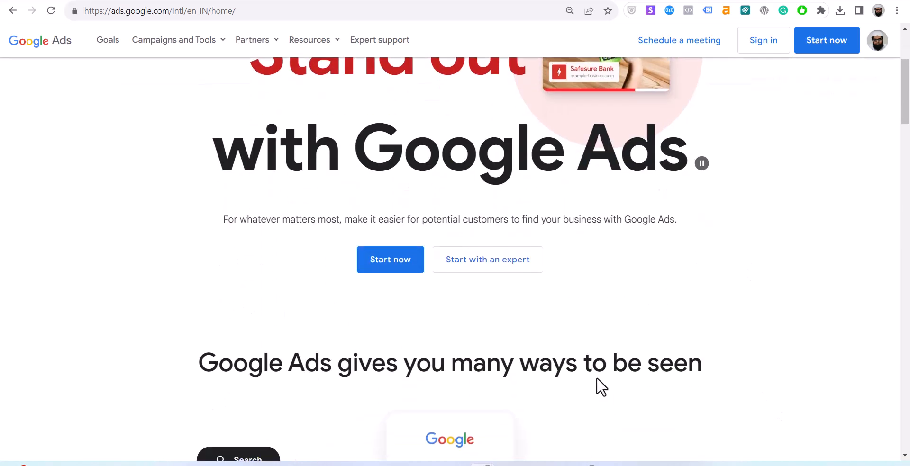
{"action": "scroll", "coordinate": [599, 384], "scroll_direction": "up", "scroll_amount": 4}
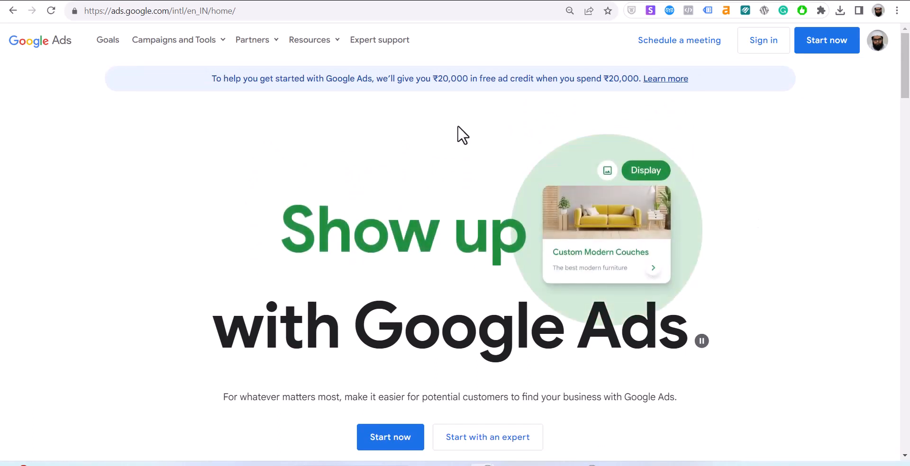
{"action": "triple_click", "coordinate": [451, 79]}
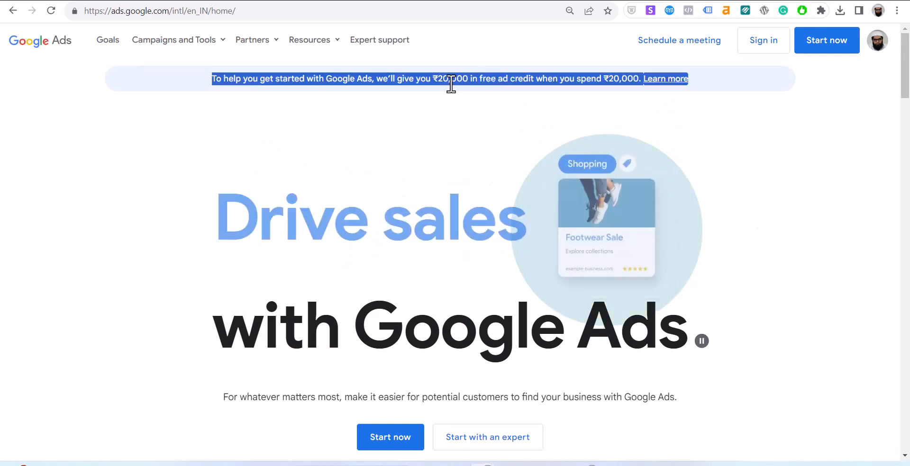
{"action": "double_click", "coordinate": [443, 80]}
{"action": "left_click", "coordinate": [427, 79]}
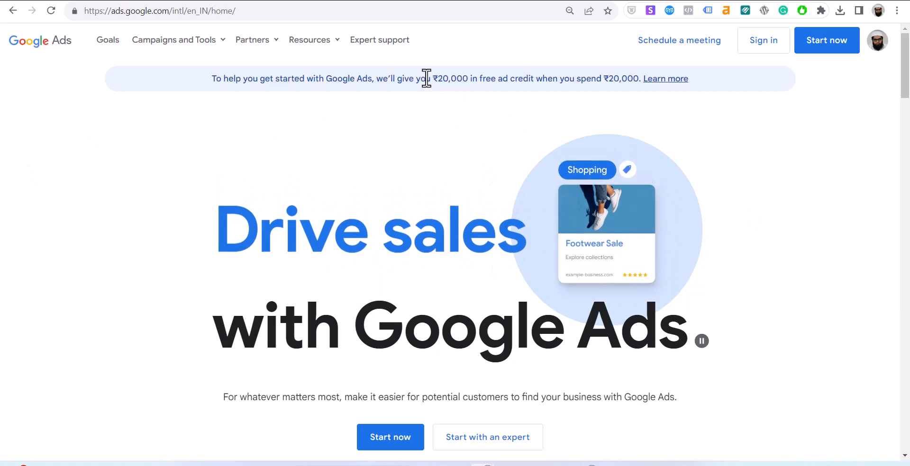
{"action": "left_click_drag", "start_coordinate": [427, 79], "coordinate": [485, 80]}
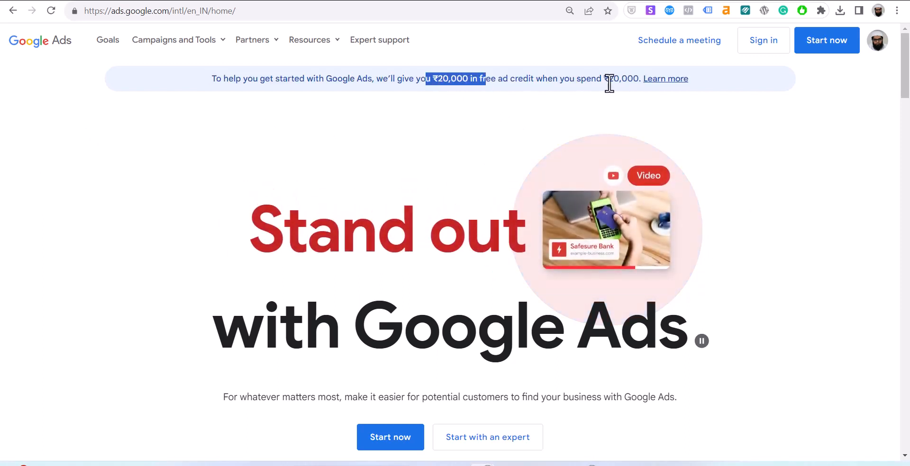
{"action": "left_click_drag", "start_coordinate": [603, 80], "coordinate": [640, 80]}
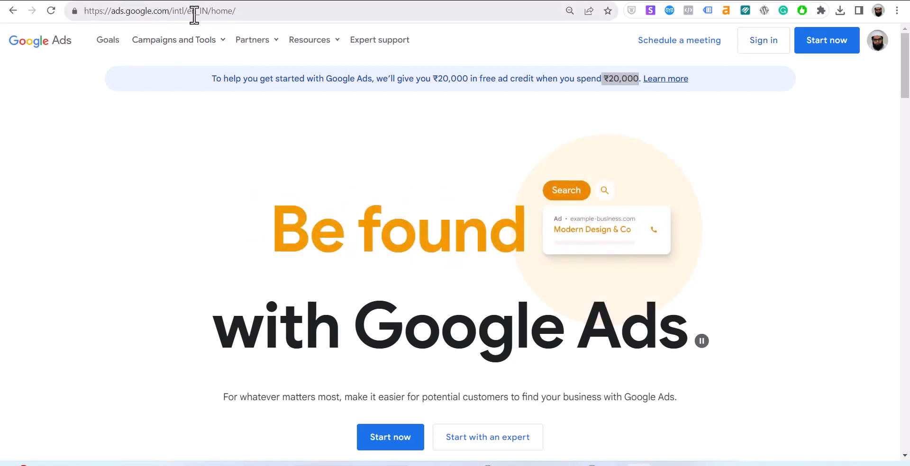
Sign in to the Google Ads account, then switch to the YouTube Studio tab.
{"action": "scroll", "coordinate": [669, 266], "scroll_direction": "down", "scroll_amount": 6}
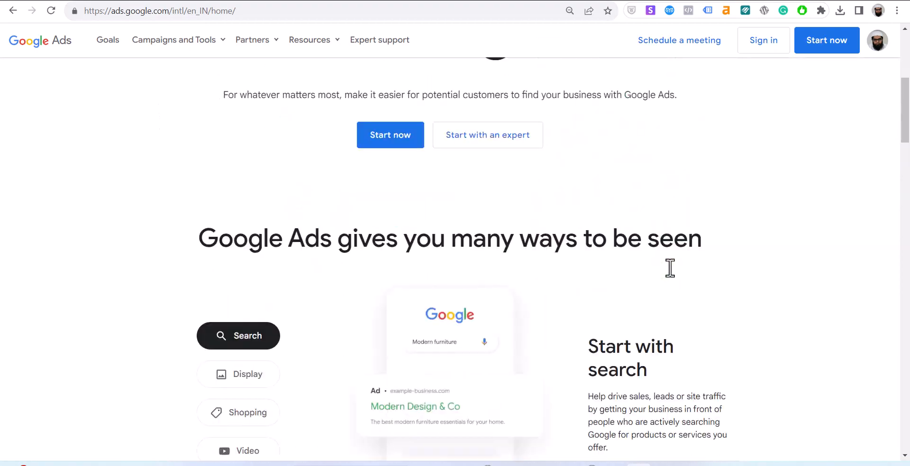
{"action": "scroll", "coordinate": [670, 268], "scroll_direction": "up", "scroll_amount": 4}
{"action": "scroll", "coordinate": [670, 269], "scroll_direction": "up", "scroll_amount": 1}
{"action": "scroll", "coordinate": [670, 270], "scroll_direction": "down", "scroll_amount": 4}
{"action": "scroll", "coordinate": [670, 276], "scroll_direction": "up", "scroll_amount": 5}
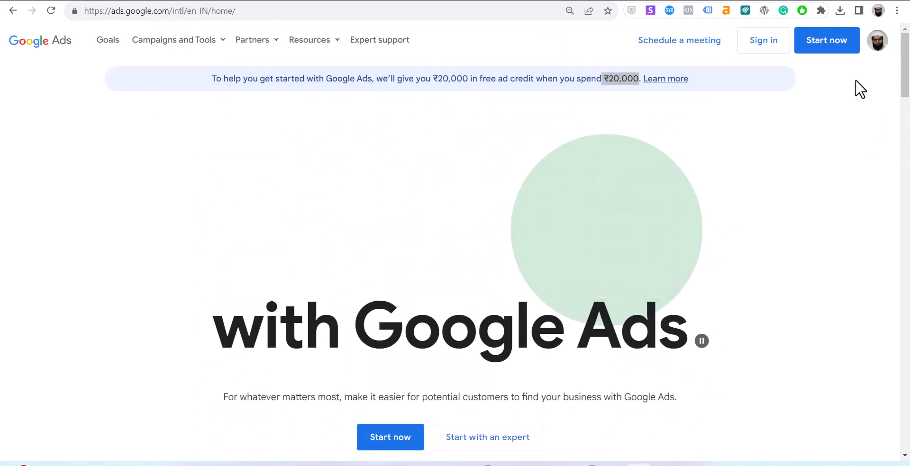
{"action": "left_click", "coordinate": [759, 41]}
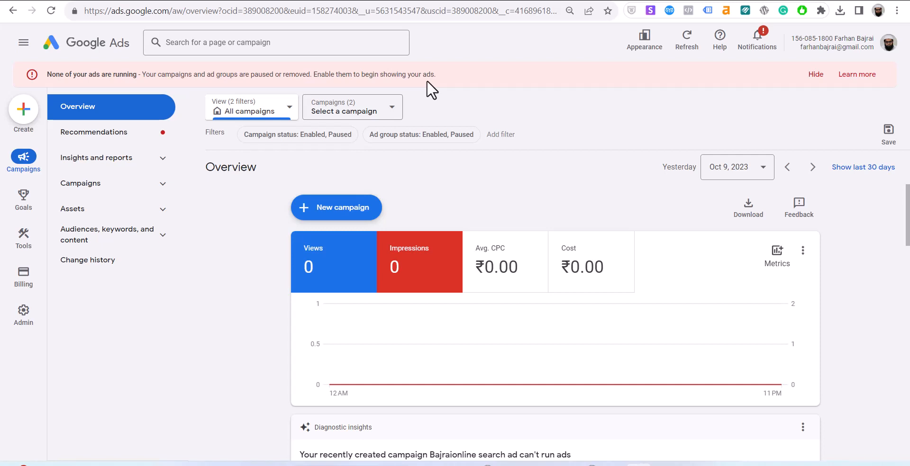
{"action": "key", "text": "ctrl+Tab"}
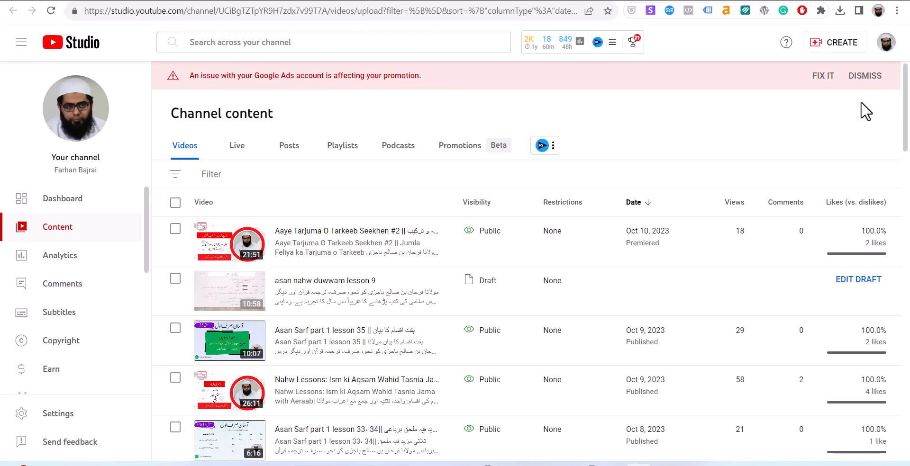
Dismiss the red Google Ads banner in YouTube Studio and return to the Google Ads tab.
{"action": "left_click", "coordinate": [860, 76]}
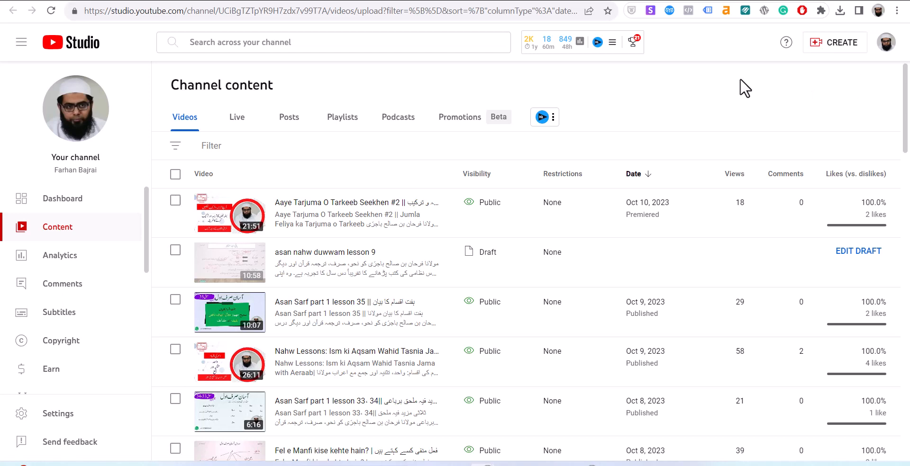
{"action": "left_click", "coordinate": [284, 2]}
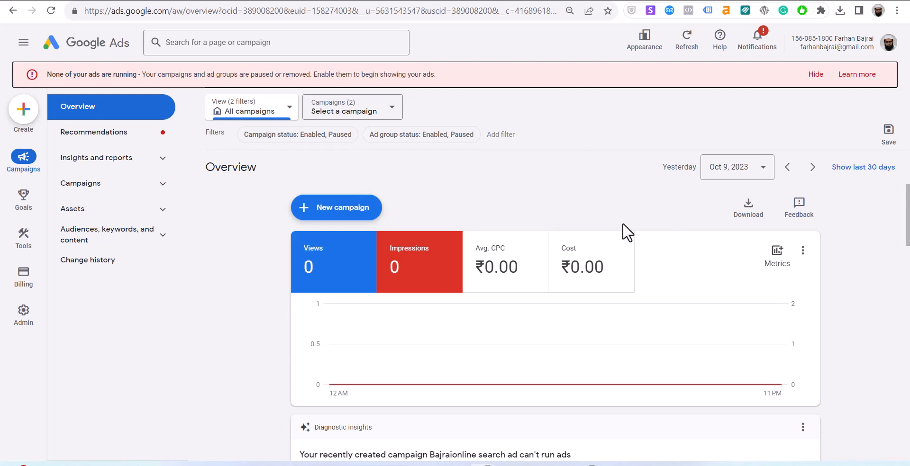
Hide the no-ads warning and campaign notice, then start Keyword Planner's 'Get search volume and forecasts'.
{"action": "left_click", "coordinate": [808, 76]}
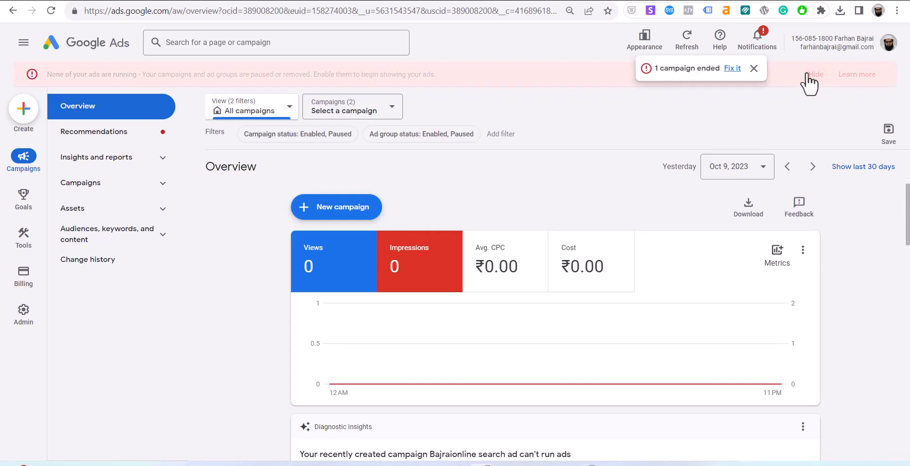
{"action": "left_click", "coordinate": [753, 69]}
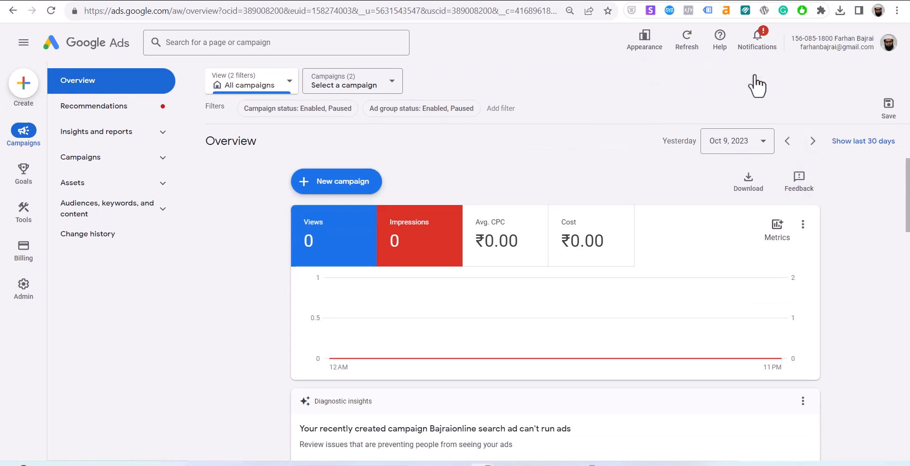
{"action": "mouse_move", "coordinate": [30, 192]}
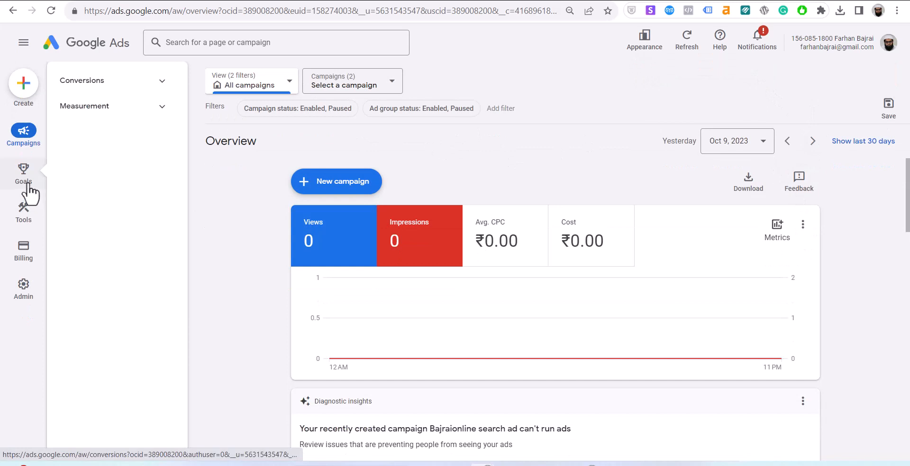
{"action": "mouse_move", "coordinate": [22, 216]}
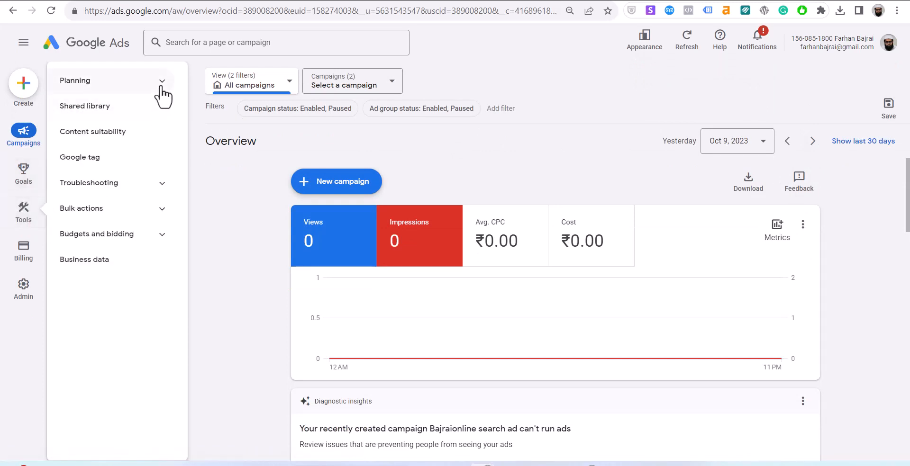
{"action": "left_click", "coordinate": [124, 81]}
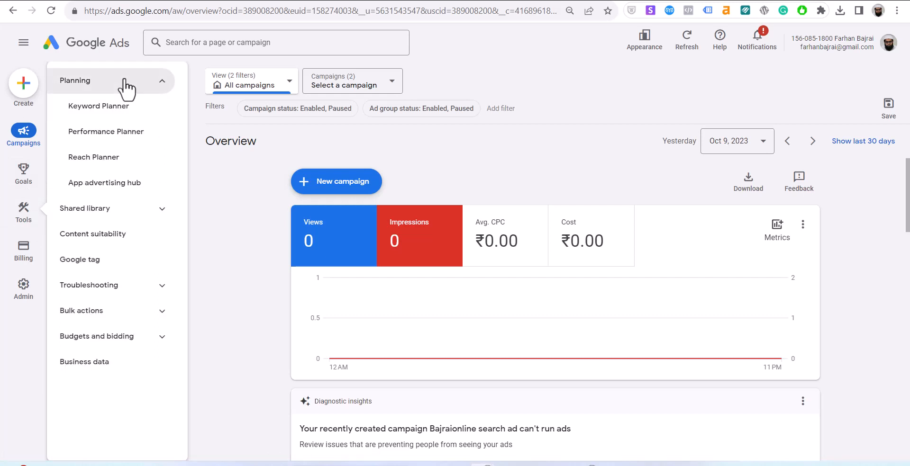
{"action": "left_click", "coordinate": [109, 120]}
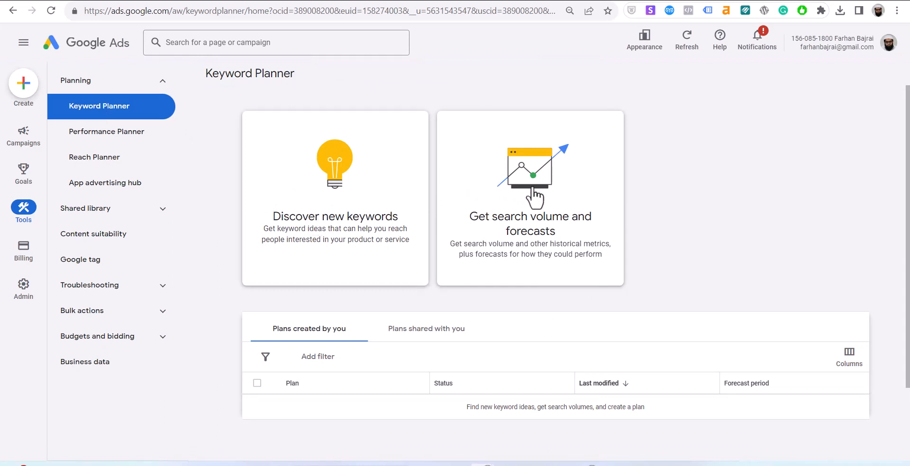
{"action": "left_click", "coordinate": [535, 198]}
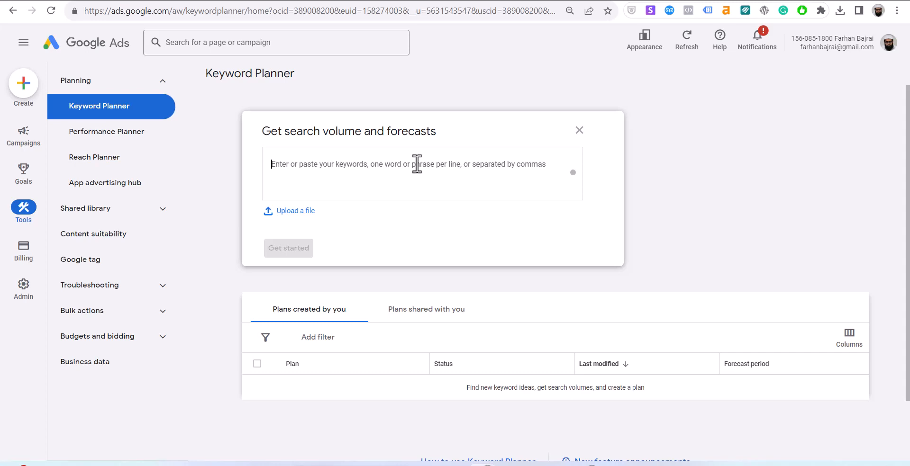
Enter keywords '3 wheeler' and 'piaggo', checking the piaggo spelling with a Google search.
{"action": "type", "text": "3 wheeler"}
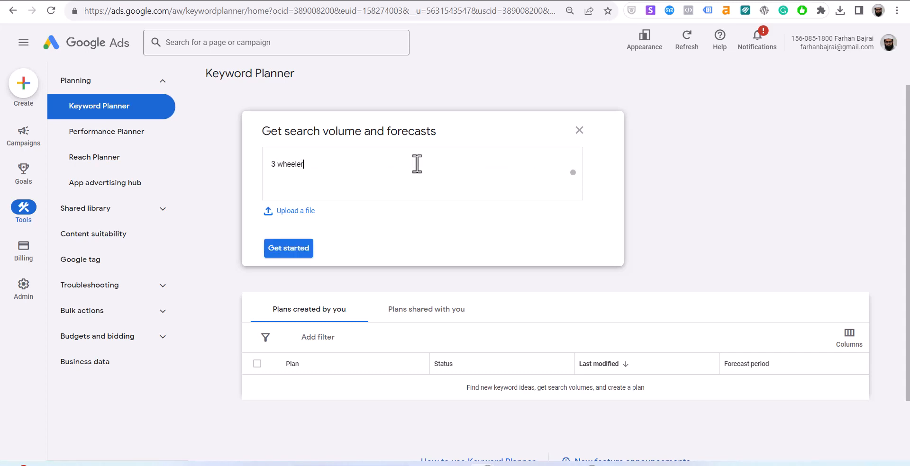
{"action": "type", "text": ","}
{"action": "key", "text": "Return"}
{"action": "type", "text": "piago"}
{"action": "left_click", "coordinate": [168, 1]}
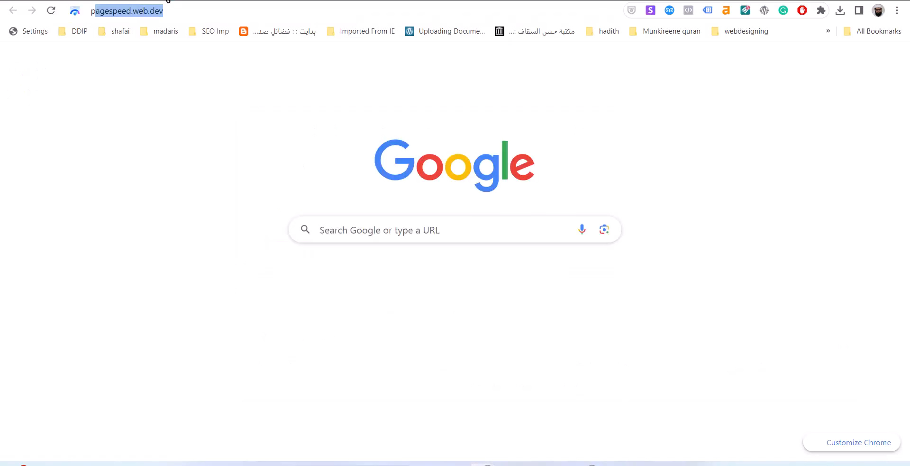
{"action": "type", "text": "piago"}
{"action": "key", "text": "Return"}
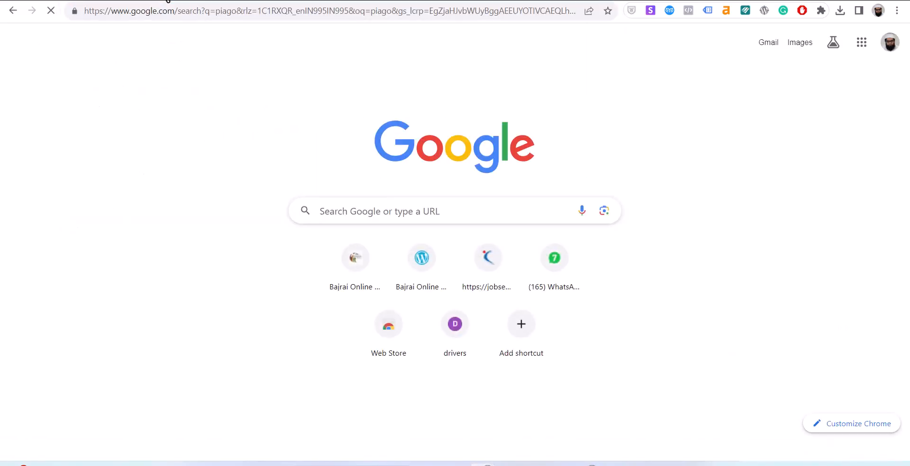
{"action": "left_click", "coordinate": [107, 1]}
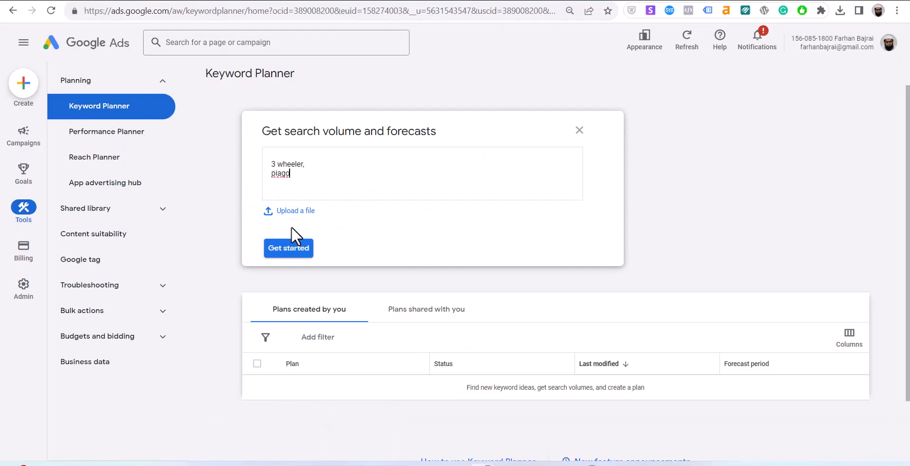
{"action": "left_click", "coordinate": [282, 173]}
{"action": "type", "text": "g"}
Add 'auto rickshaw' and 'auto showroom' and request their search volume forecasts.
{"action": "left_click", "coordinate": [323, 177]}
{"action": "type", "text": ", auto rickshaw"}
{"action": "key", "text": "Return"}
{"action": "type", "text": "a"}
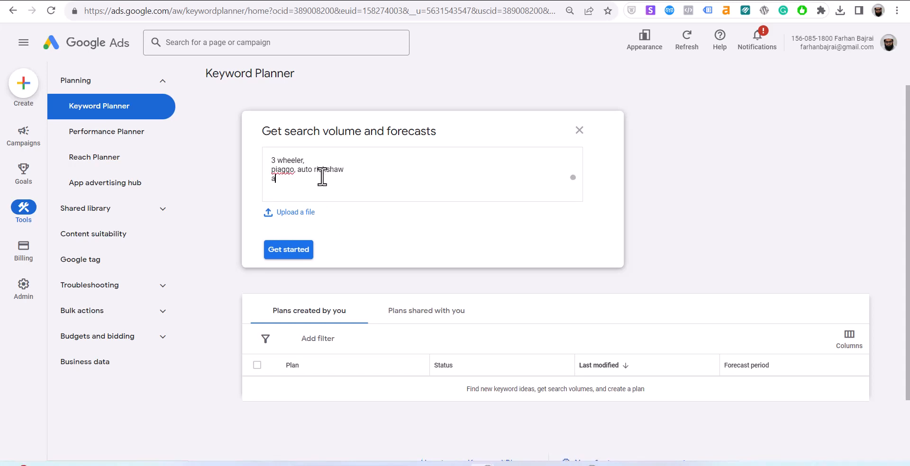
{"action": "type", "text": "uto showroom"}
{"action": "key", "text": "Return"}
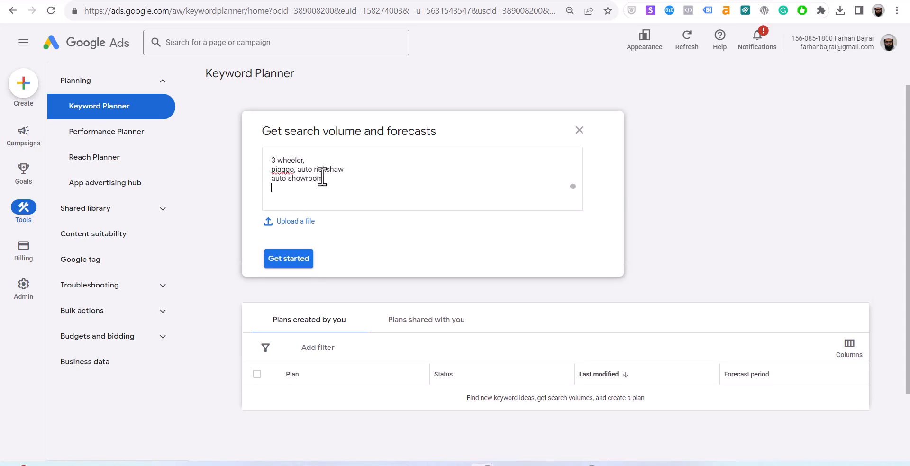
{"action": "left_click", "coordinate": [297, 256]}
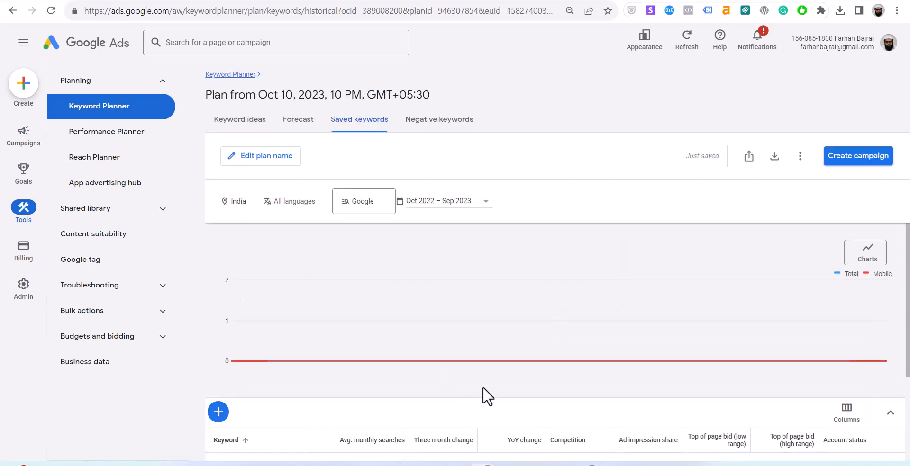
Review the saved keywords' monthly searches, then go to Performance Planner under Planning.
{"action": "scroll", "coordinate": [474, 354], "scroll_direction": "down", "scroll_amount": 3}
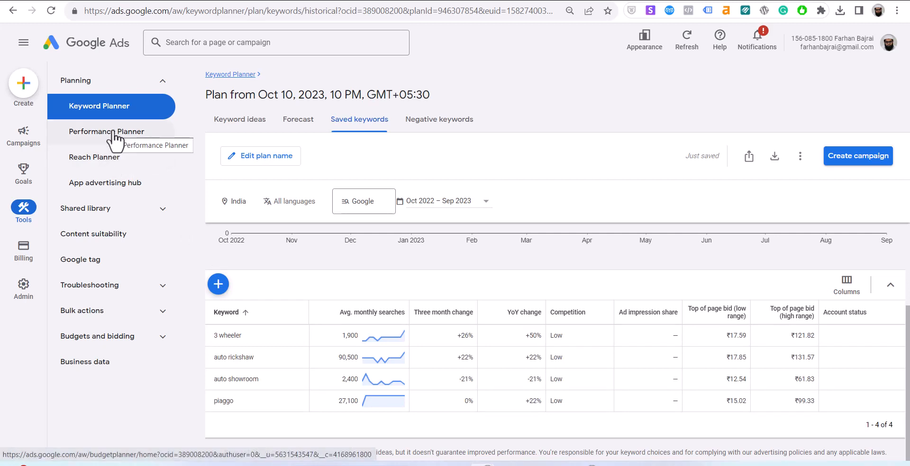
{"action": "left_click", "coordinate": [90, 89]}
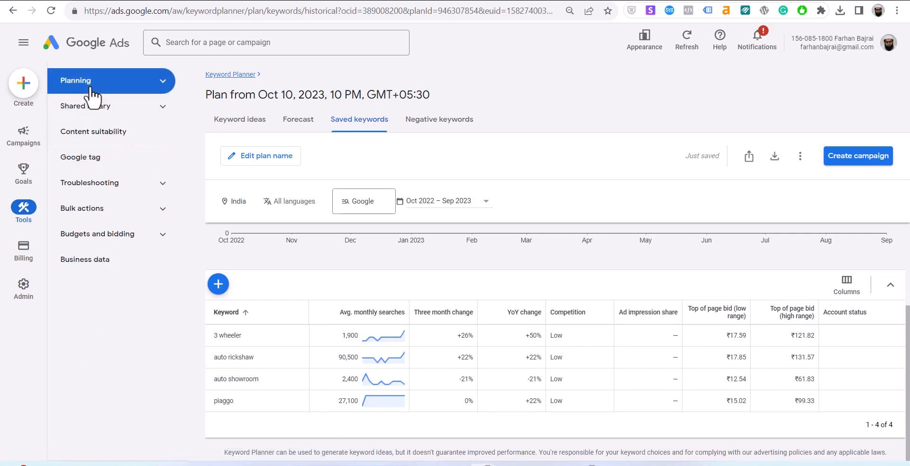
{"action": "left_click", "coordinate": [92, 89]}
{"action": "left_click", "coordinate": [97, 135]}
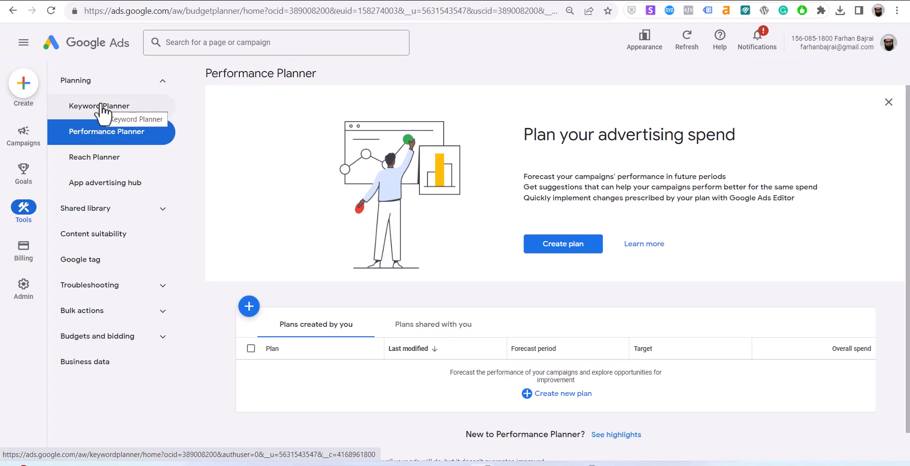
Start Discover new keywords with seeds 'piaggo auto in indore' and 'piaggo auto price'.
{"action": "left_click", "coordinate": [102, 107]}
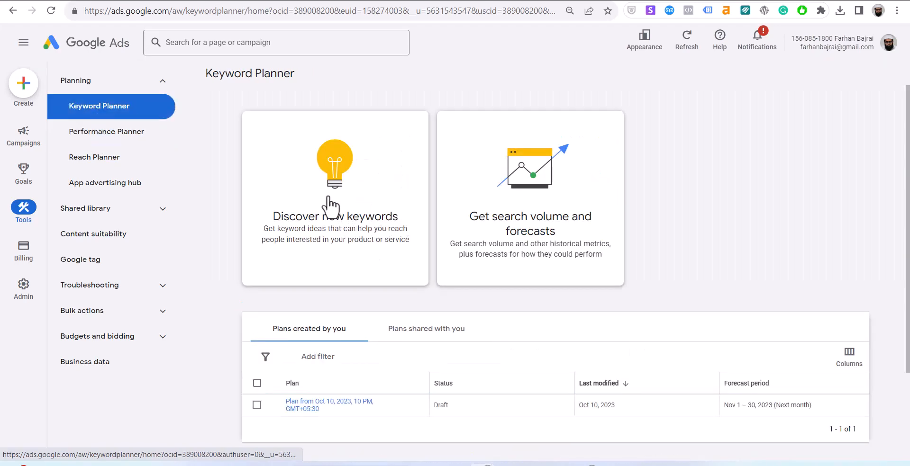
{"action": "left_click", "coordinate": [330, 205]}
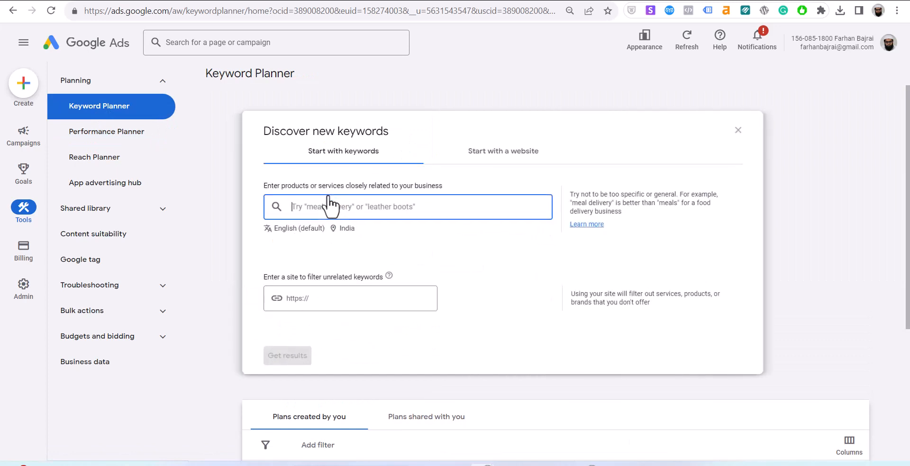
{"action": "type", "text": "piaggo auto"}
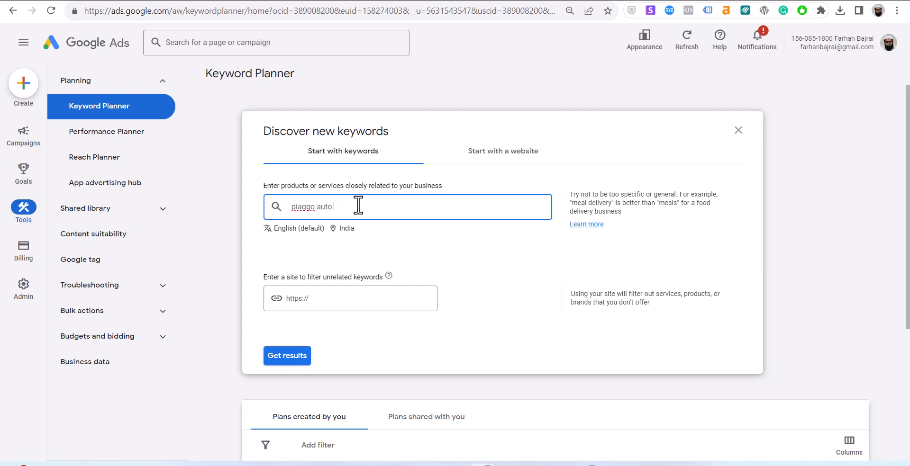
{"action": "type", "text": " in indore"}
{"action": "key", "text": "Return"}
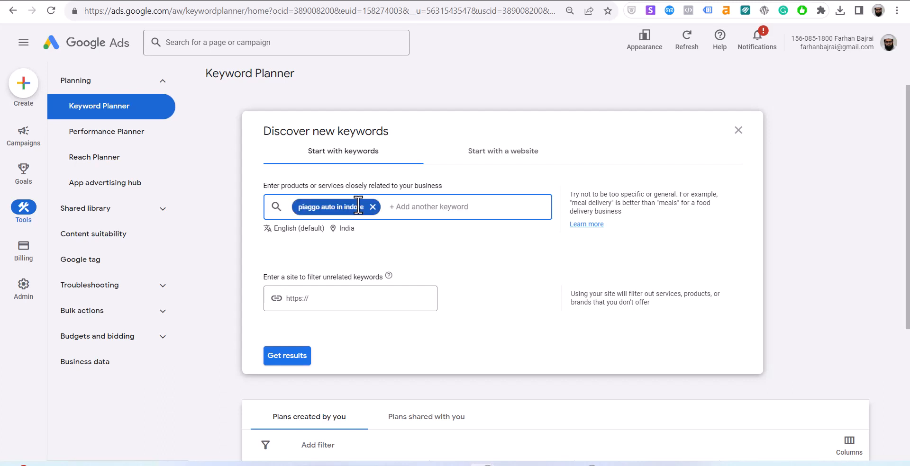
{"action": "type", "text": "piaggo auto price"}
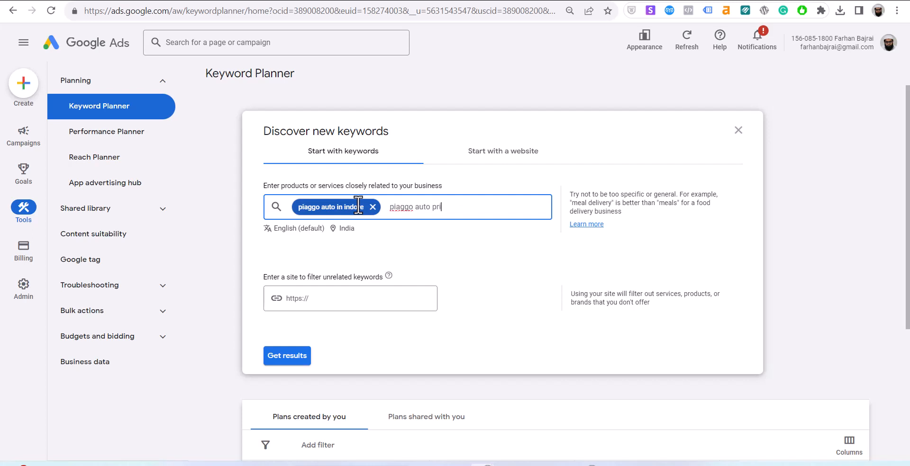
{"action": "key", "text": "Return"}
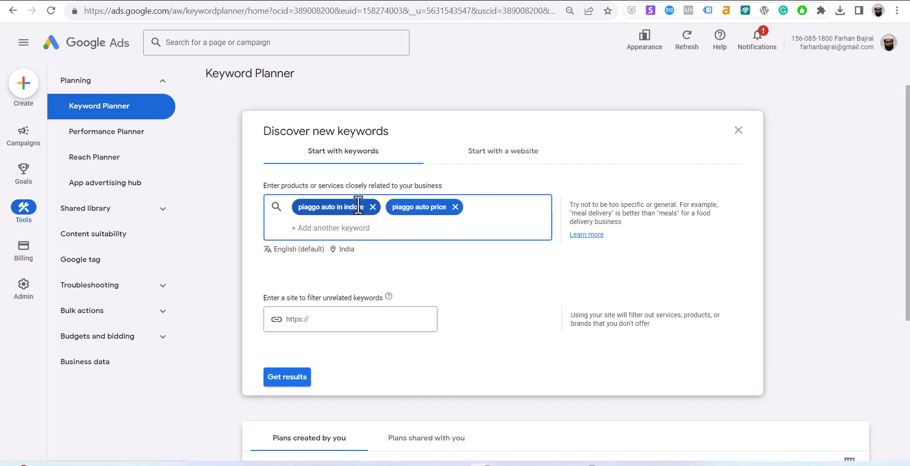
Add seeds 'piaggo auto' and '3 wheeler purchase' and get the keyword ideas.
{"action": "type", "text": "piaggo"}
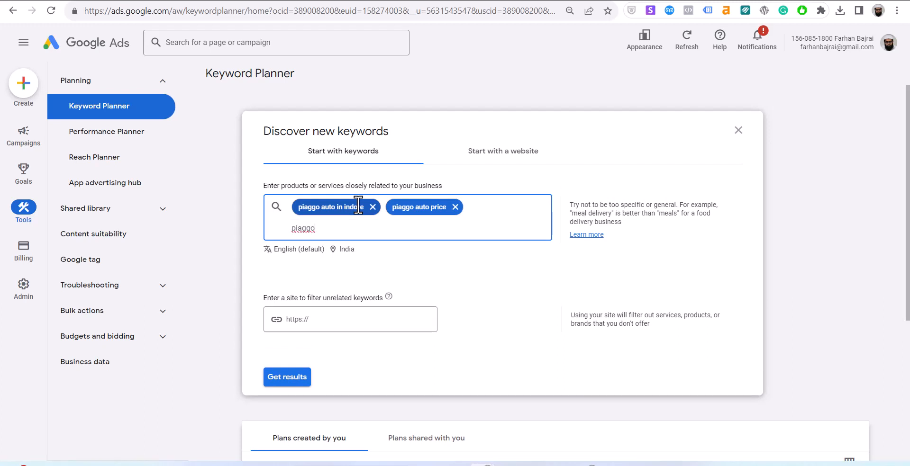
{"action": "type", "text": "auto"}
{"action": "key", "text": "Return"}
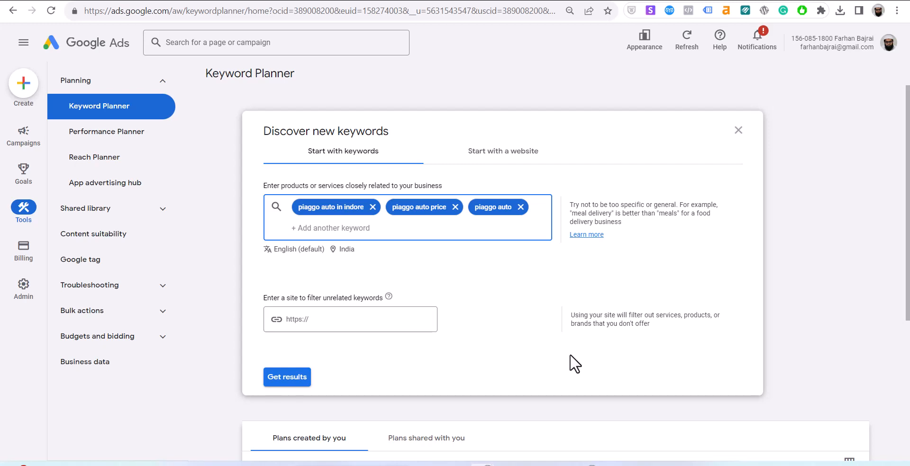
{"action": "type", "text": "3 wheere"}
{"action": "key", "text": "BackSpace"}
{"action": "key", "text": "BackSpace"}
{"action": "type", "text": "l"}
{"action": "key", "text": "Return"}
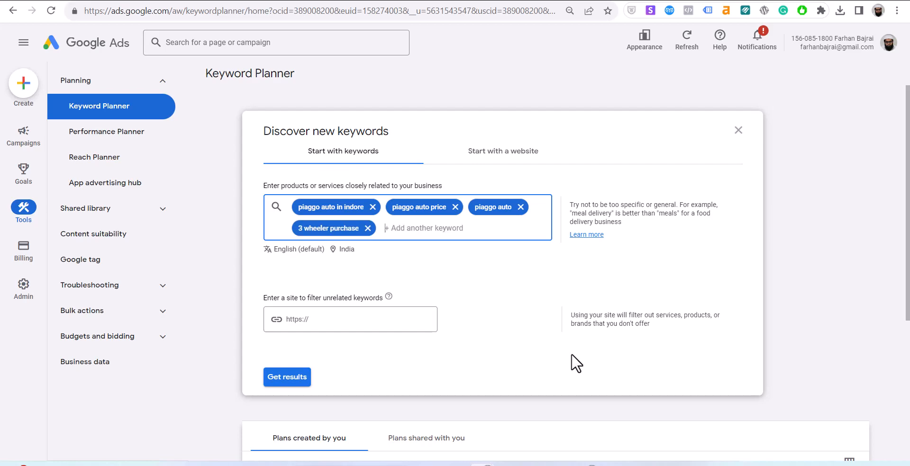
{"action": "left_click", "coordinate": [294, 377]}
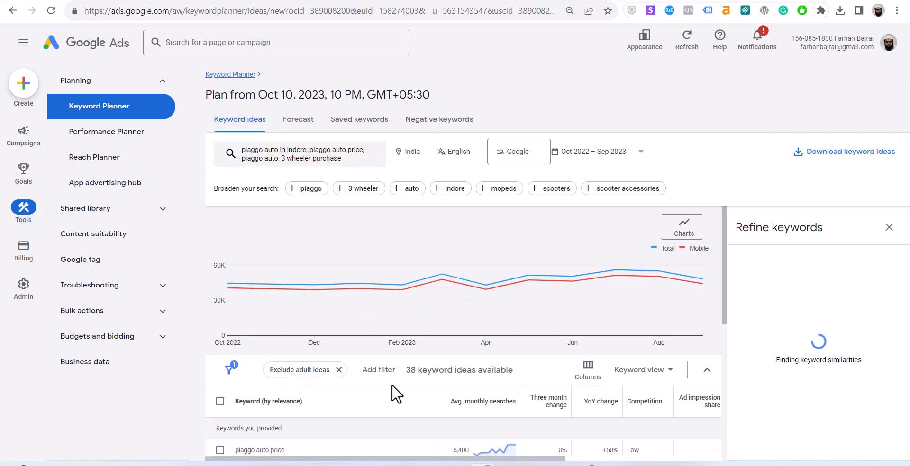
Scroll through the 38 keyword ideas and close the Refine keywords panel.
{"action": "scroll", "coordinate": [393, 393], "scroll_direction": "down", "scroll_amount": 2}
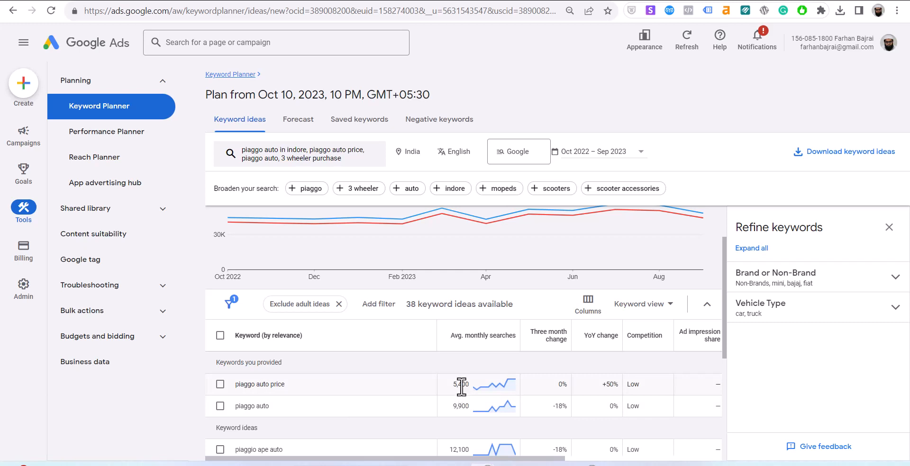
{"action": "mouse_move", "coordinate": [497, 393]}
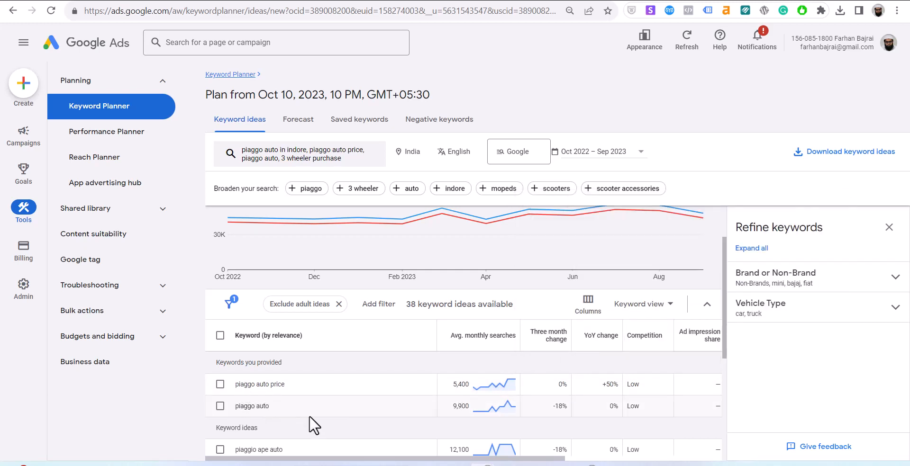
{"action": "scroll", "coordinate": [463, 403], "scroll_direction": "down", "scroll_amount": 3}
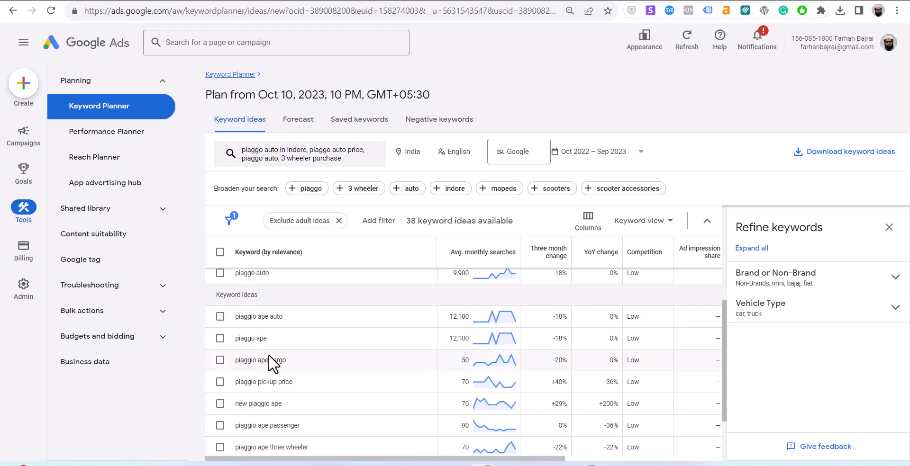
{"action": "scroll", "coordinate": [454, 374], "scroll_direction": "down", "scroll_amount": 2}
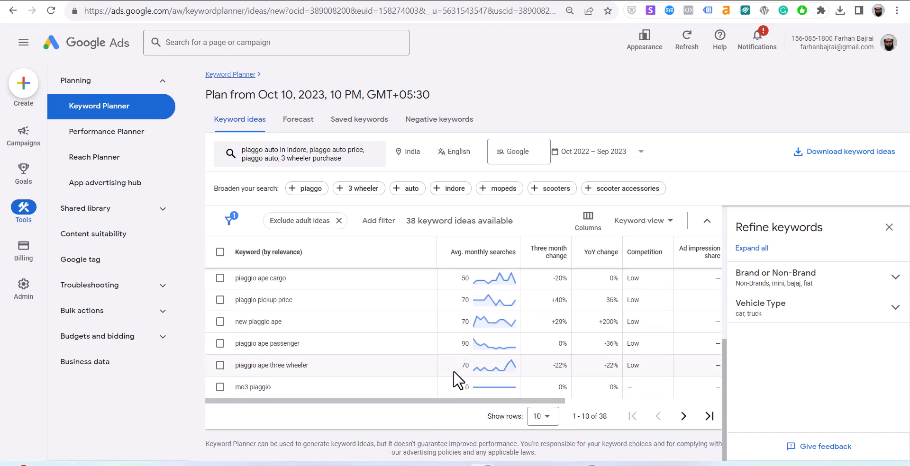
{"action": "scroll", "coordinate": [451, 369], "scroll_direction": "up", "scroll_amount": 3}
{"action": "scroll", "coordinate": [453, 370], "scroll_direction": "up", "scroll_amount": 3}
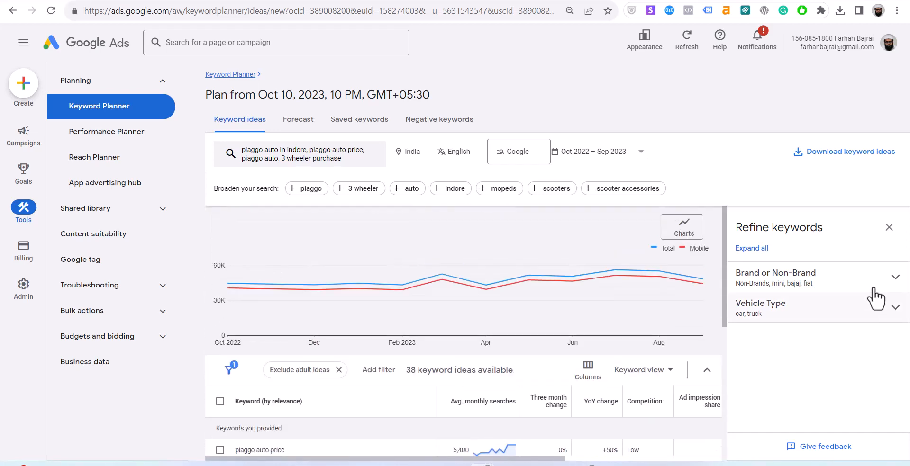
{"action": "left_click", "coordinate": [889, 228]}
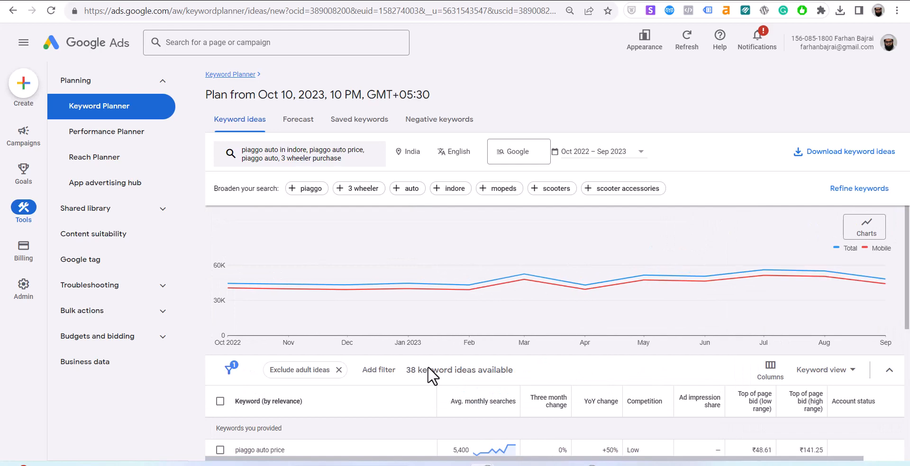
Select all ten keyword ideas on the page and copy them from the More menu.
{"action": "scroll", "coordinate": [431, 375], "scroll_direction": "down", "scroll_amount": 3}
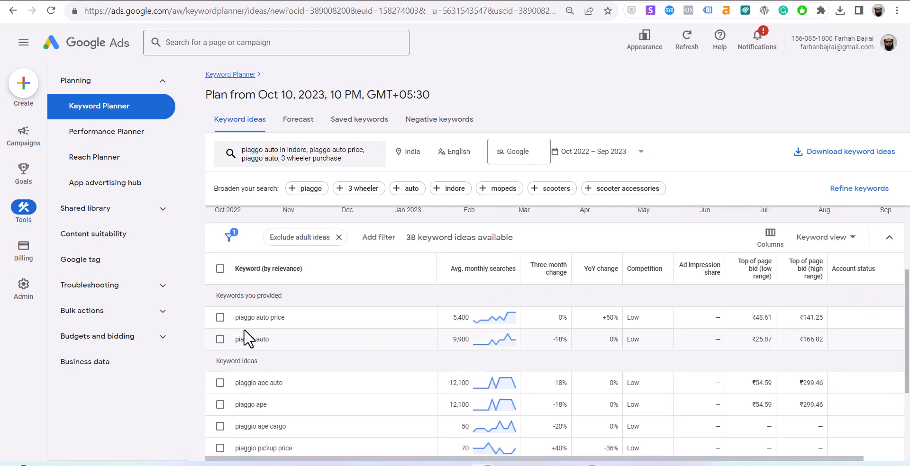
{"action": "left_click", "coordinate": [219, 269]}
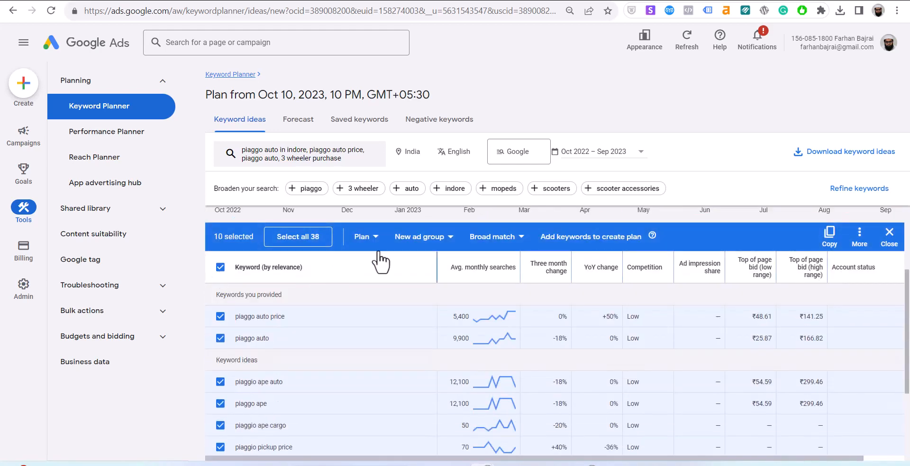
{"action": "left_click", "coordinate": [856, 238]}
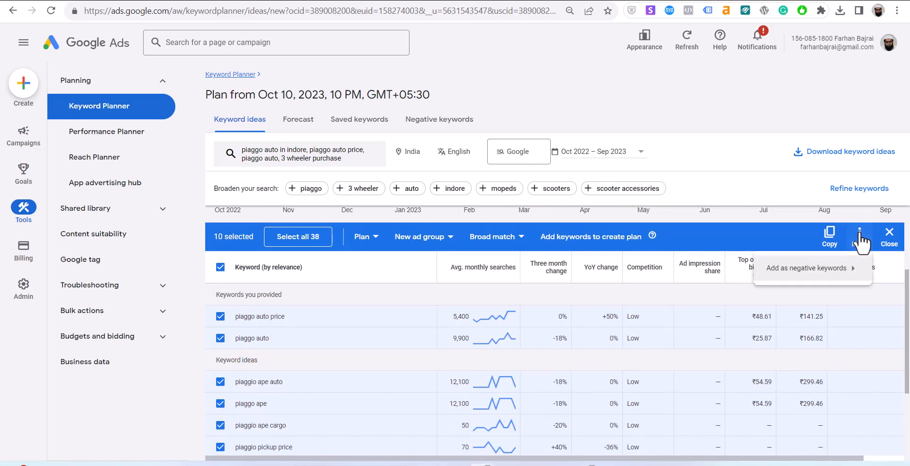
{"action": "left_click", "coordinate": [825, 237]}
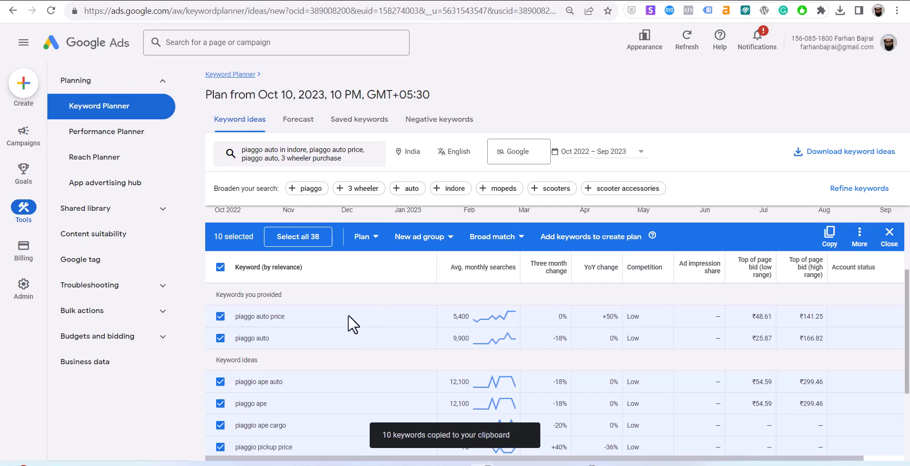
In Discover new keywords, enter digital marketing course, online, live classes and Hyderabad variants as seeds.
{"action": "left_click", "coordinate": [89, 110]}
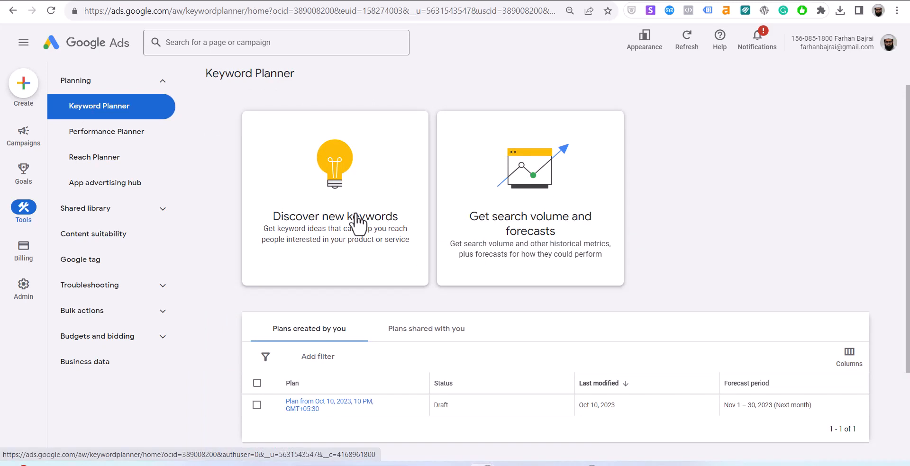
{"action": "left_click", "coordinate": [358, 223]}
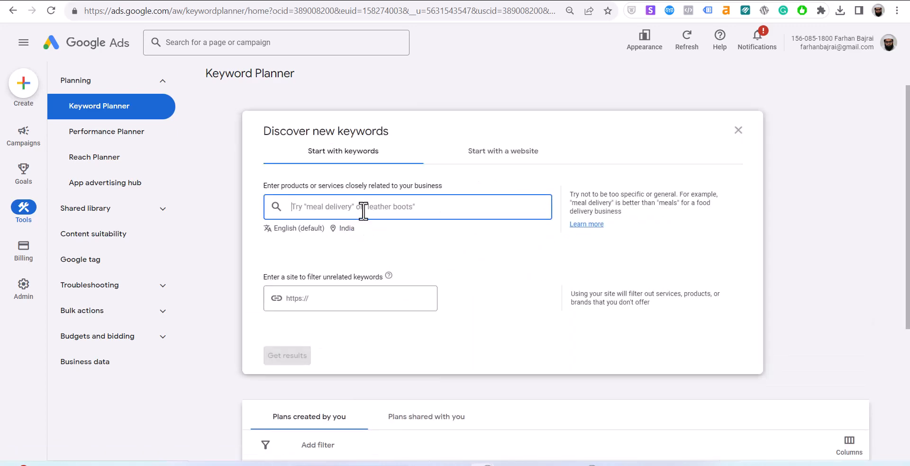
{"action": "type", "text": "digital mar"}
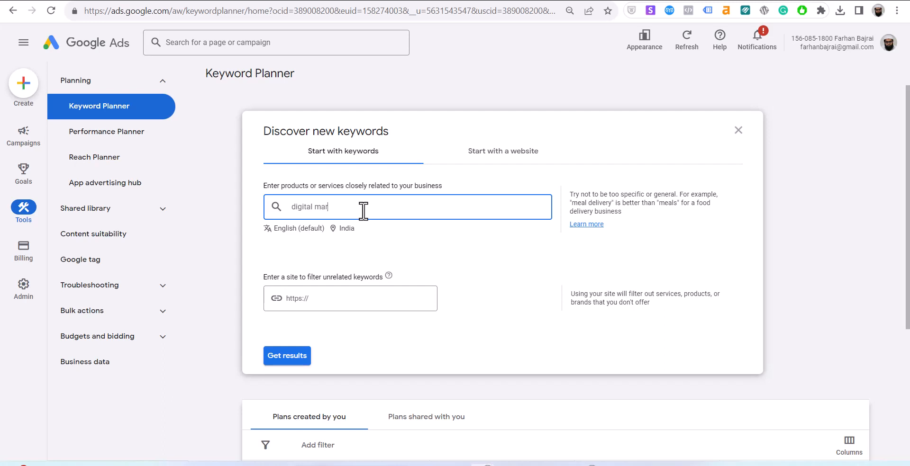
{"action": "type", "text": "keting course"}
{"action": "key", "text": "Return"}
{"action": "type", "text": "online digi"}
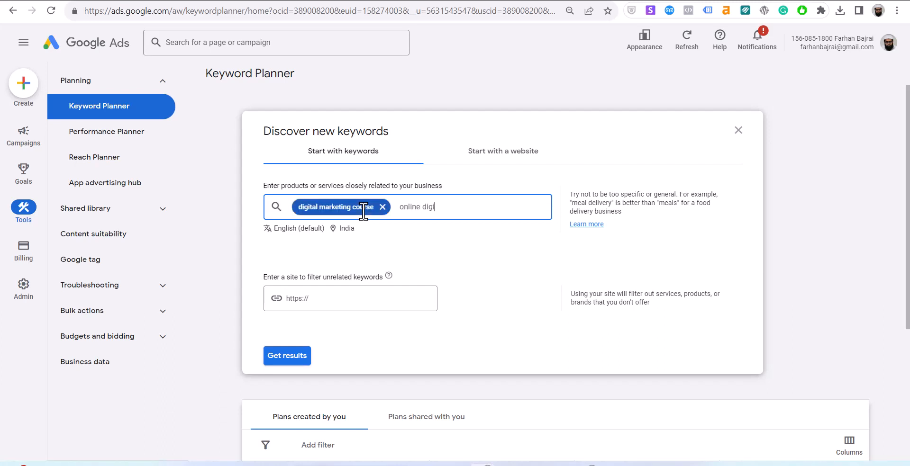
{"action": "type", "text": "tal marketing course"}
{"action": "key", "text": "Return"}
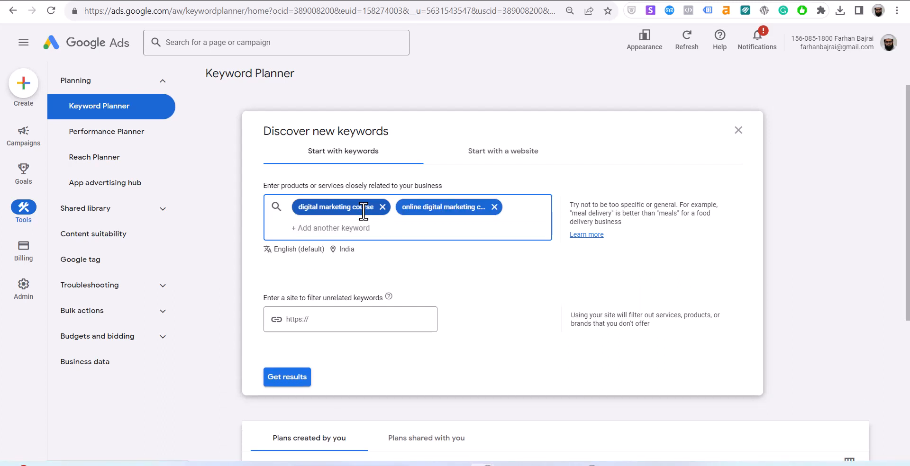
{"action": "type", "text": "digital marketing live classes"}
{"action": "key", "text": "Return"}
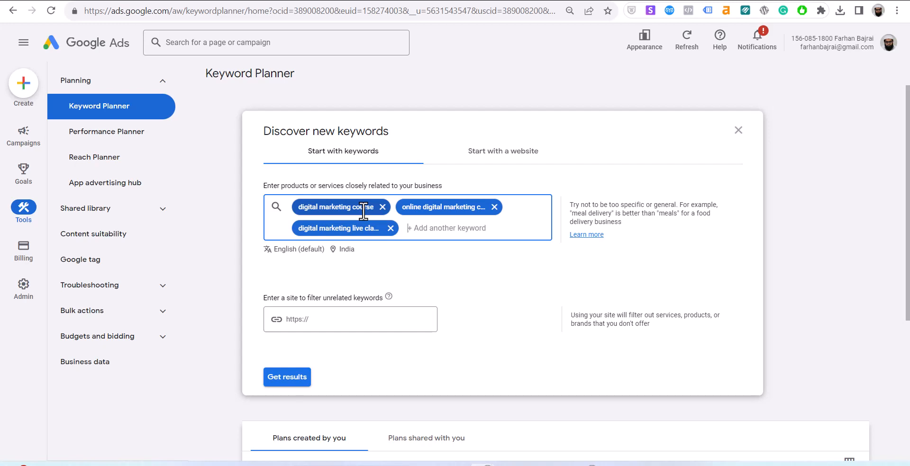
{"action": "type", "text": "digital marketing course in hydera"}
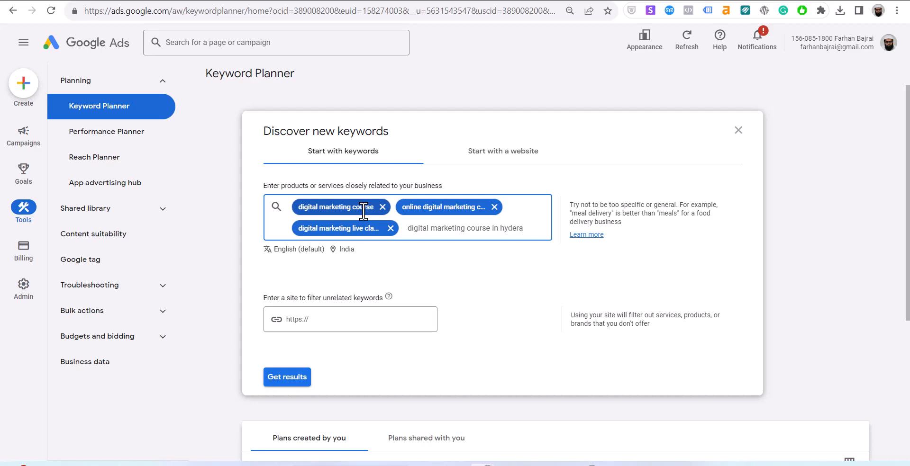
{"action": "type", "text": "bad"}
{"action": "key", "text": "Return"}
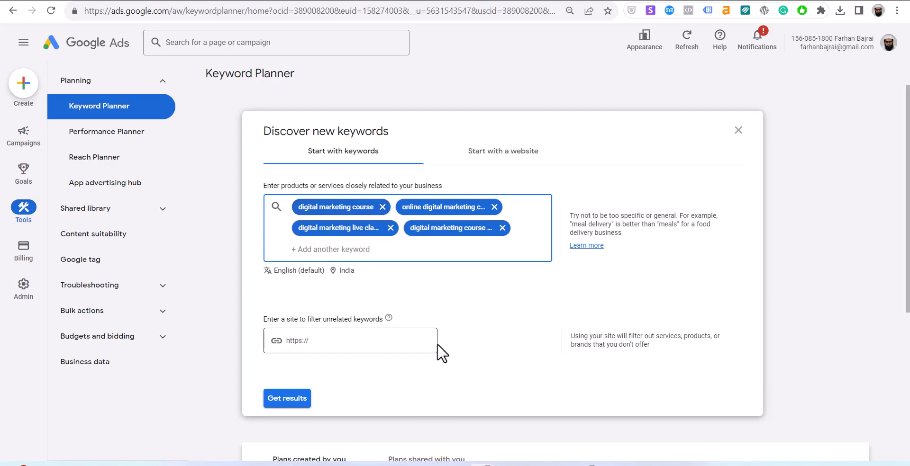
Get results for the four digital marketing seeds and scroll through the 2,493 ideas and trend chart.
{"action": "left_click", "coordinate": [293, 404]}
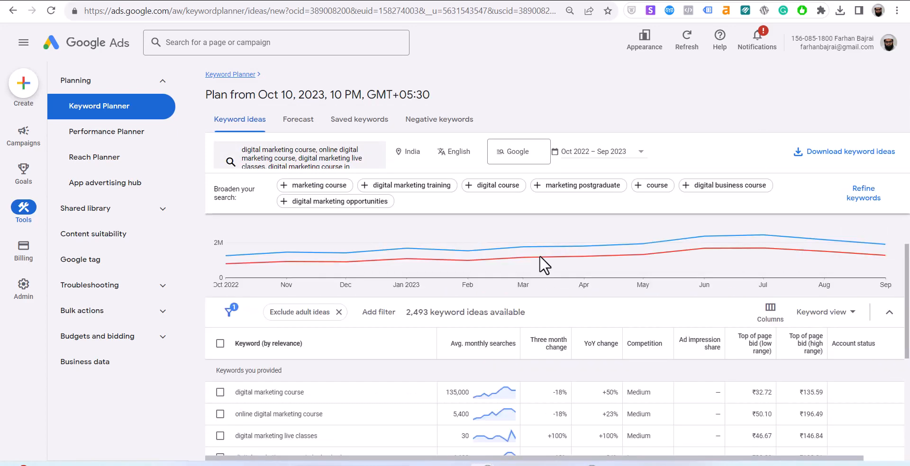
{"action": "scroll", "coordinate": [540, 258], "scroll_direction": "down", "scroll_amount": 3}
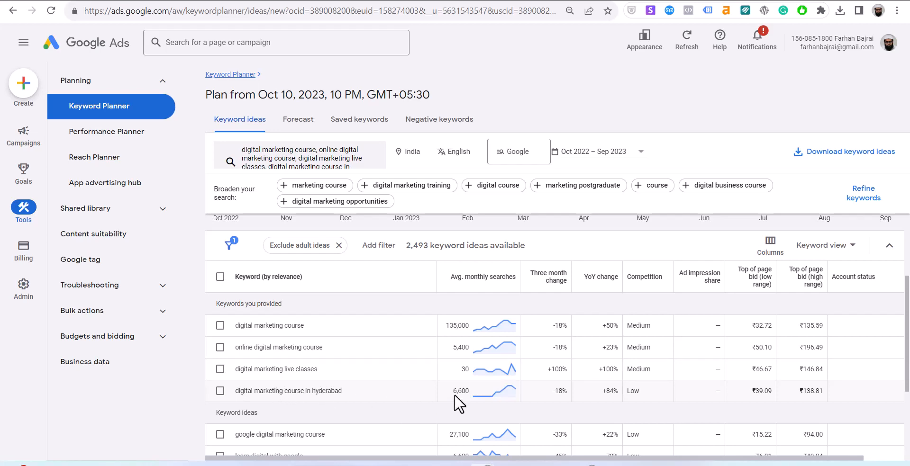
{"action": "scroll", "coordinate": [454, 394], "scroll_direction": "down", "scroll_amount": 2}
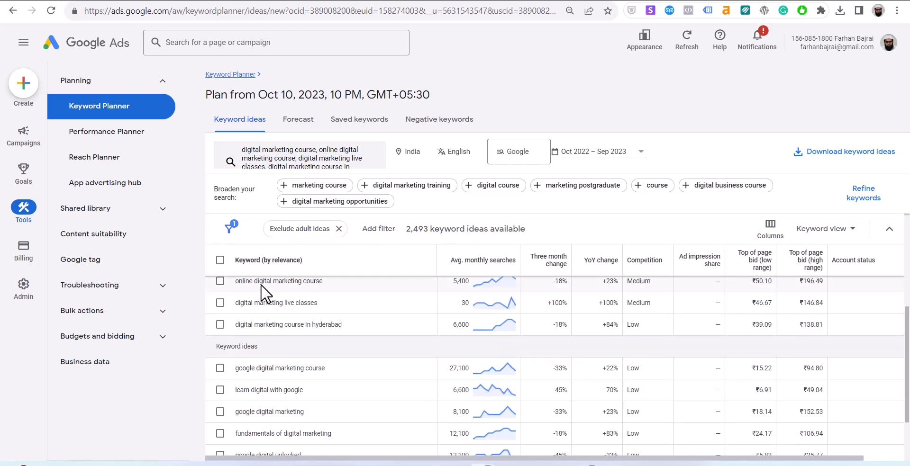
{"action": "scroll", "coordinate": [327, 374], "scroll_direction": "up", "scroll_amount": 2}
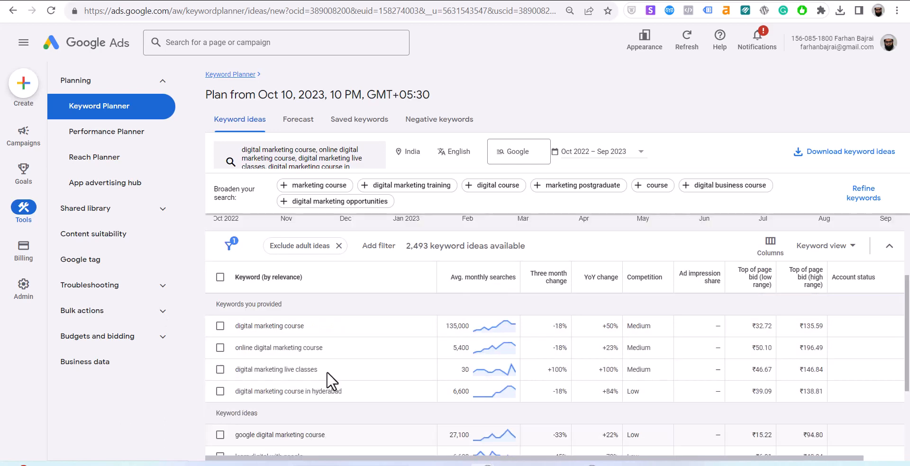
{"action": "scroll", "coordinate": [326, 371], "scroll_direction": "down", "scroll_amount": 2}
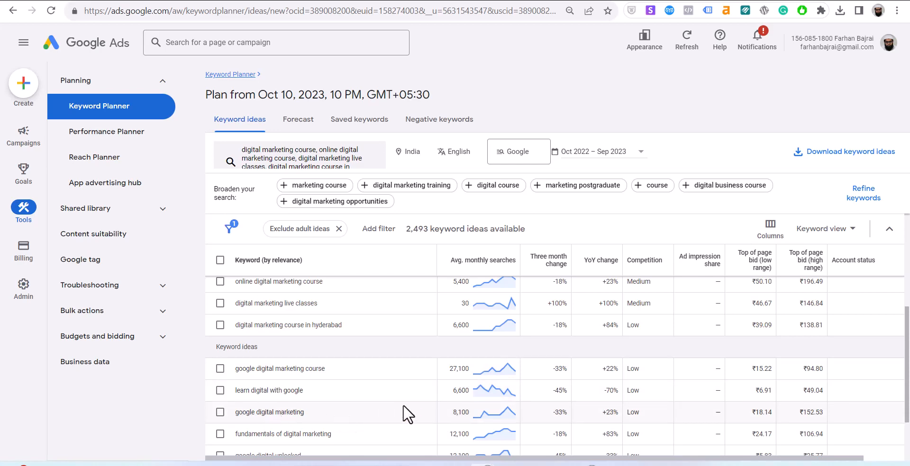
{"action": "scroll", "coordinate": [379, 407], "scroll_direction": "down", "scroll_amount": 2}
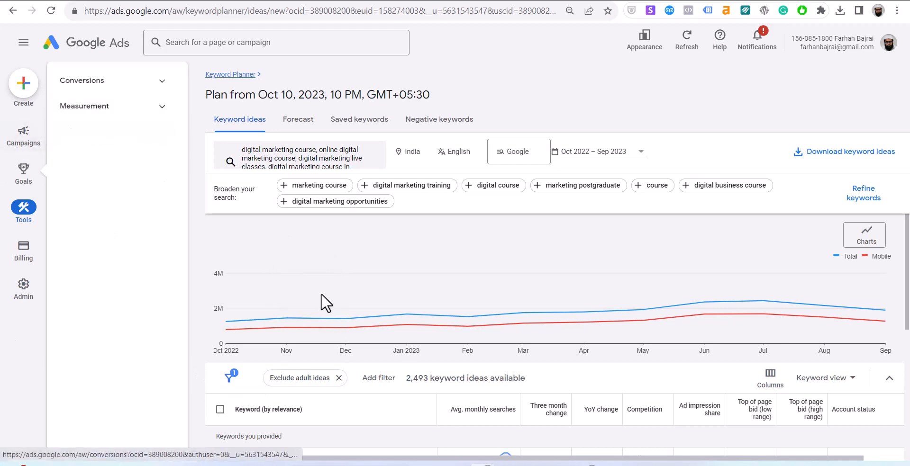
{"action": "scroll", "coordinate": [410, 365], "scroll_direction": "down", "scroll_amount": 3}
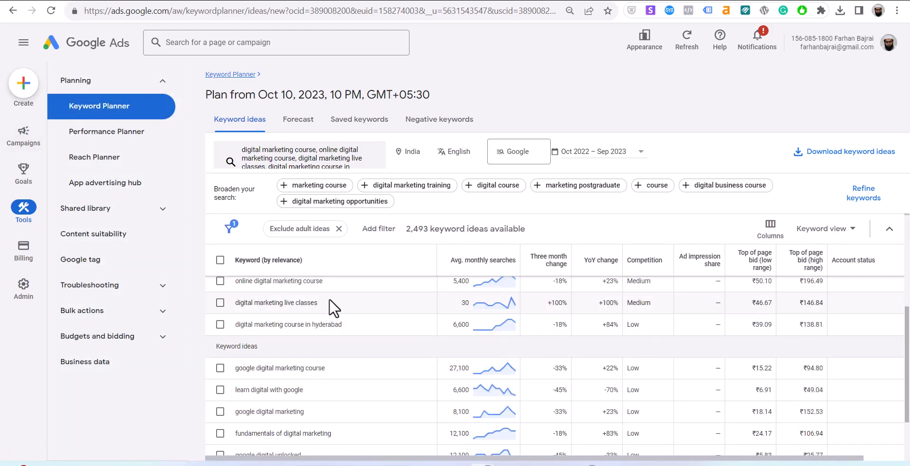
{"action": "scroll", "coordinate": [496, 377], "scroll_direction": "up", "scroll_amount": 3}
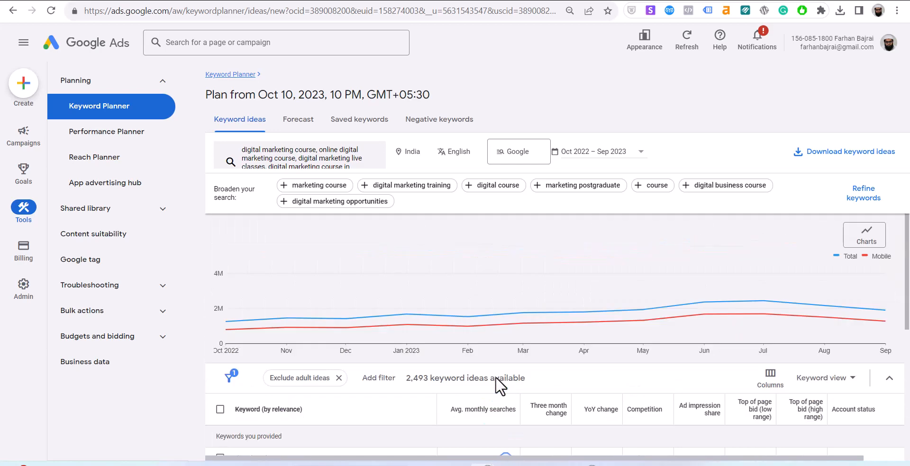
Open Google Sheets in a new Chrome tab through the Google apps grid.
{"action": "key", "text": "ctrl+t"}
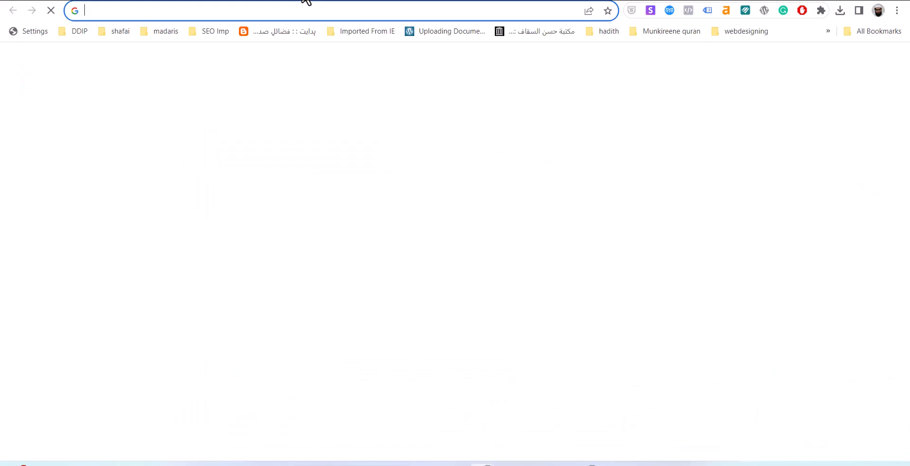
{"action": "type", "text": "sheet"}
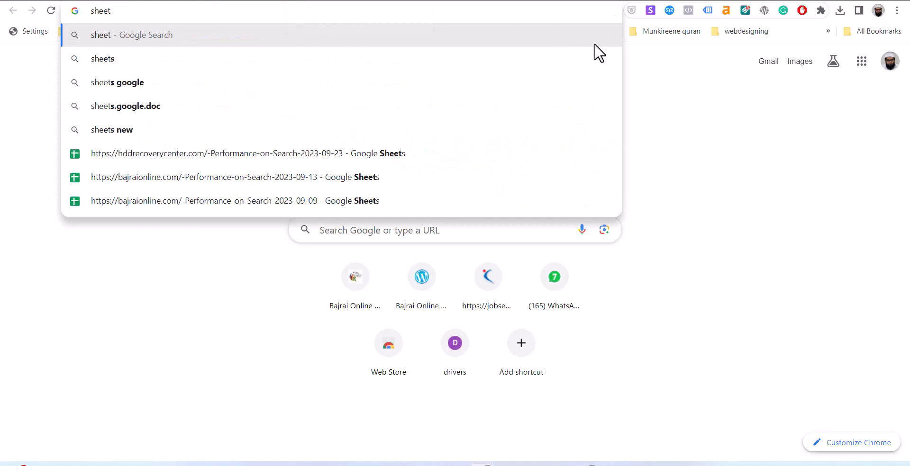
{"action": "left_click", "coordinate": [866, 65]}
{"action": "left_click", "coordinate": [866, 65]}
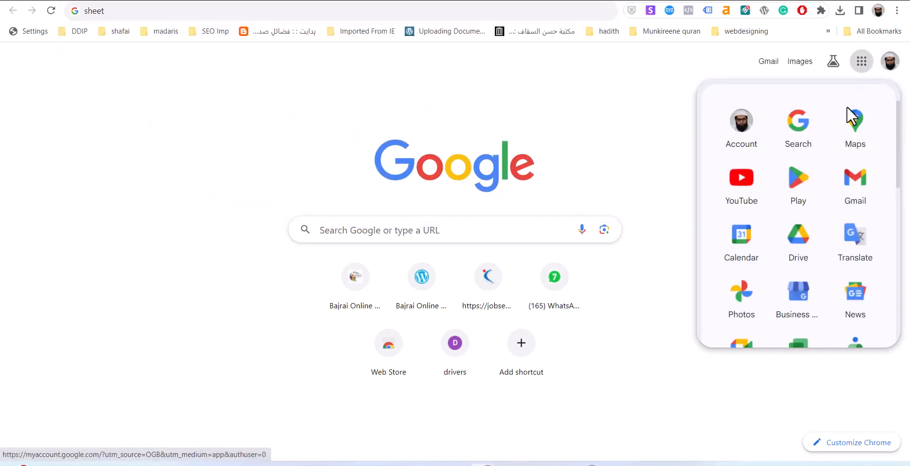
{"action": "scroll", "coordinate": [809, 273], "scroll_direction": "down", "scroll_amount": 8}
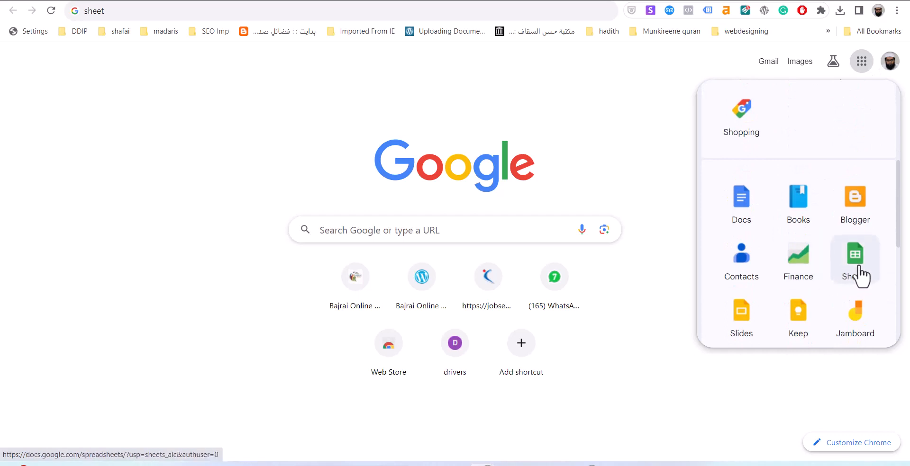
{"action": "left_click", "coordinate": [858, 274]}
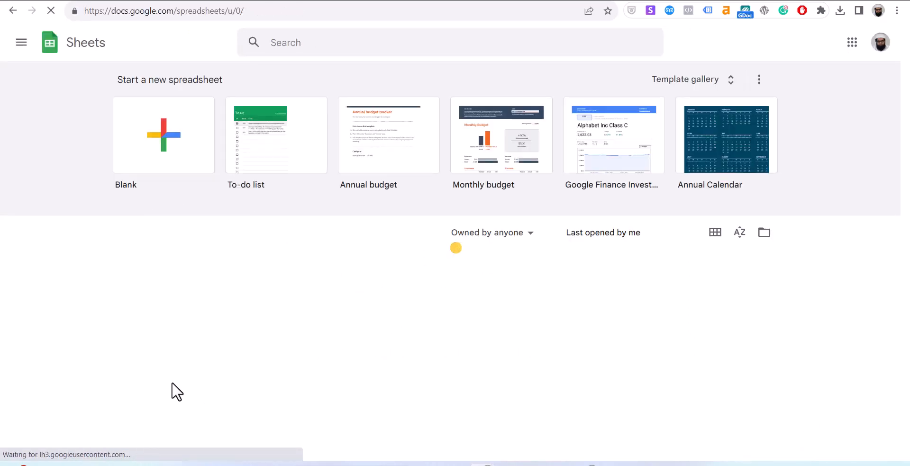
Copy all ten Keyword Planner keywords and paste them into A1–A10 of a new blank spreadsheet.
{"action": "left_click", "coordinate": [145, 147]}
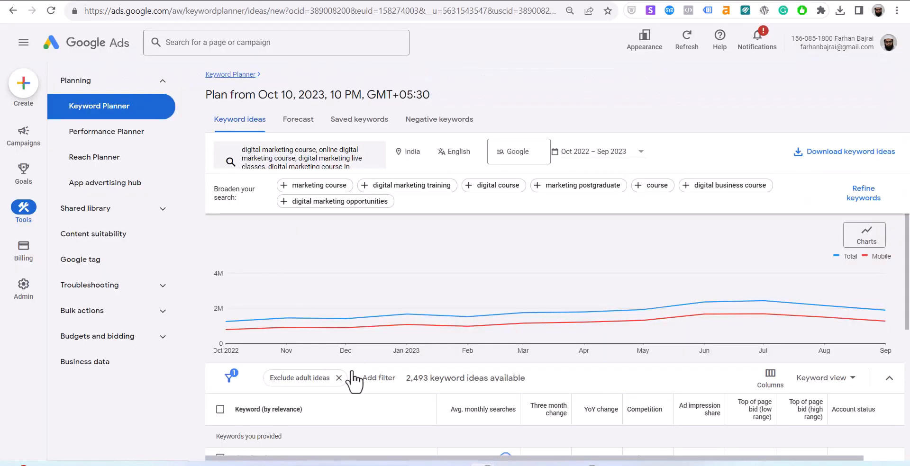
{"action": "scroll", "coordinate": [353, 382], "scroll_direction": "down", "scroll_amount": 3}
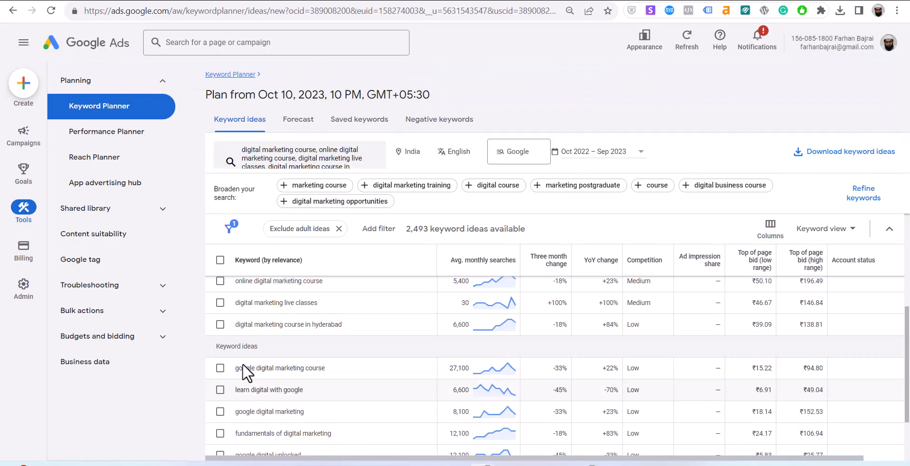
{"action": "left_click", "coordinate": [219, 269]}
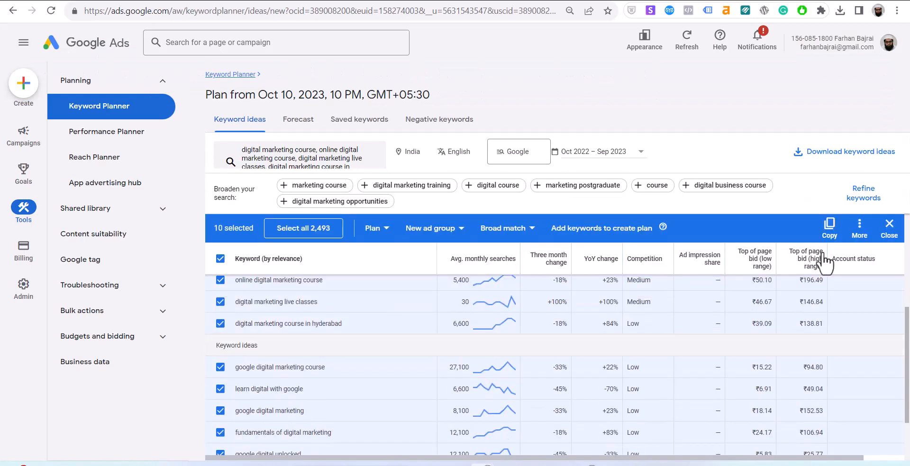
{"action": "left_click", "coordinate": [829, 228]}
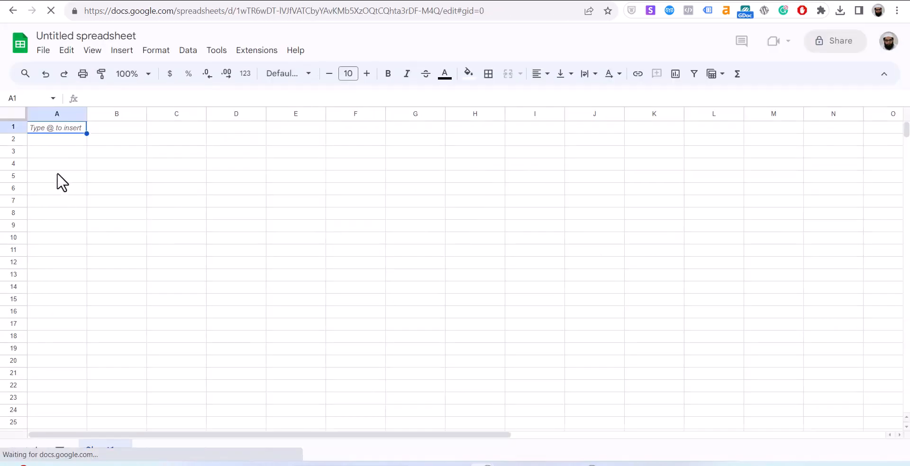
{"action": "key", "text": "ctrl+v"}
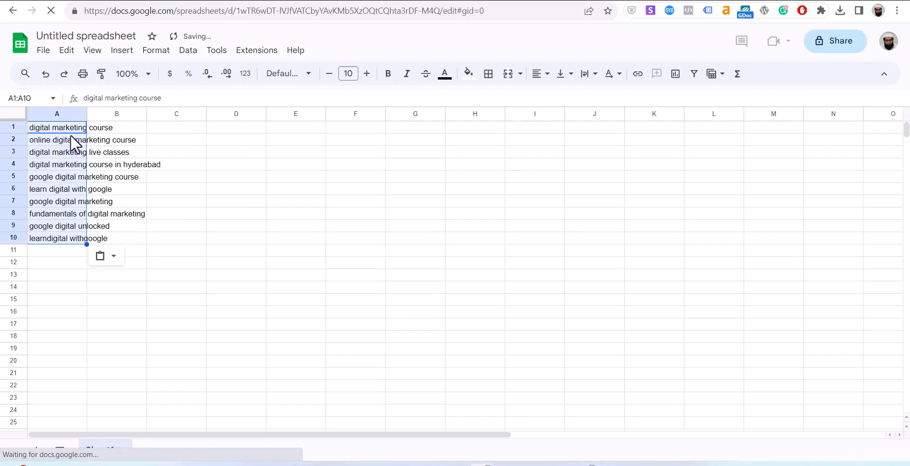
{"action": "left_click", "coordinate": [224, 311]}
{"action": "left_click", "coordinate": [100, 126]}
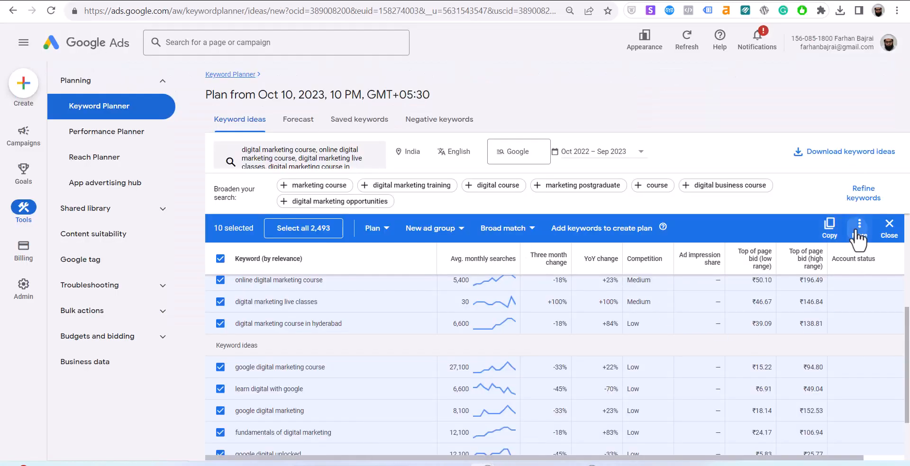
{"action": "left_click", "coordinate": [859, 227]}
Download keyword ideas to Google Sheets as 'Keyword Stats 2023-10-10 at 22_56_29' in My Drive, authorising the Google account.
{"action": "left_click", "coordinate": [859, 227]}
{"action": "left_click", "coordinate": [834, 159]}
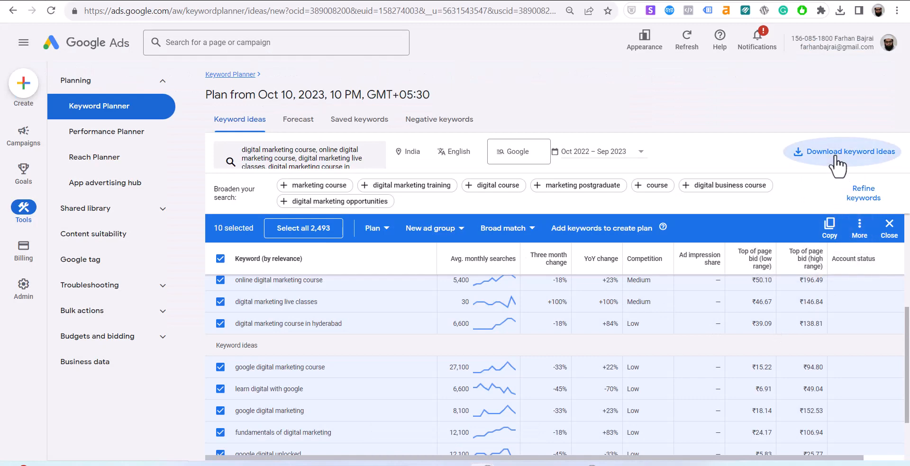
{"action": "left_click", "coordinate": [818, 192]}
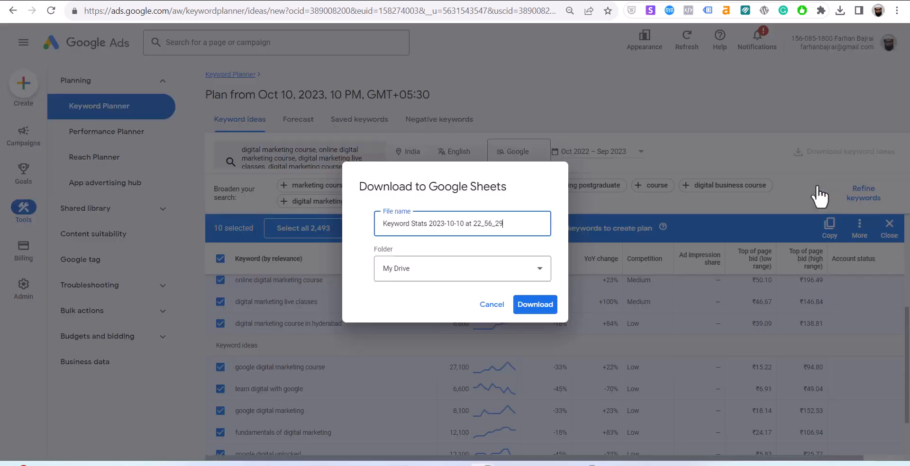
{"action": "left_click", "coordinate": [542, 305]}
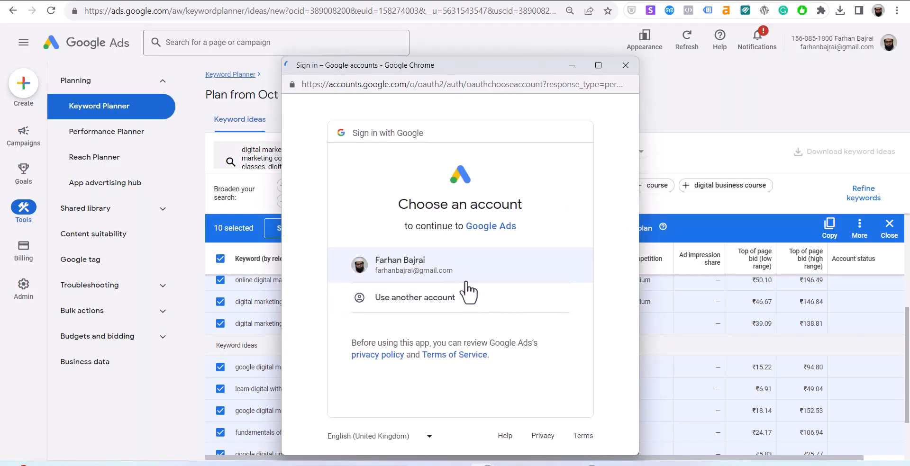
{"action": "left_click", "coordinate": [458, 280]}
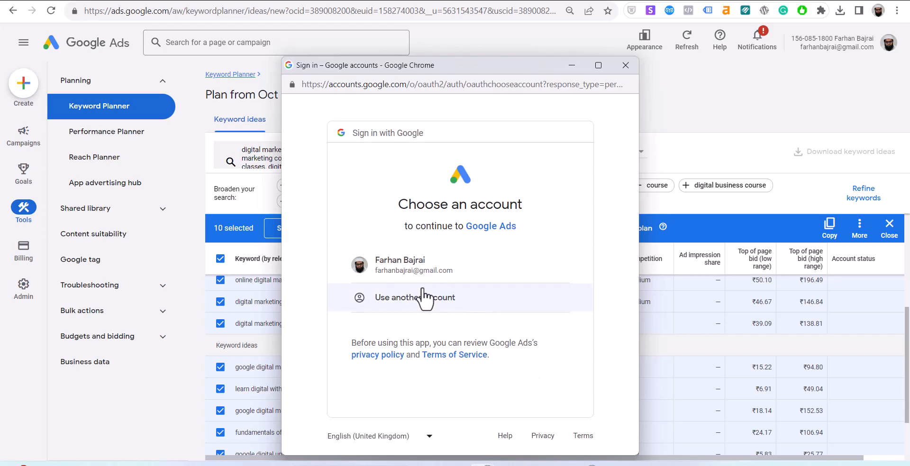
{"action": "left_click", "coordinate": [396, 260]}
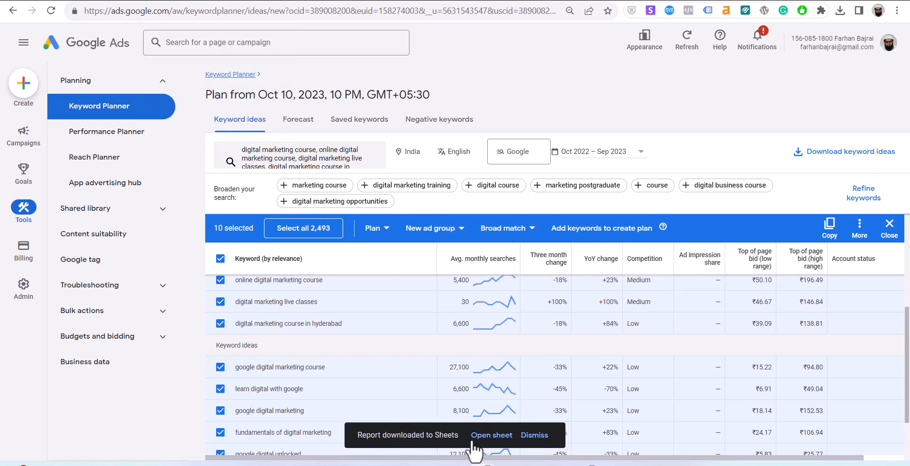
{"action": "left_click", "coordinate": [491, 435]}
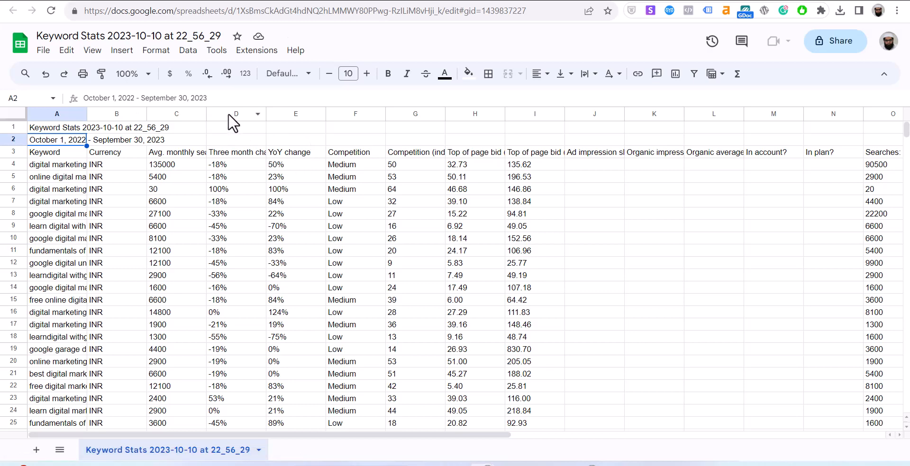
{"action": "left_click", "coordinate": [417, 165]}
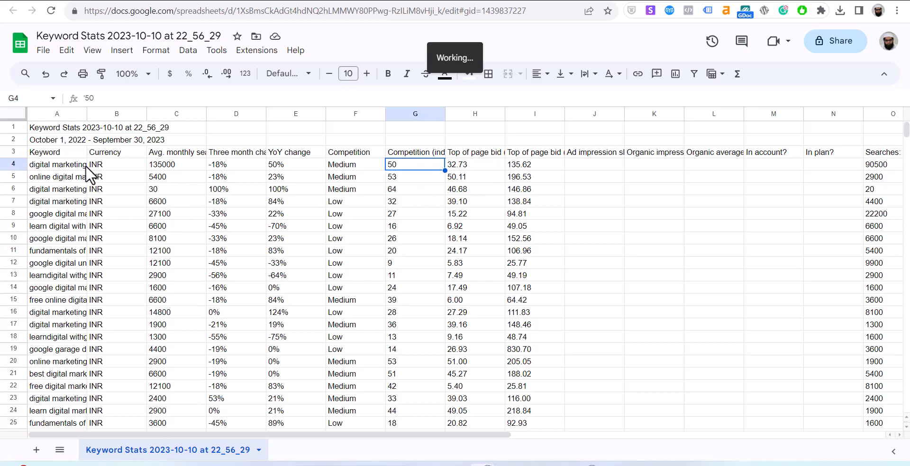
{"action": "left_click_drag", "start_coordinate": [87, 112], "coordinate": [87, 111]}
{"action": "double_click", "coordinate": [86, 112]}
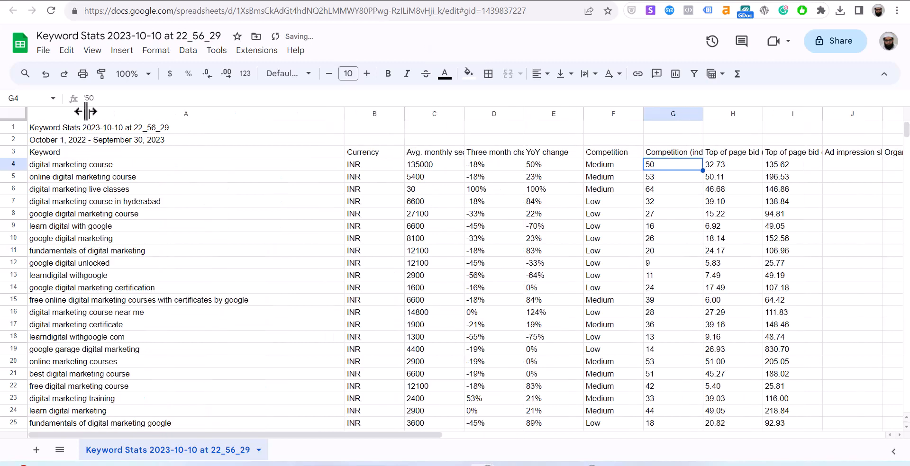
{"action": "scroll", "coordinate": [152, 233], "scroll_direction": "down", "scroll_amount": 3}
{"action": "scroll", "coordinate": [151, 232], "scroll_direction": "down", "scroll_amount": 20}
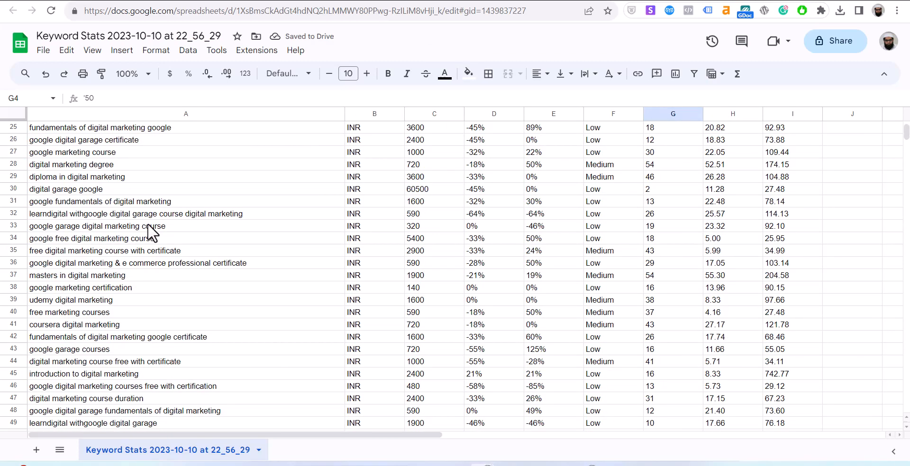
{"action": "scroll", "coordinate": [152, 232], "scroll_direction": "down", "scroll_amount": 8}
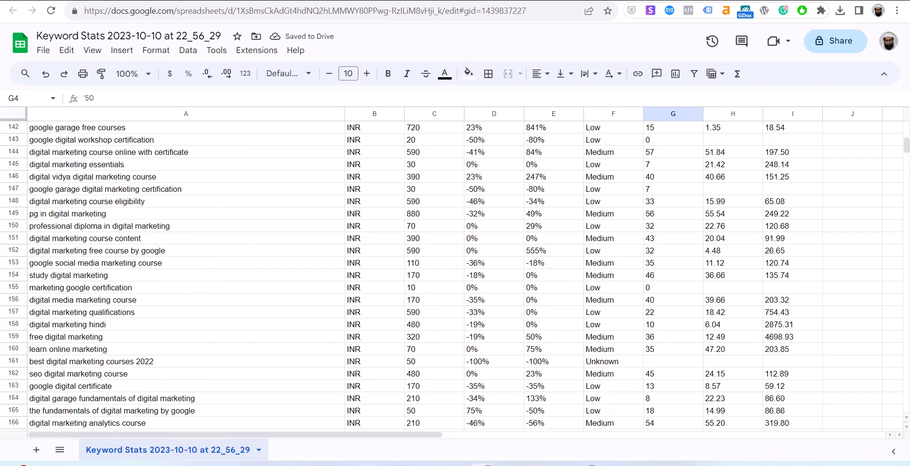
{"action": "left_click_drag", "start_coordinate": [905, 149], "coordinate": [906, 128]}
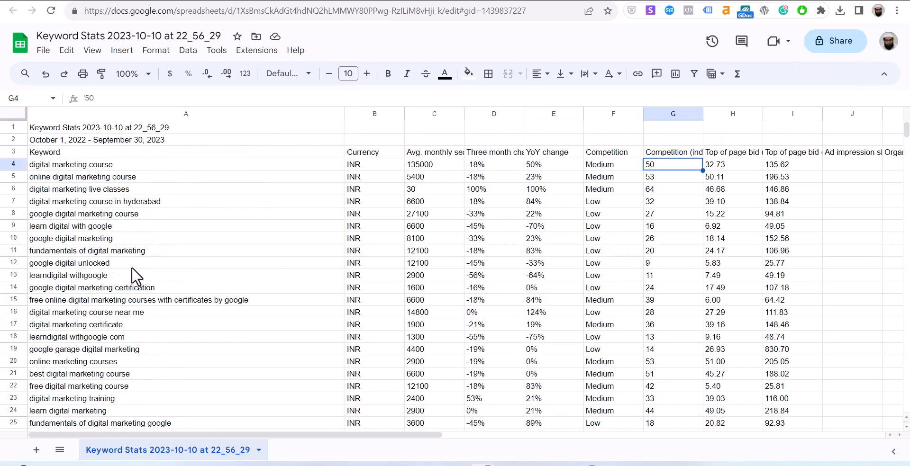
{"action": "scroll", "coordinate": [133, 275], "scroll_direction": "down", "scroll_amount": 5}
{"action": "scroll", "coordinate": [133, 275], "scroll_direction": "up", "scroll_amount": 5}
{"action": "left_click", "coordinate": [139, 165]}
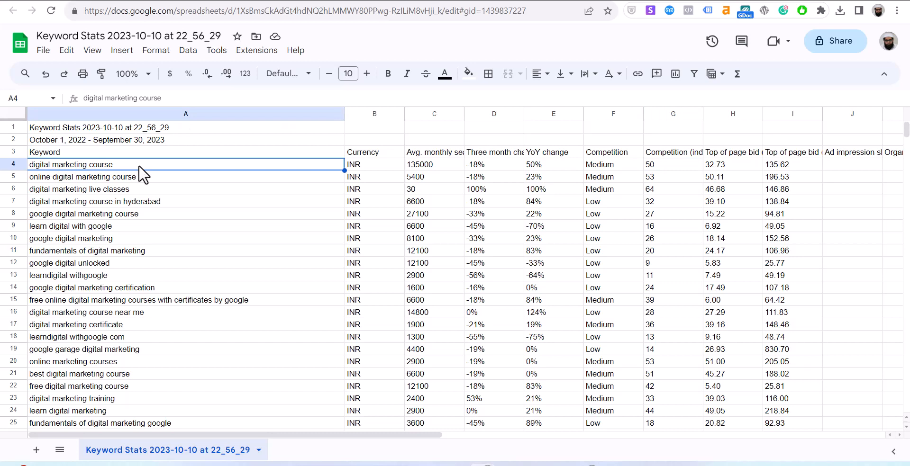
Filter the whole sheet and sort column C, average monthly searches, Z to A.
{"action": "key", "text": "ctrl+a"}
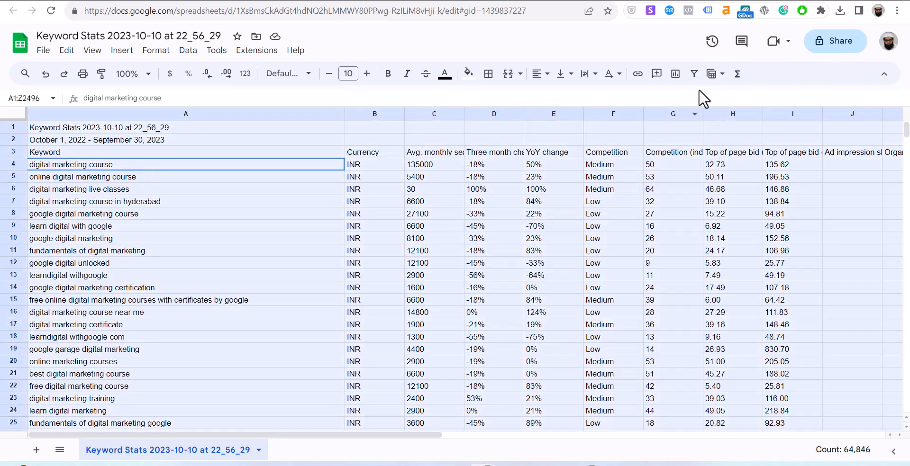
{"action": "left_click", "coordinate": [694, 73]}
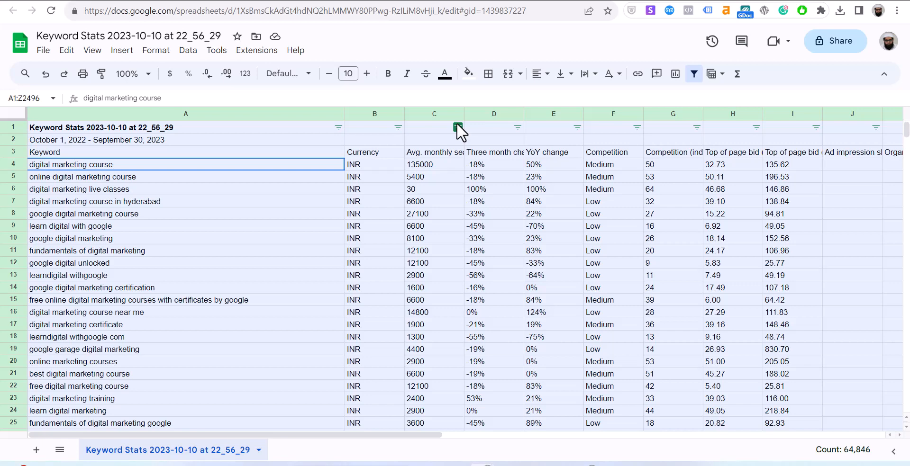
{"action": "left_click", "coordinate": [457, 125]}
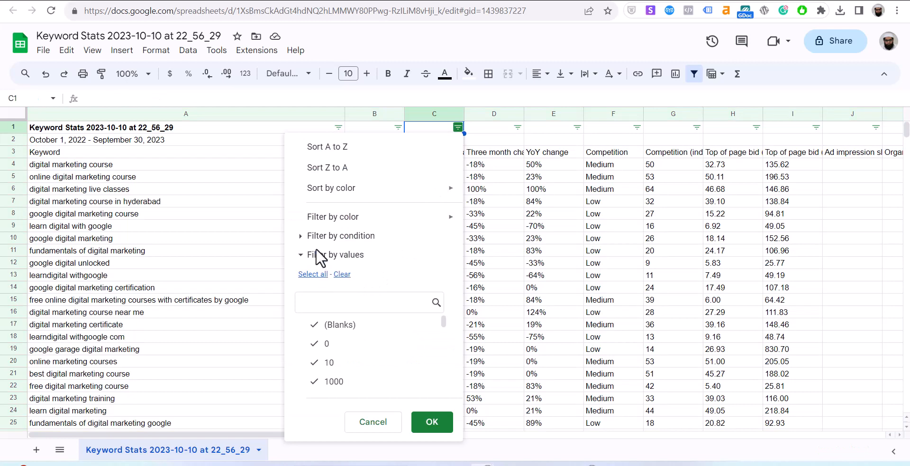
{"action": "left_click", "coordinate": [349, 169]}
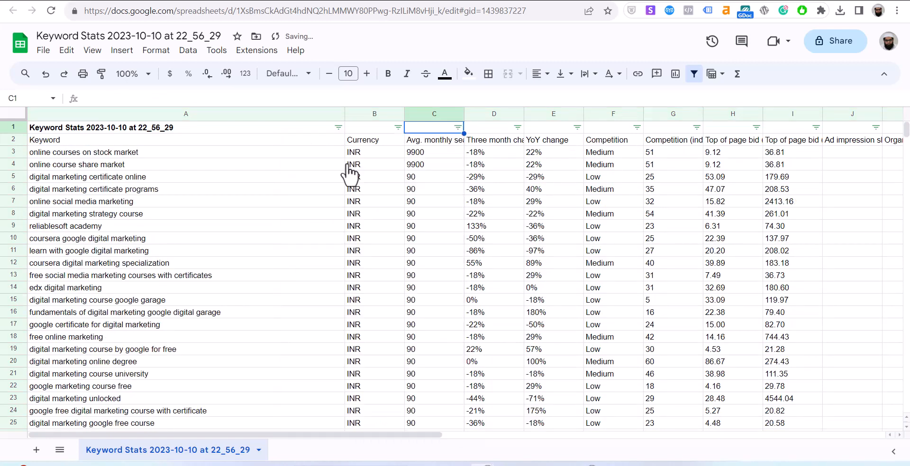
Check the top keywords, online courses on stock market and online course share market, at 9,900 searches.
{"action": "left_click", "coordinate": [423, 153]}
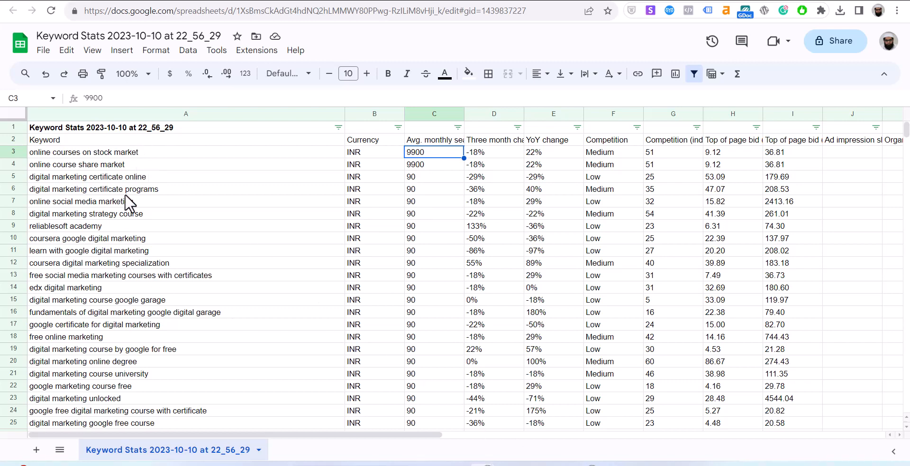
{"action": "left_click", "coordinate": [151, 167]}
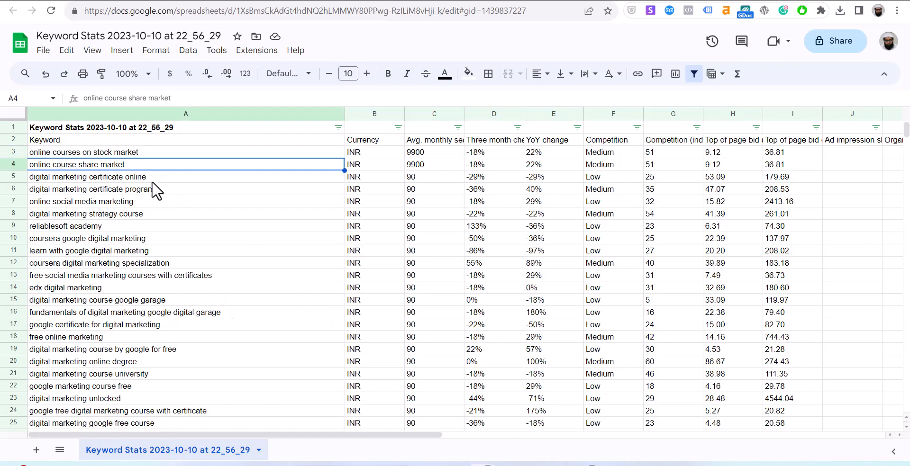
{"action": "key", "text": "Up"}
{"action": "left_click", "coordinate": [145, 173]}
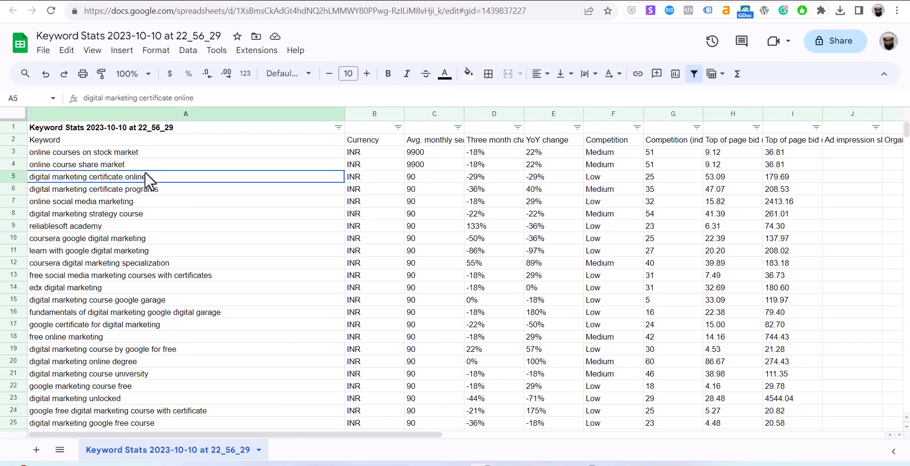
{"action": "scroll", "coordinate": [160, 194], "scroll_direction": "down", "scroll_amount": 15}
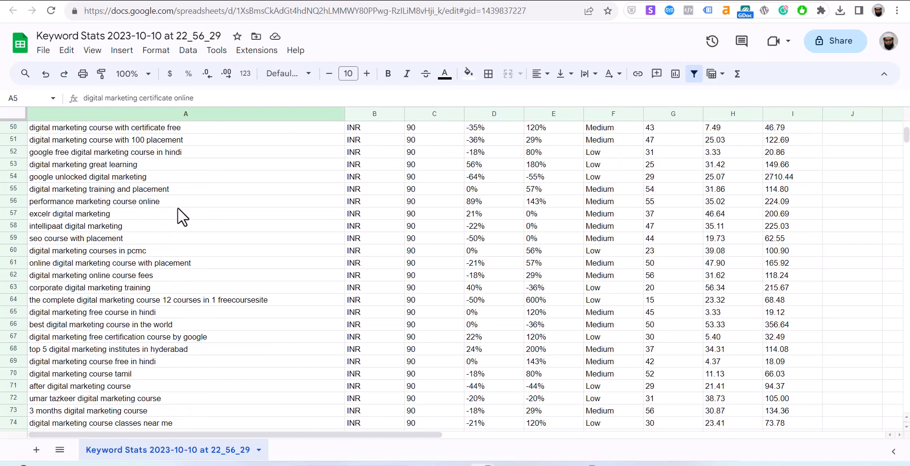
{"action": "scroll", "coordinate": [182, 216], "scroll_direction": "up", "scroll_amount": 6}
{"action": "scroll", "coordinate": [181, 216], "scroll_direction": "up", "scroll_amount": 10}
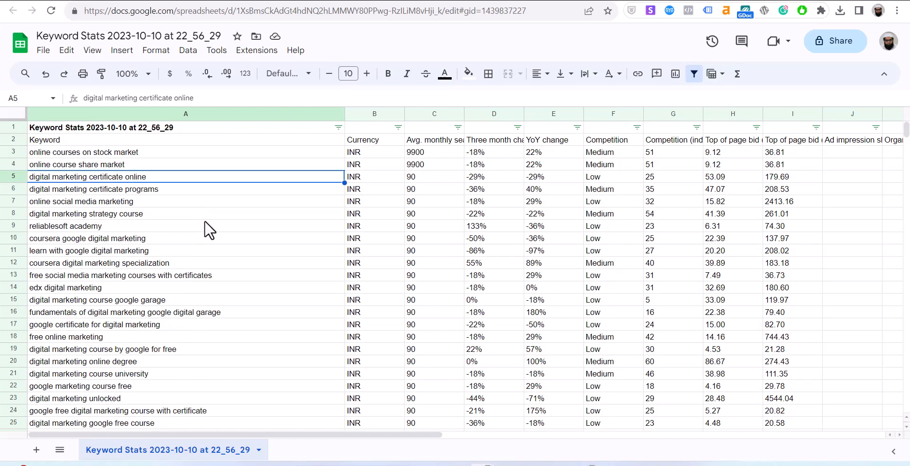
{"action": "left_click", "coordinate": [109, 154]}
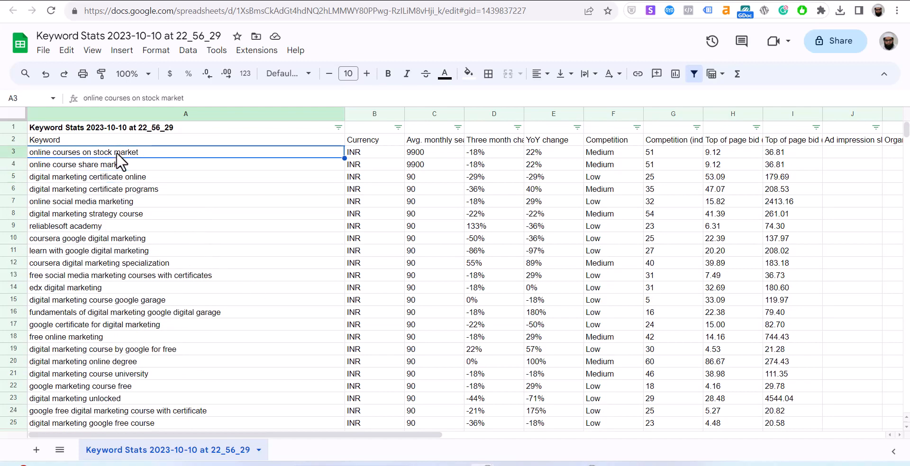
{"action": "left_click", "coordinate": [118, 165]}
{"action": "scroll", "coordinate": [162, 317], "scroll_direction": "down", "scroll_amount": 13}
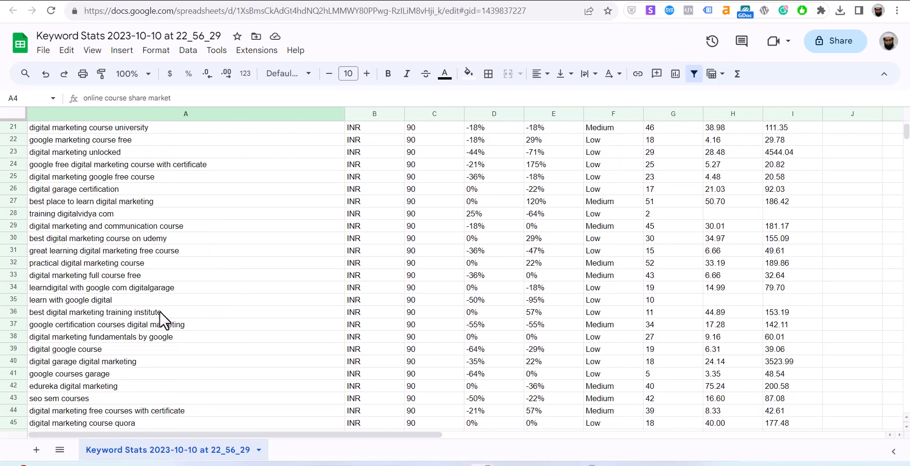
{"action": "scroll", "coordinate": [161, 320], "scroll_direction": "up", "scroll_amount": 13}
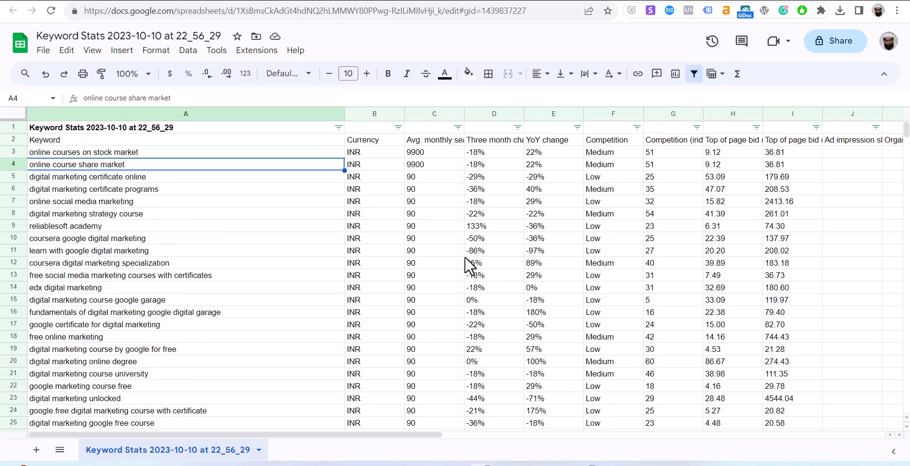
Clear the Competition and bid columns, the three-month and YoY change columns, and the Currency column.
{"action": "left_click", "coordinate": [623, 116]}
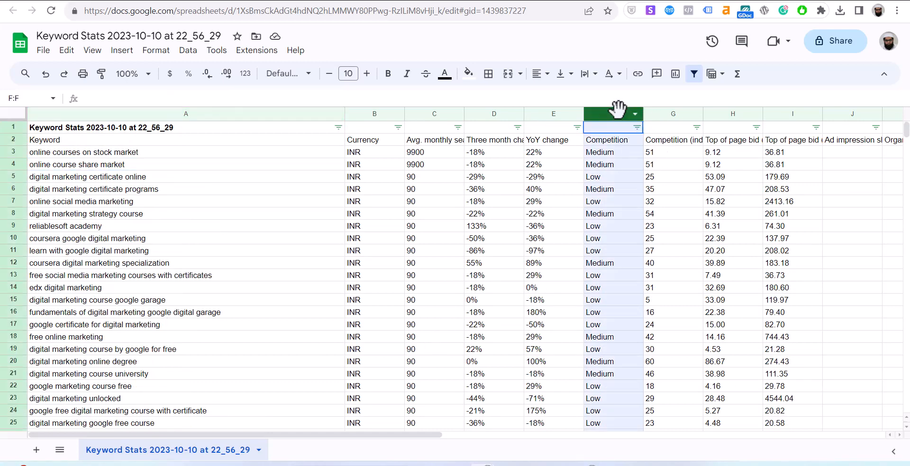
{"action": "left_click", "coordinate": [853, 115], "text": "shift"}
{"action": "key", "text": "Delete"}
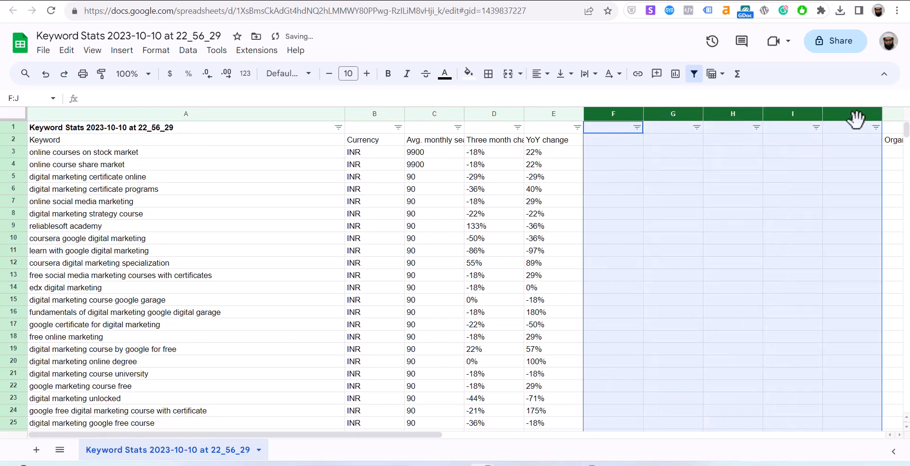
{"action": "left_click", "coordinate": [492, 114]}
{"action": "left_click", "coordinate": [554, 114], "text": "shift"}
{"action": "key", "text": "Delete"}
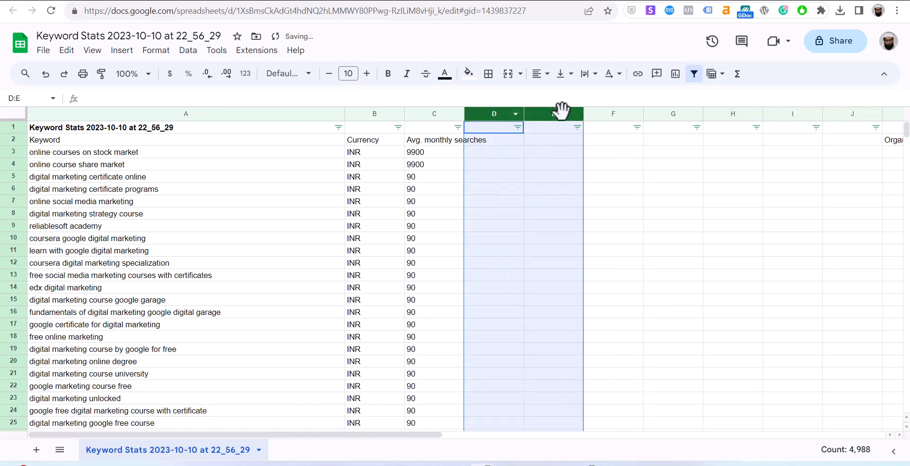
{"action": "left_click", "coordinate": [387, 114]}
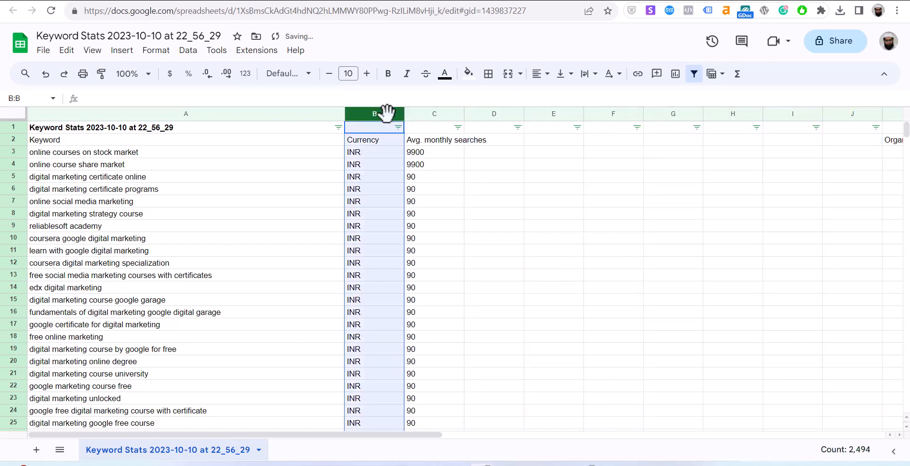
{"action": "key", "text": "Delete"}
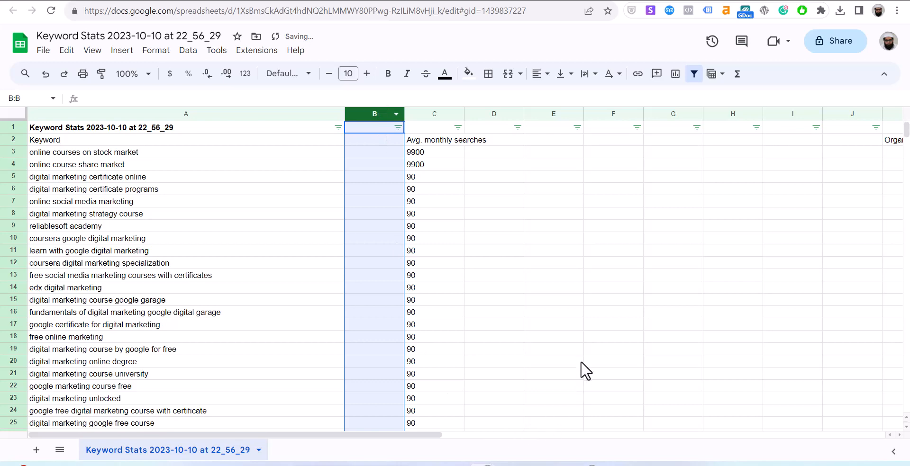
Look over the trimmed keyword sheet, then switch back to Google Ads Keyword Planner.
{"action": "left_click", "coordinate": [579, 362]}
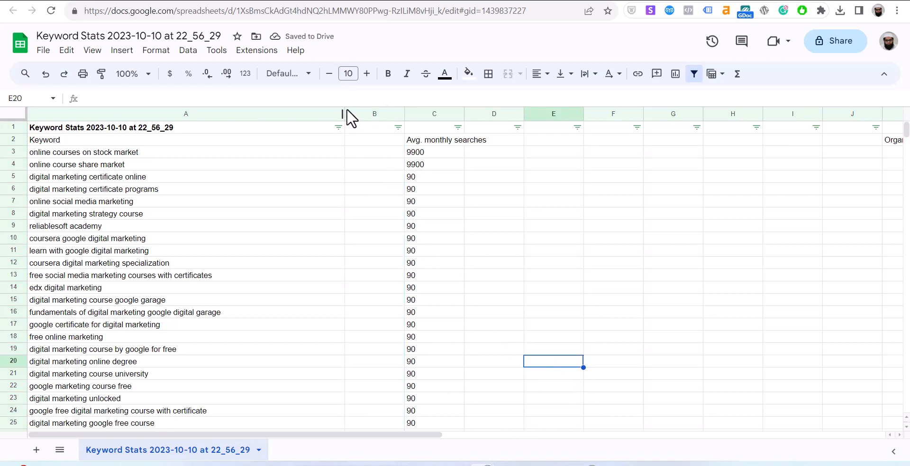
{"action": "scroll", "coordinate": [429, 294], "scroll_direction": "down", "scroll_amount": 8}
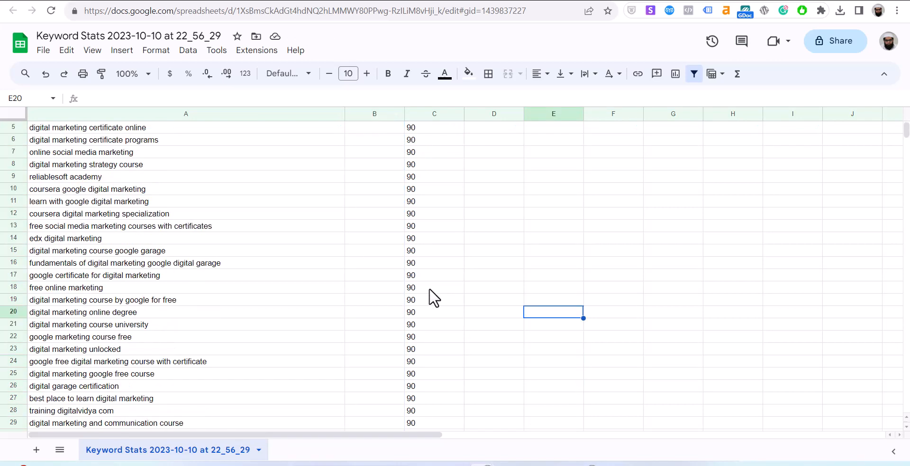
{"action": "scroll", "coordinate": [435, 300], "scroll_direction": "up", "scroll_amount": 8}
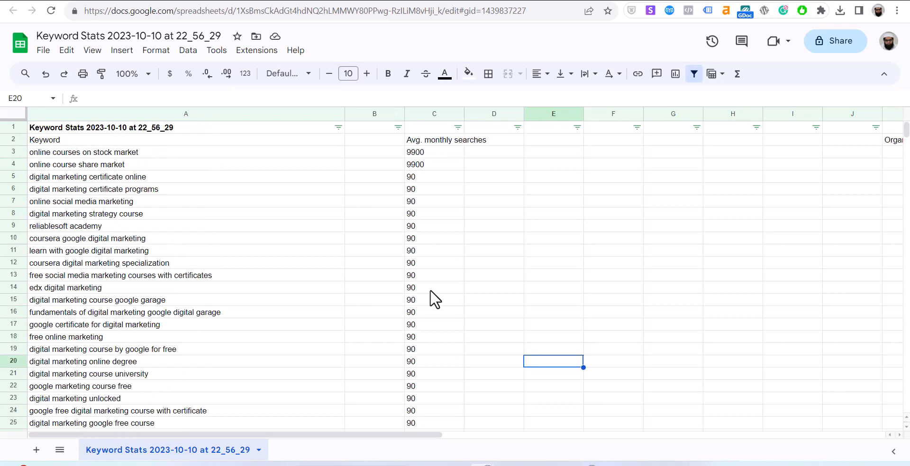
{"action": "key", "text": "ctrl+Tab"}
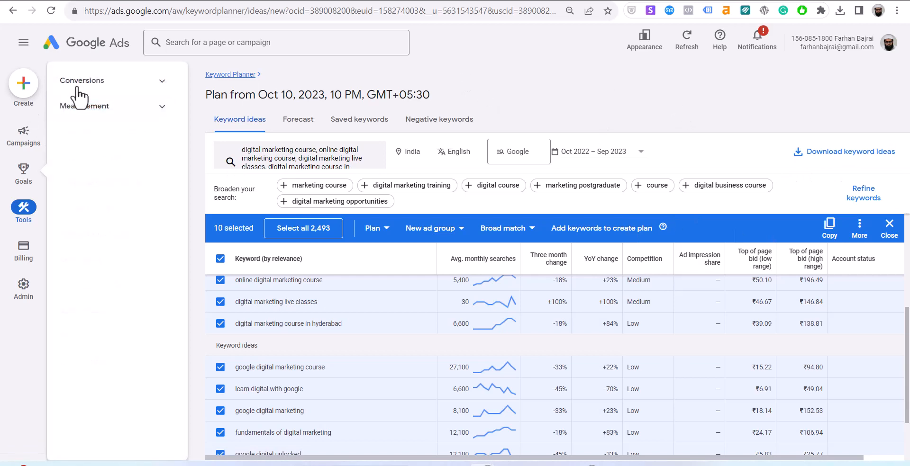
Return to the Campaigns overview, then go to Billing from the left sidebar.
{"action": "left_click", "coordinate": [21, 132]}
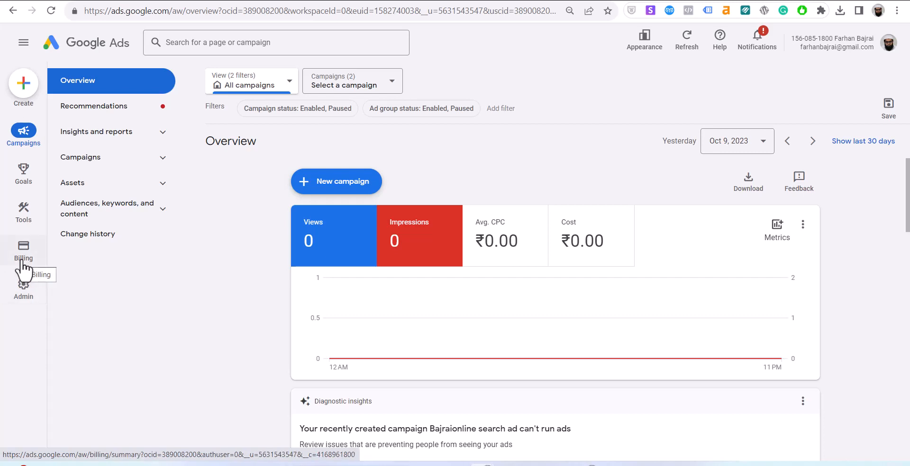
{"action": "mouse_move", "coordinate": [21, 301]}
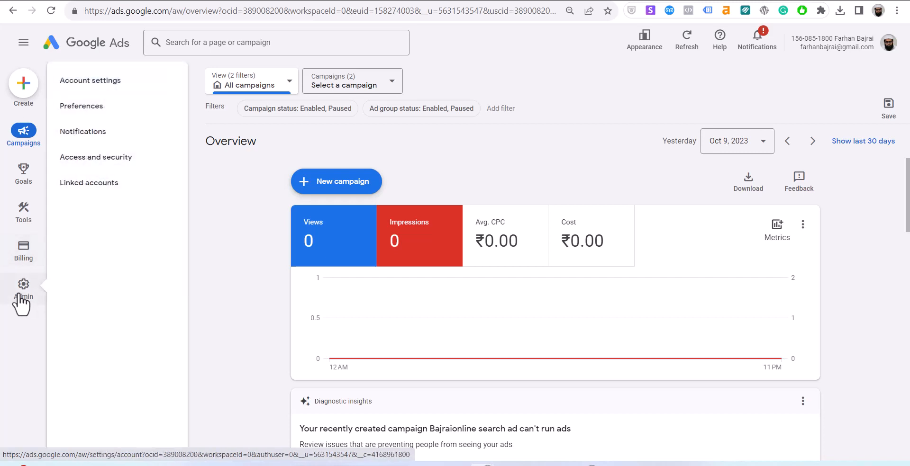
{"action": "mouse_move", "coordinate": [17, 251]}
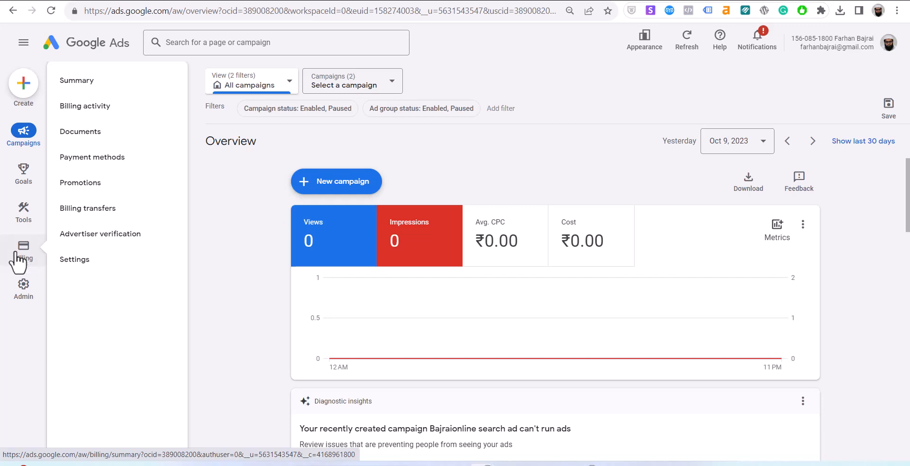
{"action": "left_click", "coordinate": [16, 256]}
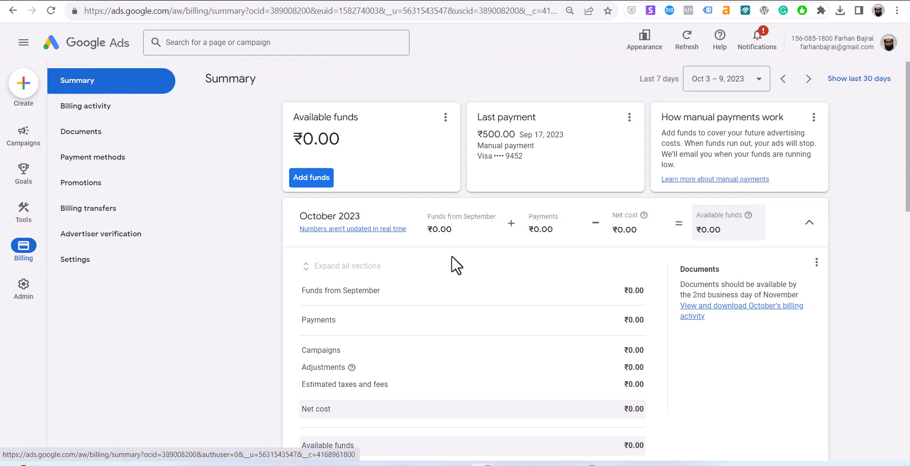
Dismiss the billing Summary introduction, leave the guide, and scroll through the October 2023 billing summary.
{"action": "scroll", "coordinate": [455, 213], "scroll_direction": "down", "scroll_amount": 4}
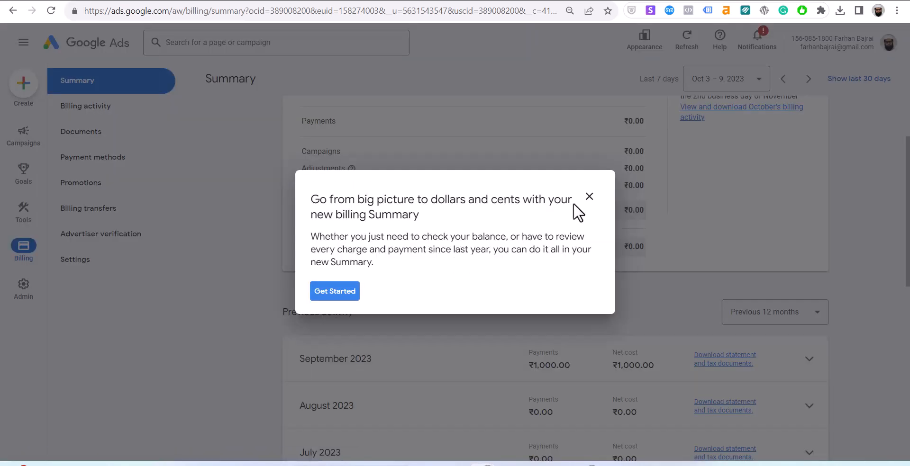
{"action": "left_click", "coordinate": [589, 197]}
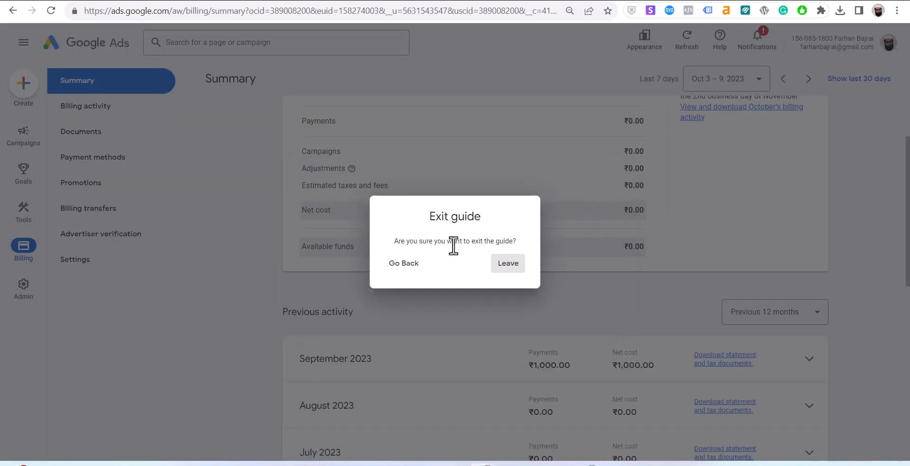
{"action": "left_click", "coordinate": [502, 263]}
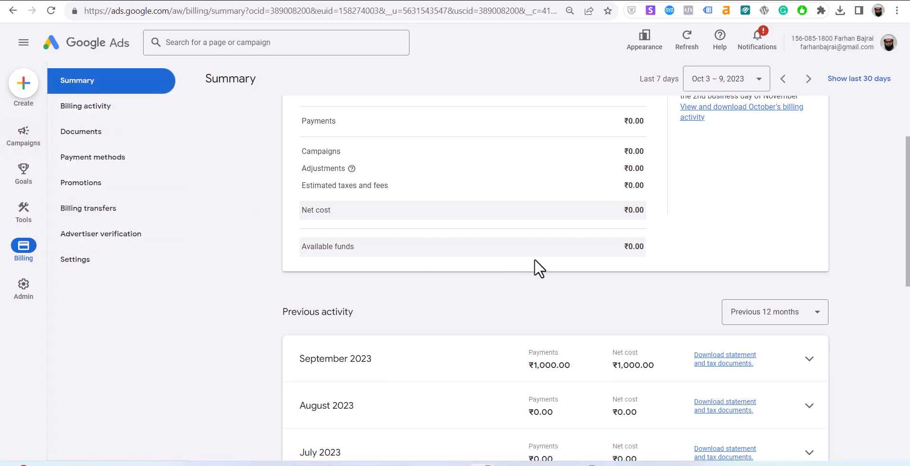
{"action": "scroll", "coordinate": [538, 268], "scroll_direction": "up", "scroll_amount": 4}
{"action": "scroll", "coordinate": [539, 269], "scroll_direction": "down", "scroll_amount": 3}
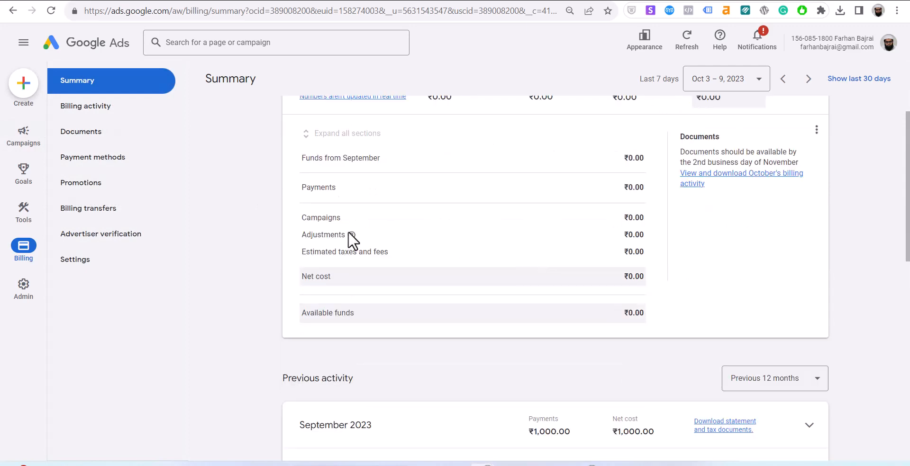
{"action": "scroll", "coordinate": [508, 312], "scroll_direction": "down", "scroll_amount": 11}
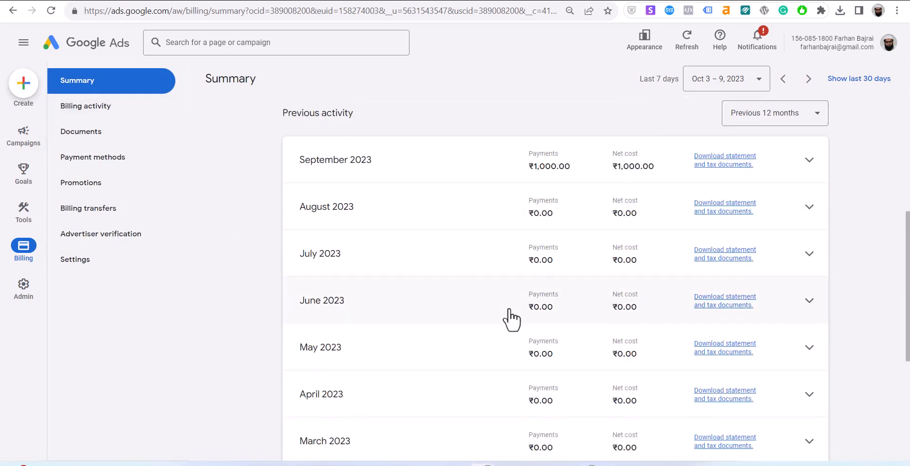
{"action": "scroll", "coordinate": [512, 320], "scroll_direction": "up", "scroll_amount": 14}
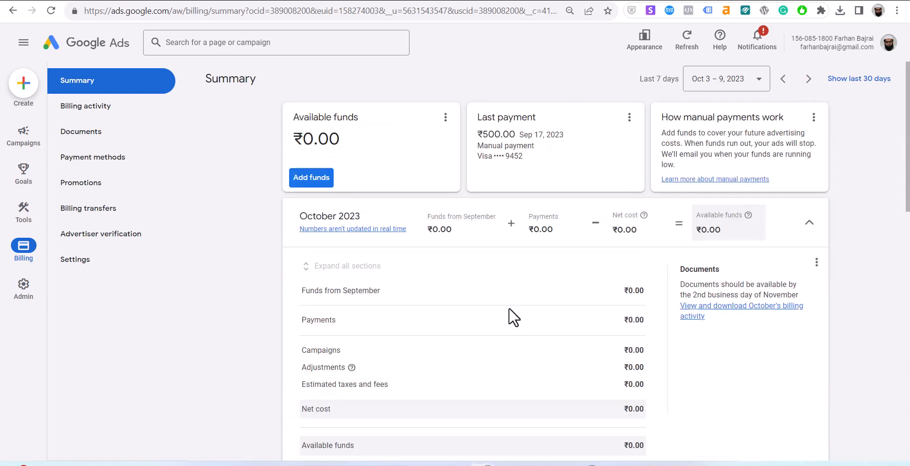
Review Aug–Oct 2023 billing activity, then view Documents with the September 30 ₹1,000.00 invoice.
{"action": "left_click", "coordinate": [86, 107]}
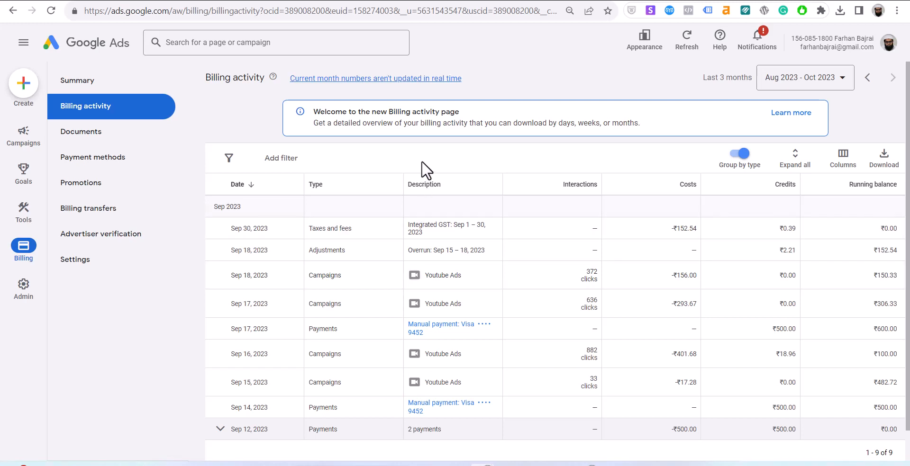
{"action": "left_click", "coordinate": [72, 137]}
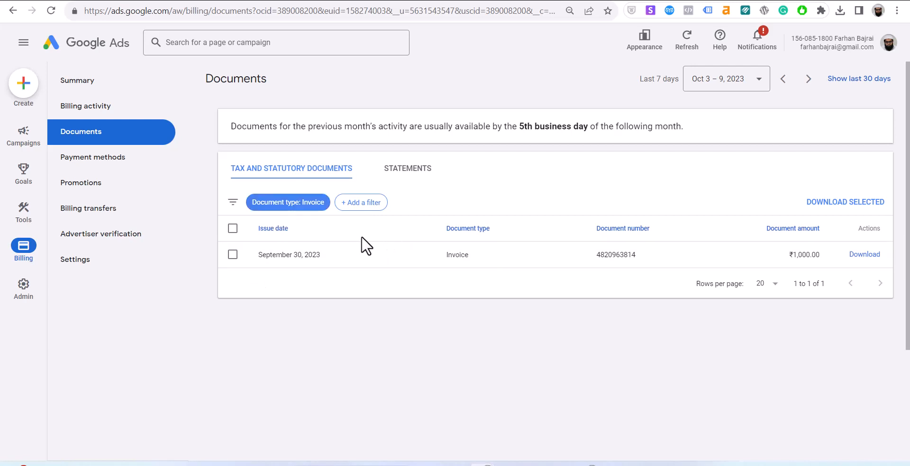
Browse Payment methods, Promotions, Billing transfers and Advertiser verification, ending on billing Settings.
{"action": "left_click", "coordinate": [105, 162]}
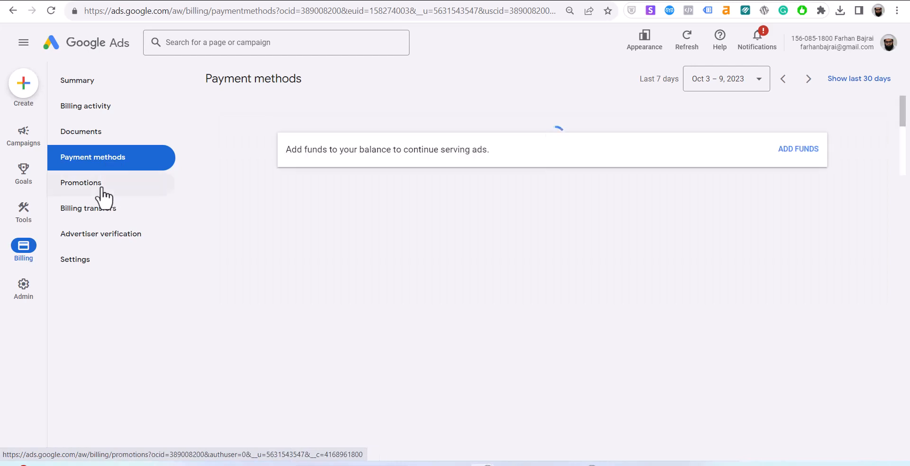
{"action": "left_click", "coordinate": [102, 193]}
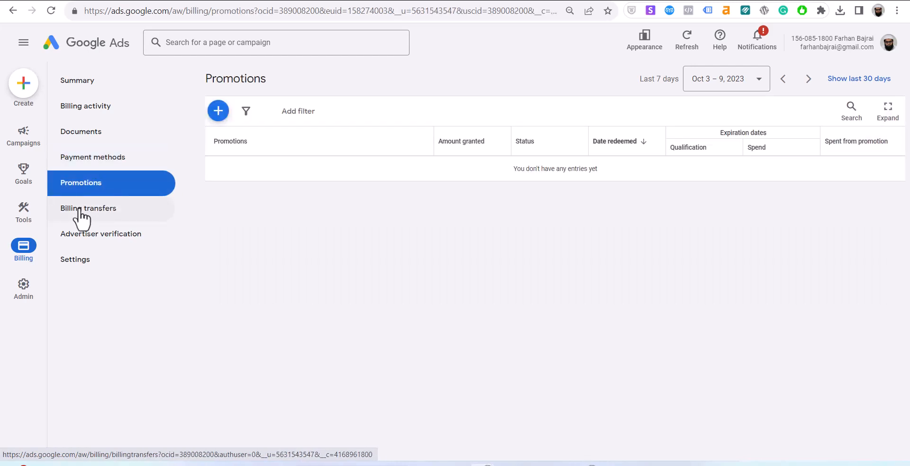
{"action": "left_click", "coordinate": [104, 211]}
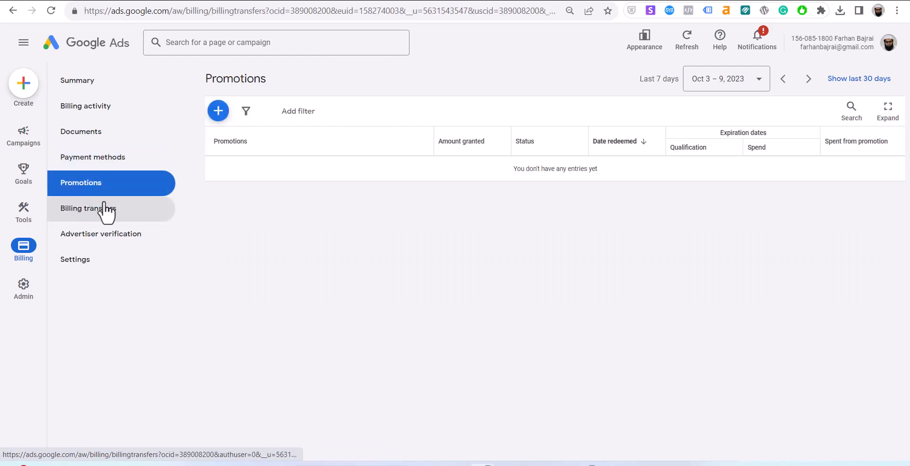
{"action": "left_click", "coordinate": [123, 239]}
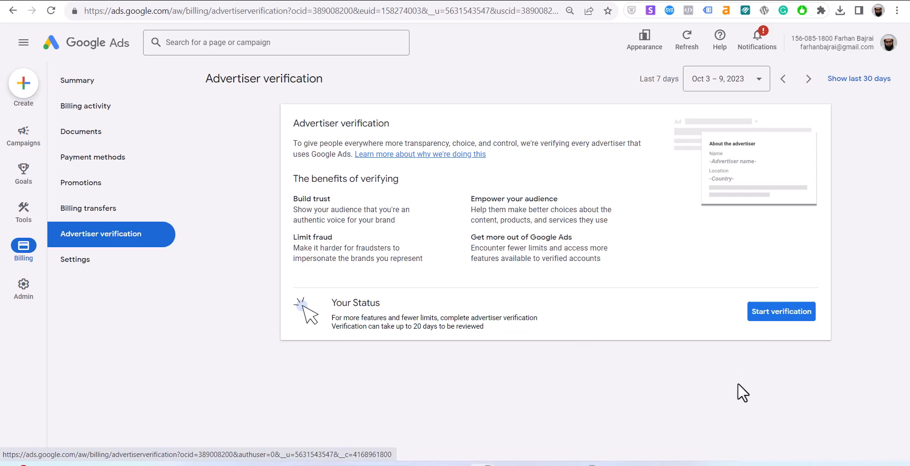
{"action": "left_click", "coordinate": [83, 263]}
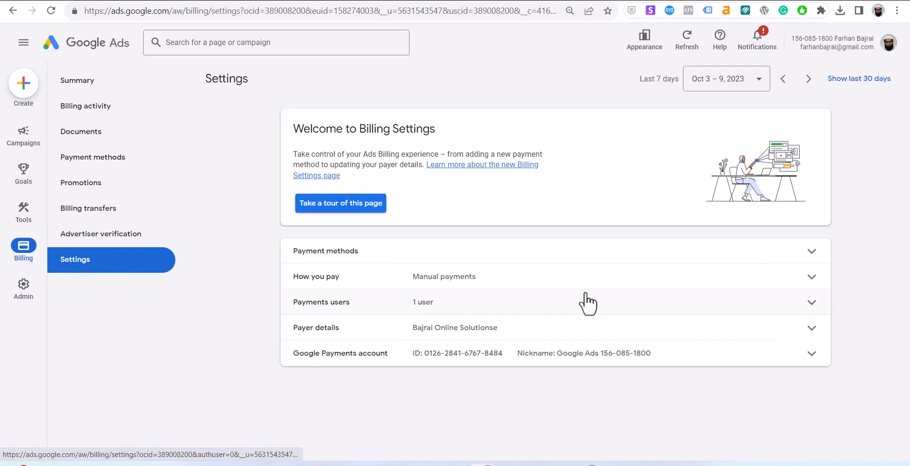
Expand How you pay, Payments users and Payer details on the billing Settings page.
{"action": "left_click", "coordinate": [435, 284]}
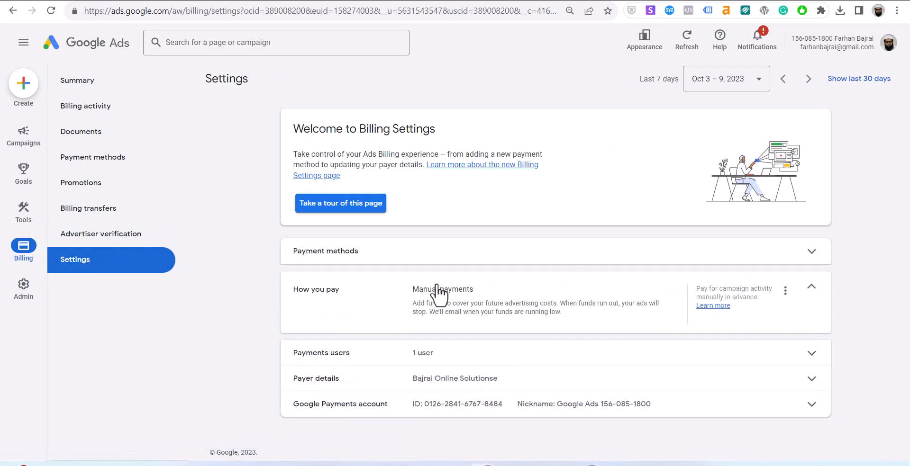
{"action": "left_click", "coordinate": [470, 368]}
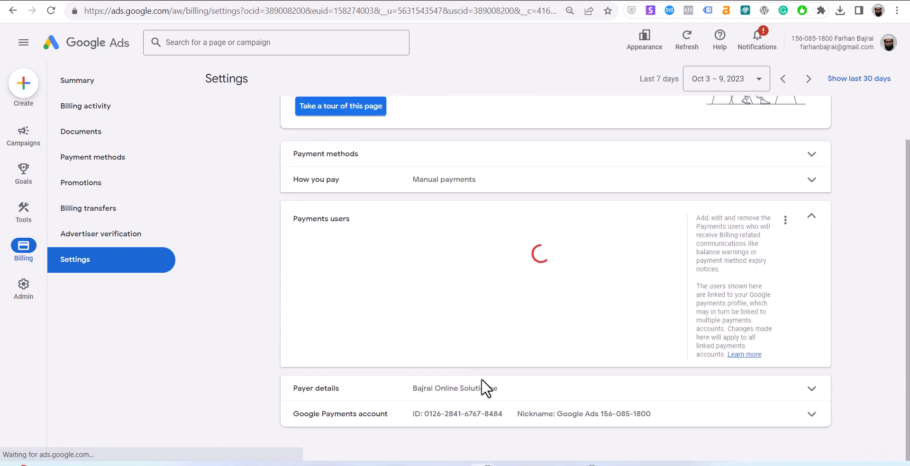
{"action": "left_click", "coordinate": [543, 395]}
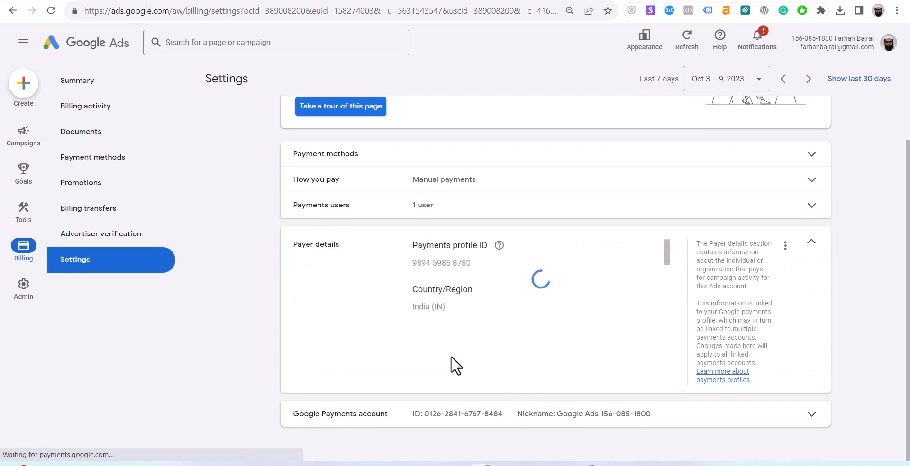
{"action": "scroll", "coordinate": [450, 294], "scroll_direction": "up", "scroll_amount": 2}
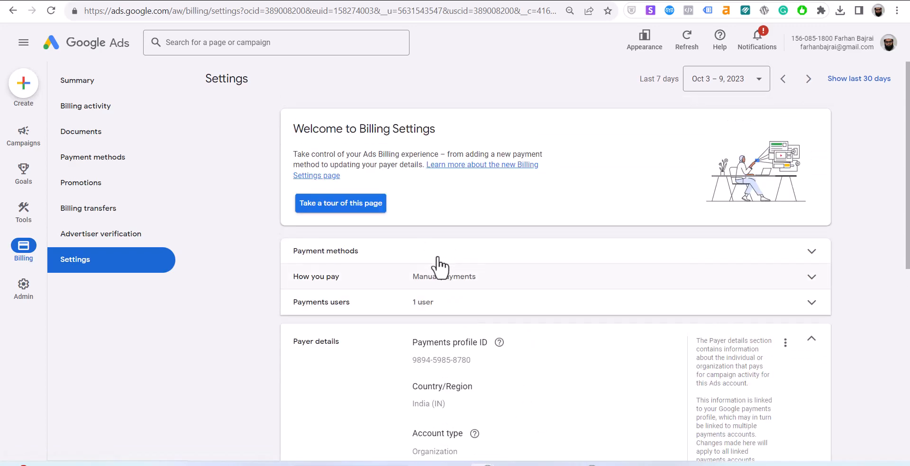
{"action": "mouse_move", "coordinate": [24, 316]}
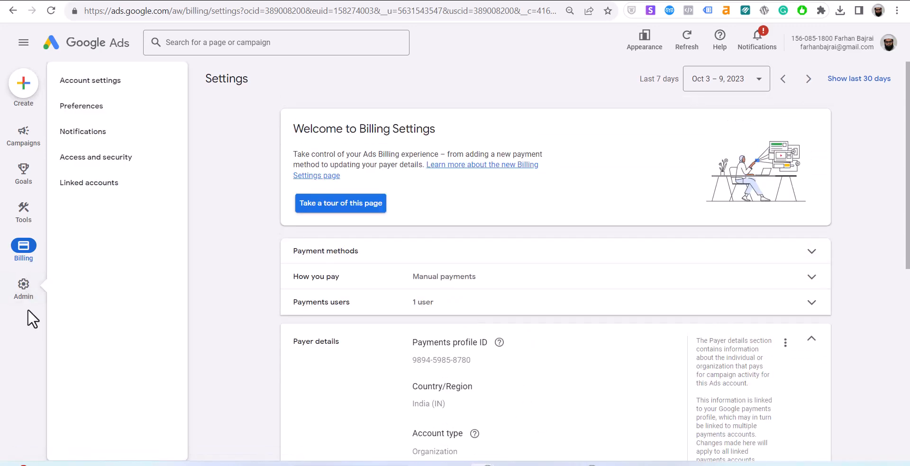
{"action": "mouse_move", "coordinate": [24, 245]}
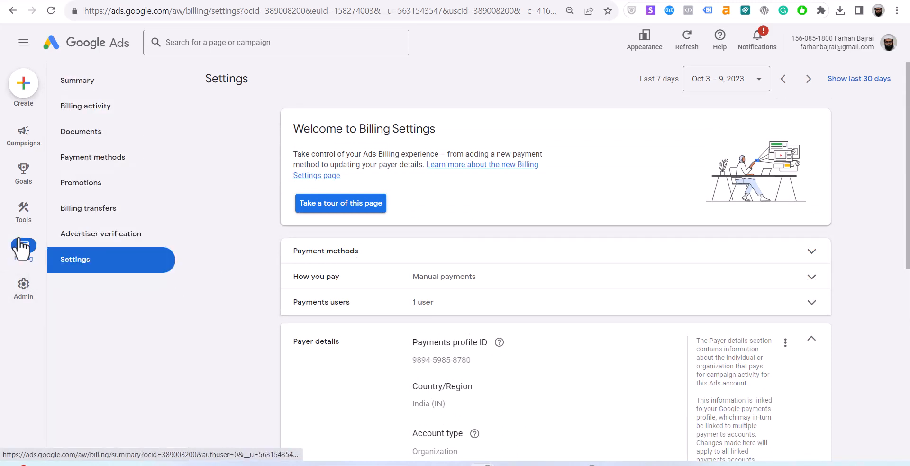
{"action": "mouse_move", "coordinate": [36, 230]}
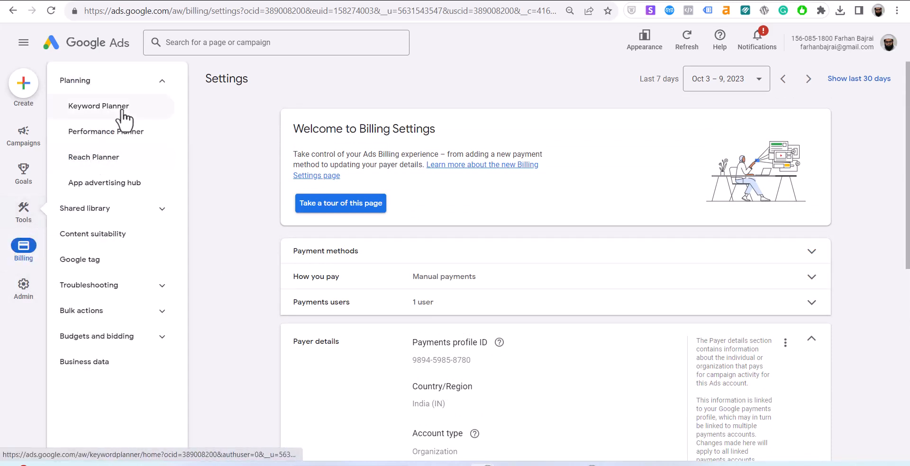
{"action": "left_click", "coordinate": [113, 215]}
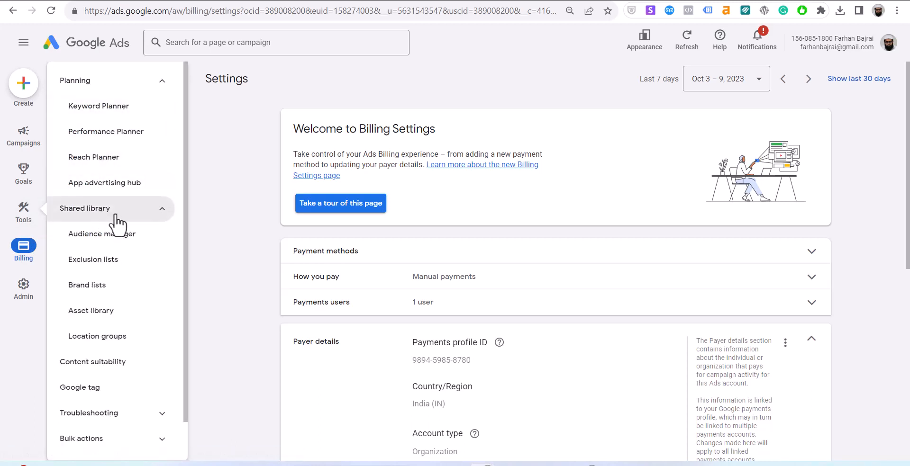
{"action": "scroll", "coordinate": [112, 322], "scroll_direction": "down", "scroll_amount": 1}
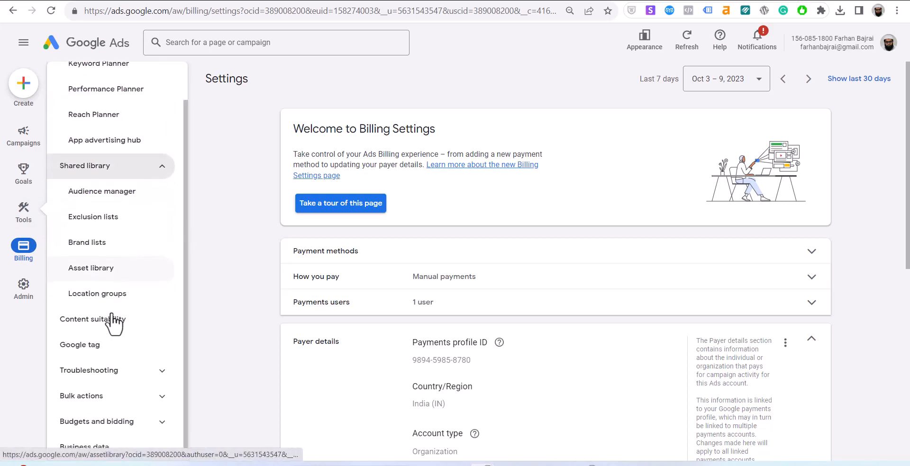
{"action": "left_click", "coordinate": [134, 370]}
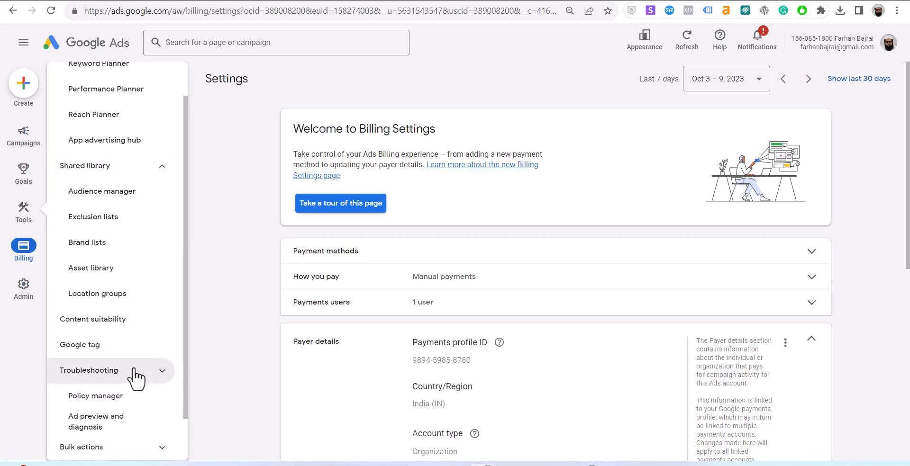
{"action": "scroll", "coordinate": [135, 371], "scroll_direction": "down", "scroll_amount": 1}
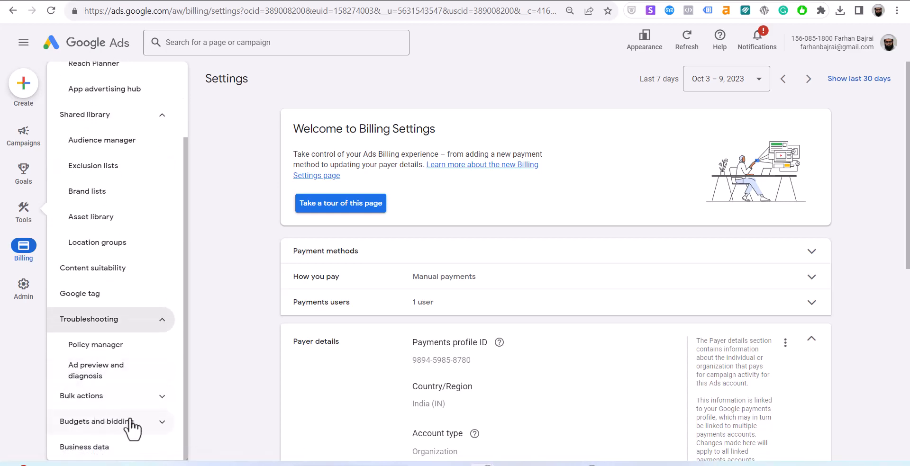
{"action": "mouse_move", "coordinate": [17, 185]}
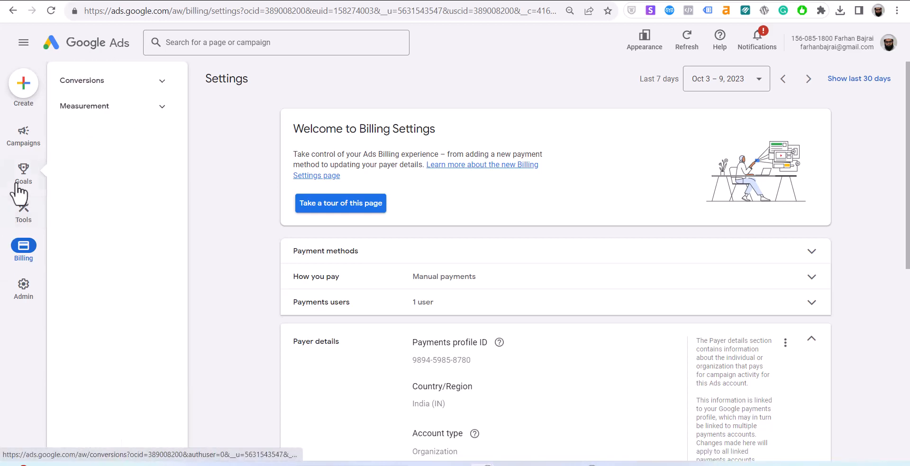
{"action": "mouse_move", "coordinate": [26, 215]}
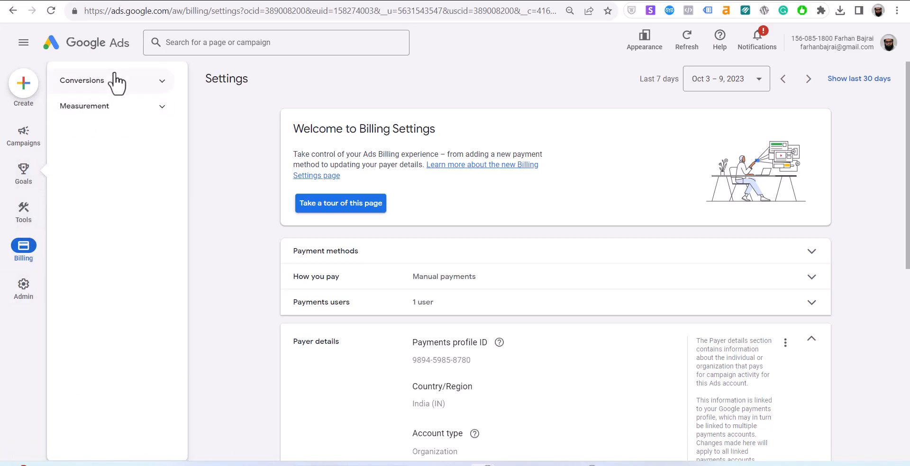
{"action": "left_click", "coordinate": [114, 81]}
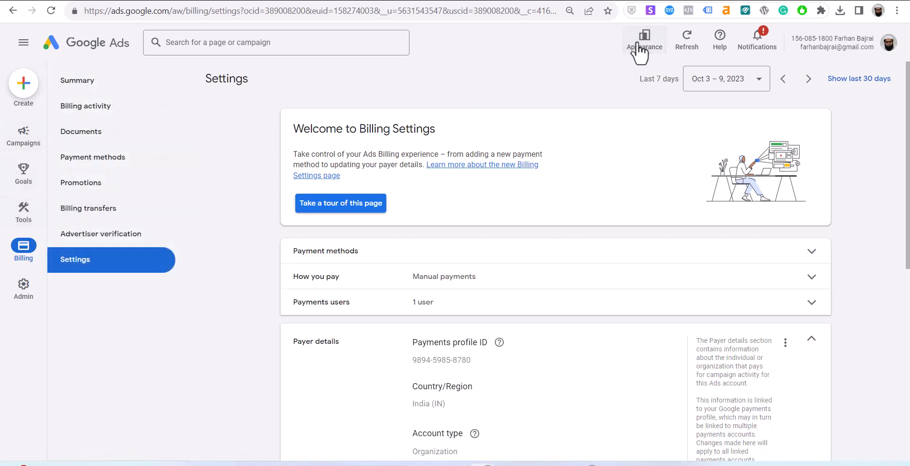
Revert Google Ads to the previous design from the Appearance options.
{"action": "left_click", "coordinate": [642, 45]}
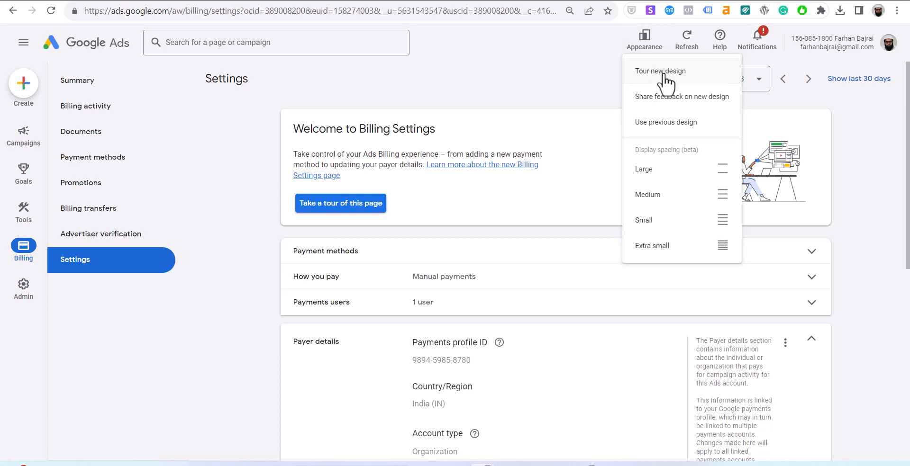
{"action": "left_click", "coordinate": [668, 122]}
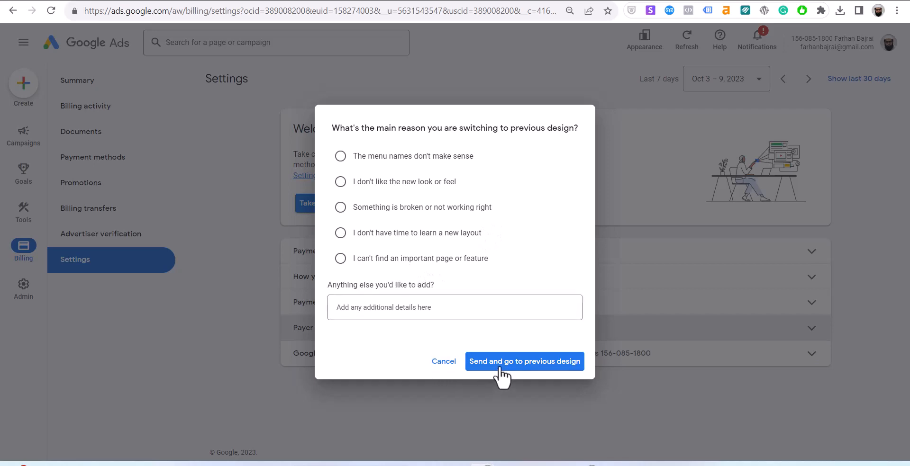
{"action": "left_click", "coordinate": [539, 364]}
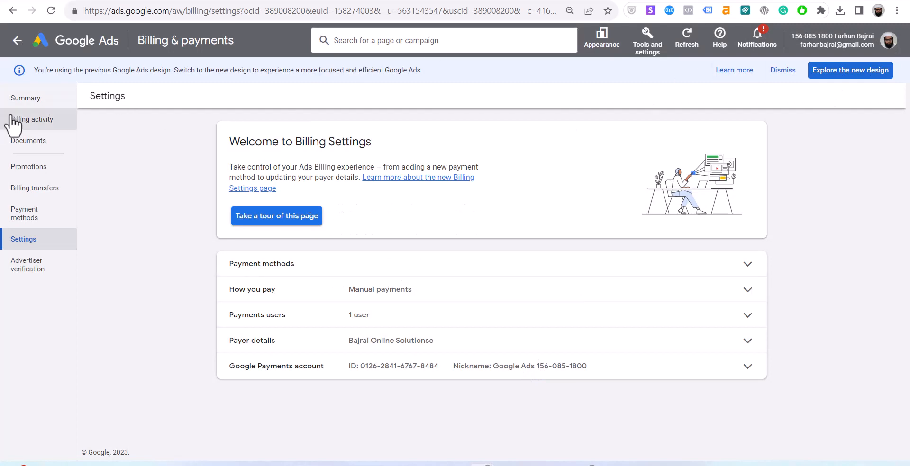
Show the billing Summary, check Tools and settings, then bring up the Appearance options.
{"action": "left_click", "coordinate": [38, 103]}
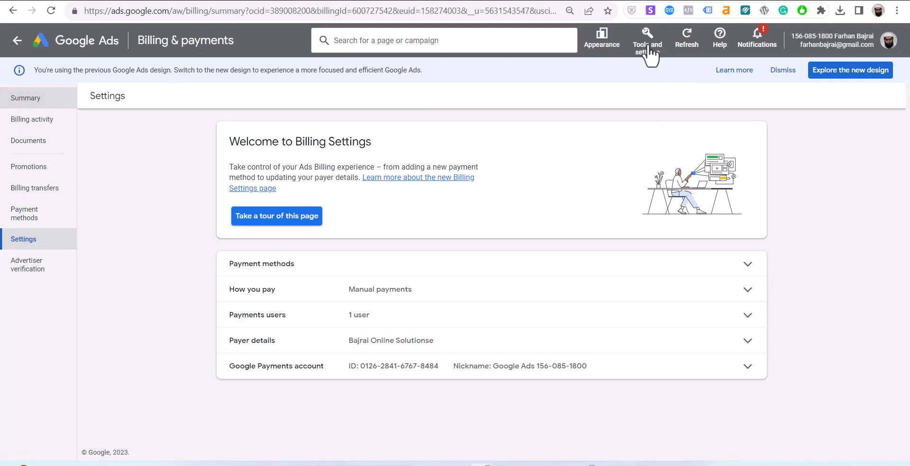
{"action": "left_click", "coordinate": [648, 47]}
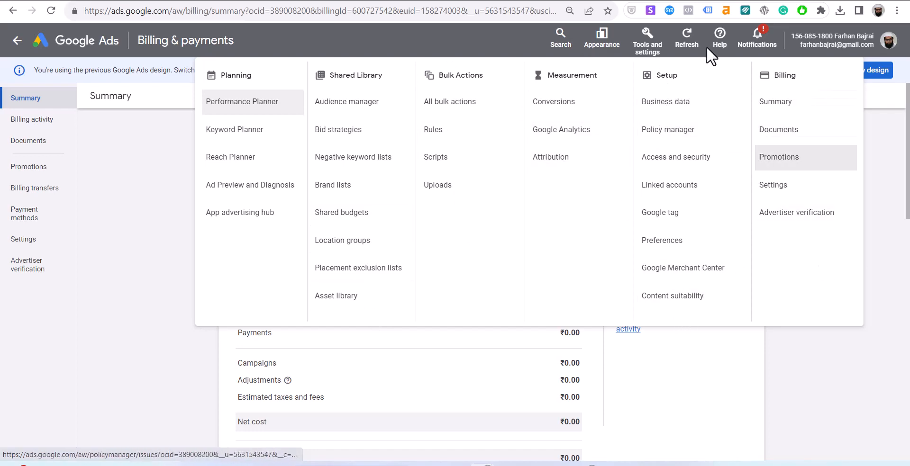
{"action": "left_click", "coordinate": [601, 45]}
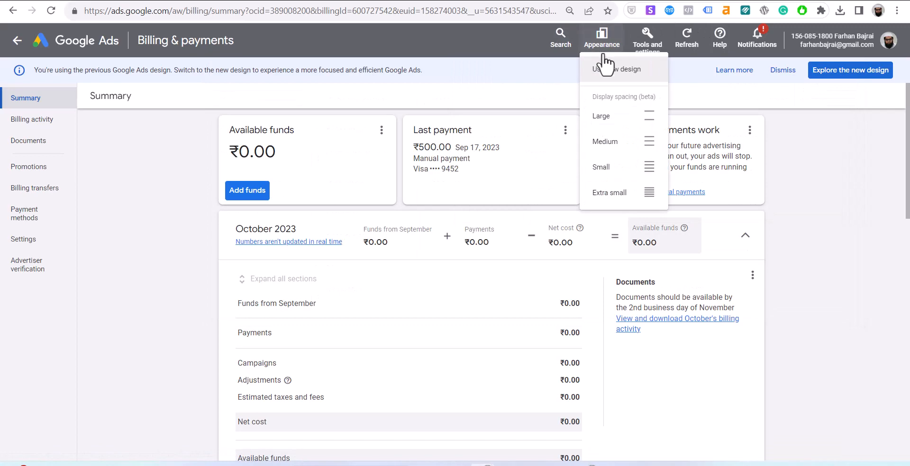
Switch to the new design and open Campaigns Overview, returning to it from the meeting window.
{"action": "left_click", "coordinate": [610, 78]}
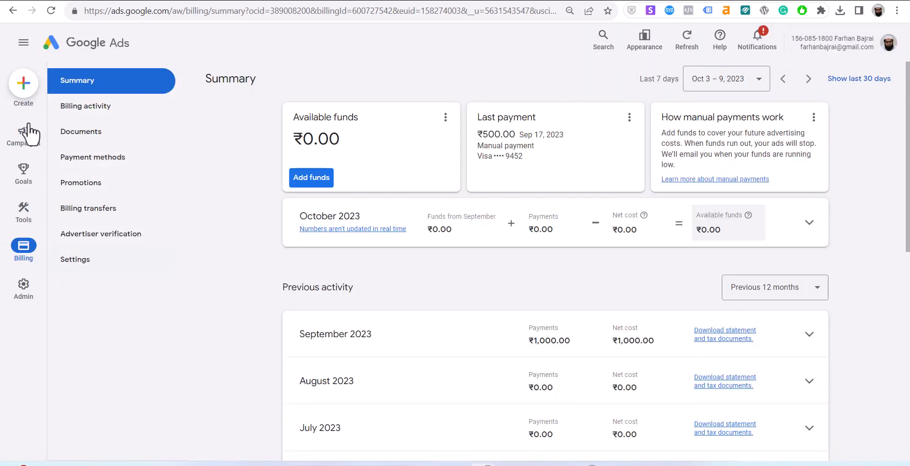
{"action": "mouse_move", "coordinate": [29, 135]}
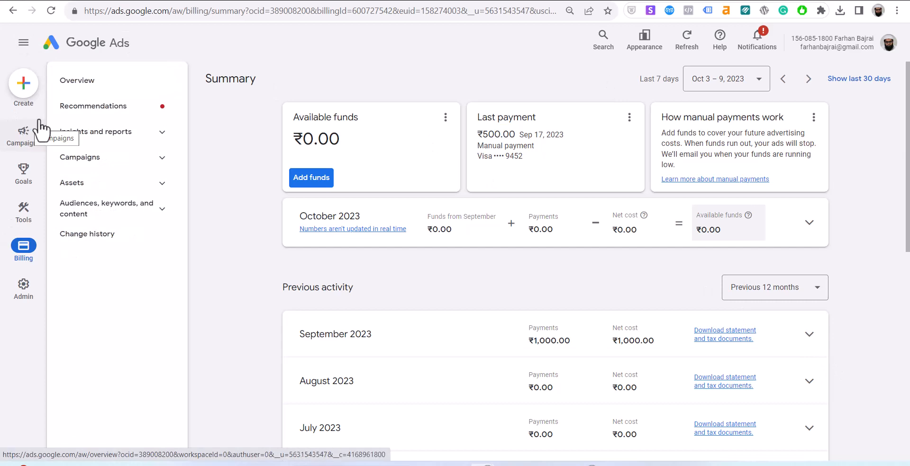
{"action": "mouse_move", "coordinate": [37, 115]}
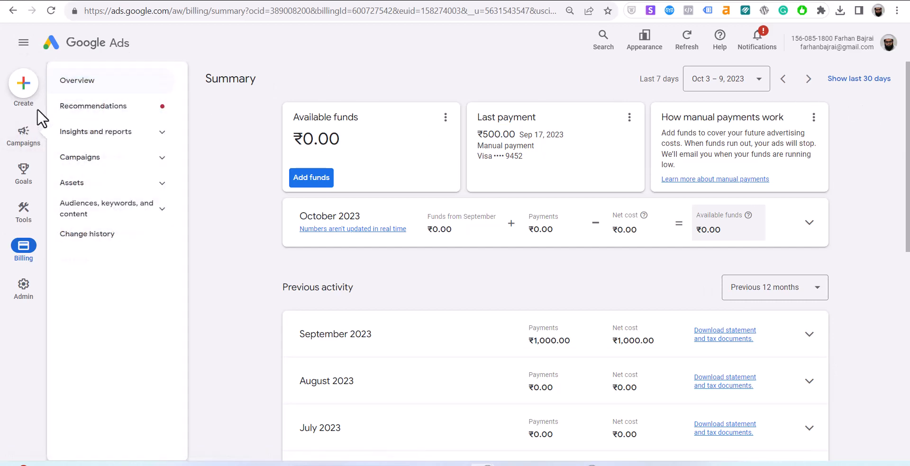
{"action": "left_click", "coordinate": [85, 96]}
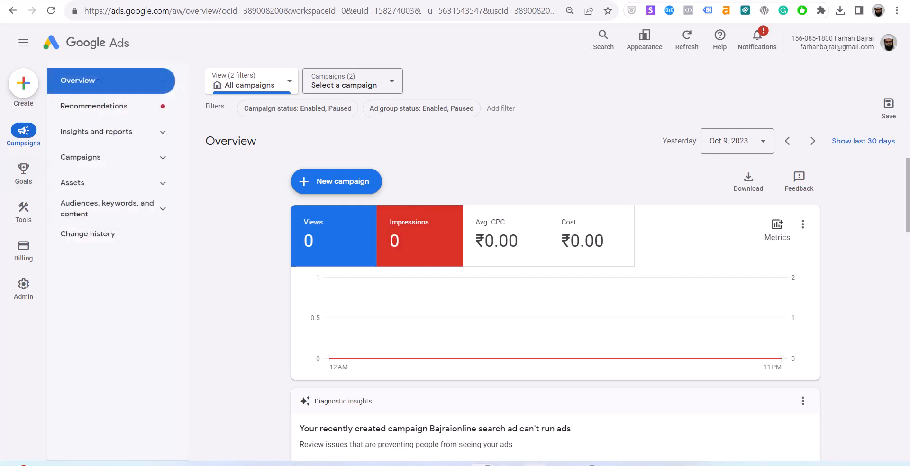
{"action": "left_click", "coordinate": [536, 465]}
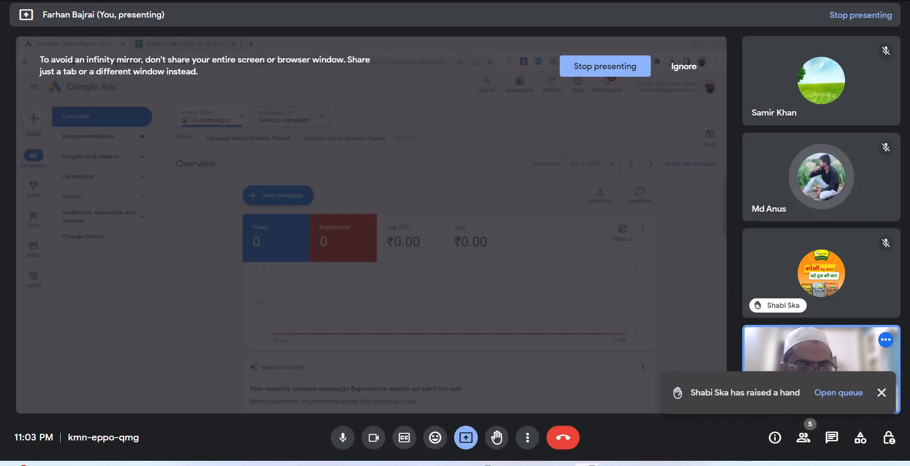
{"action": "key", "text": "alt+Tab"}
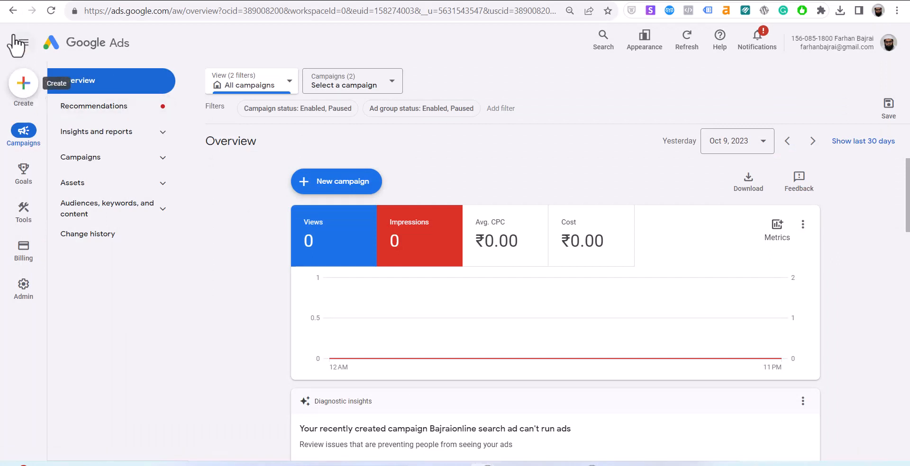
Start a new campaign and pick 'Create a campaign without a goal's guidance'.
{"action": "left_click", "coordinate": [369, 183]}
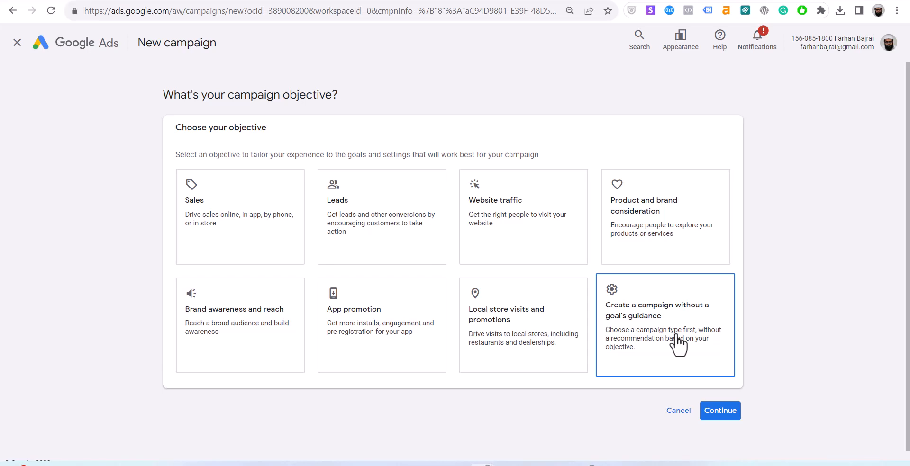
{"action": "left_click", "coordinate": [679, 344]}
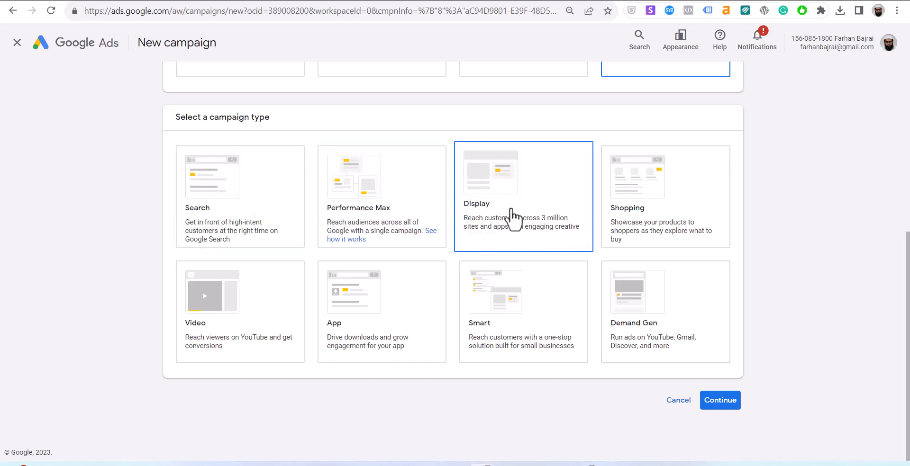
{"action": "scroll", "coordinate": [514, 218], "scroll_direction": "up", "scroll_amount": 2}
Load bajraionline.com in a new Chrome tab.
{"action": "key", "text": "ctrl+t"}
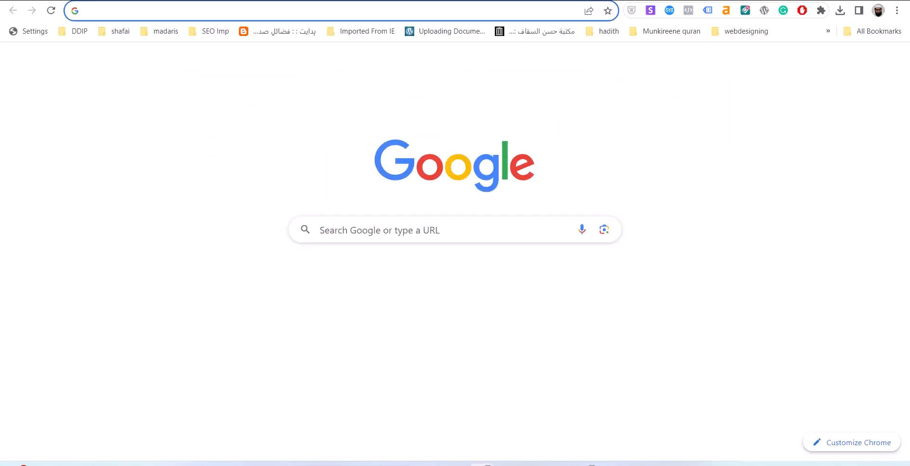
{"action": "type", "text": "bajra"}
{"action": "key", "text": "Delete"}
{"action": "key", "text": "Return"}
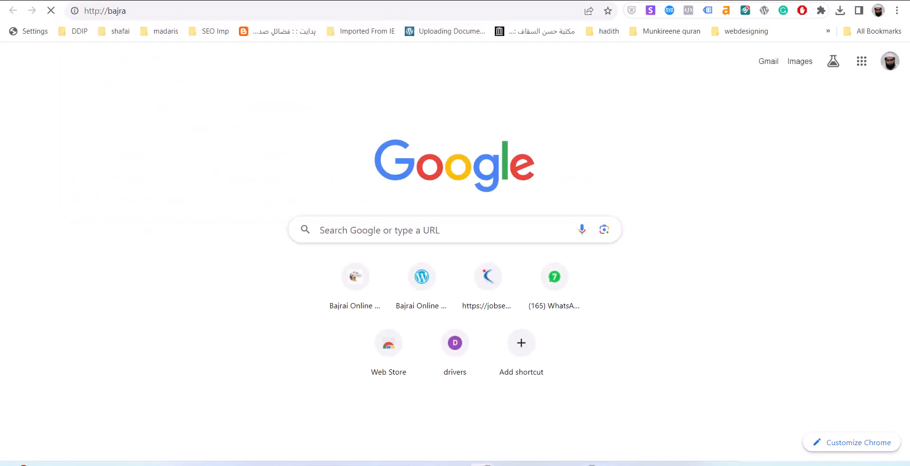
{"action": "left_click", "coordinate": [238, 12]}
{"action": "type", "text": "bajrai"}
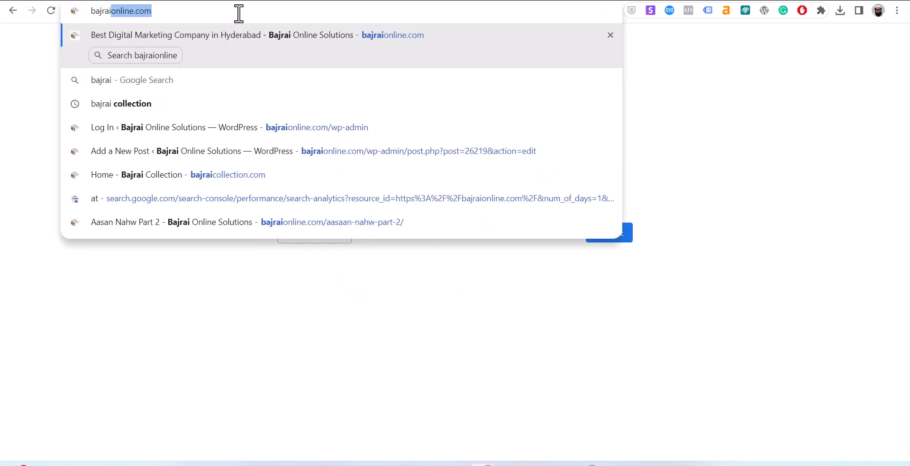
{"action": "key", "text": "Return"}
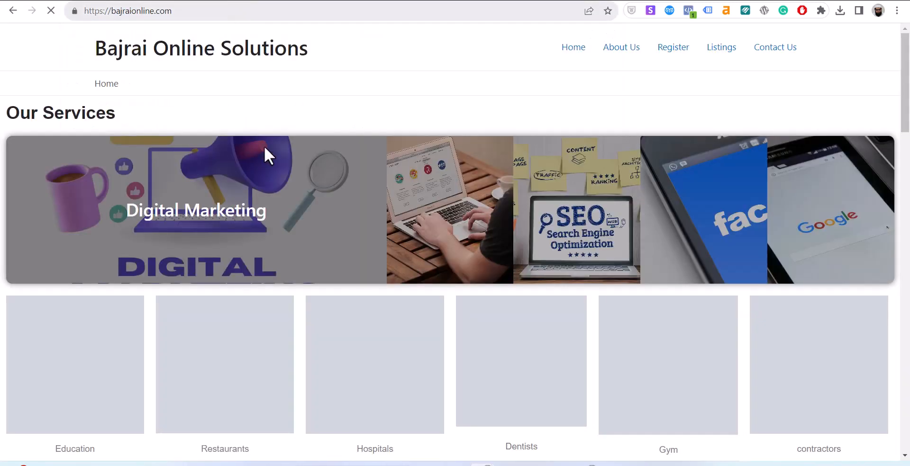
Open the site's Listings page and scroll through its posts.
{"action": "left_click", "coordinate": [723, 53]}
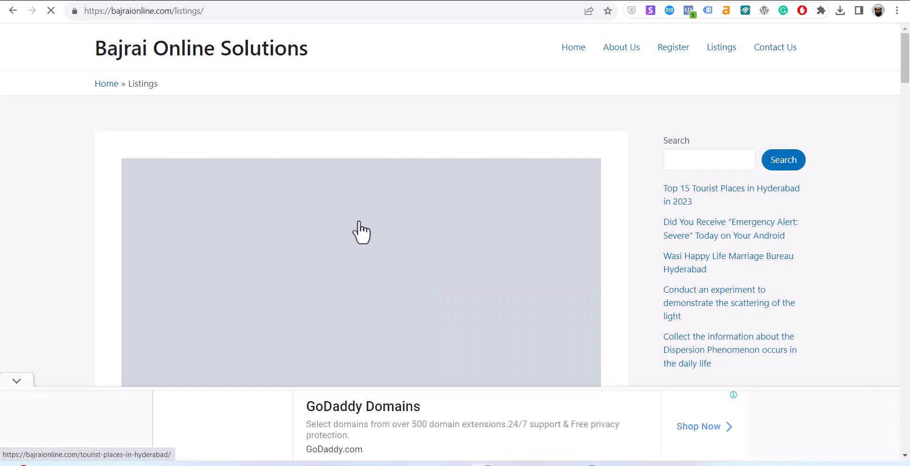
{"action": "scroll", "coordinate": [358, 229], "scroll_direction": "down", "scroll_amount": 2}
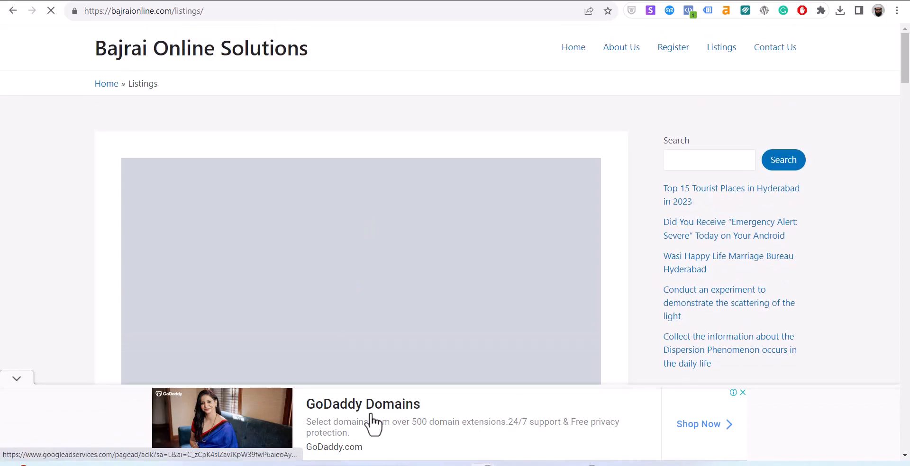
{"action": "scroll", "coordinate": [374, 422], "scroll_direction": "down", "scroll_amount": 6}
{"action": "scroll", "coordinate": [373, 422], "scroll_direction": "down", "scroll_amount": 10}
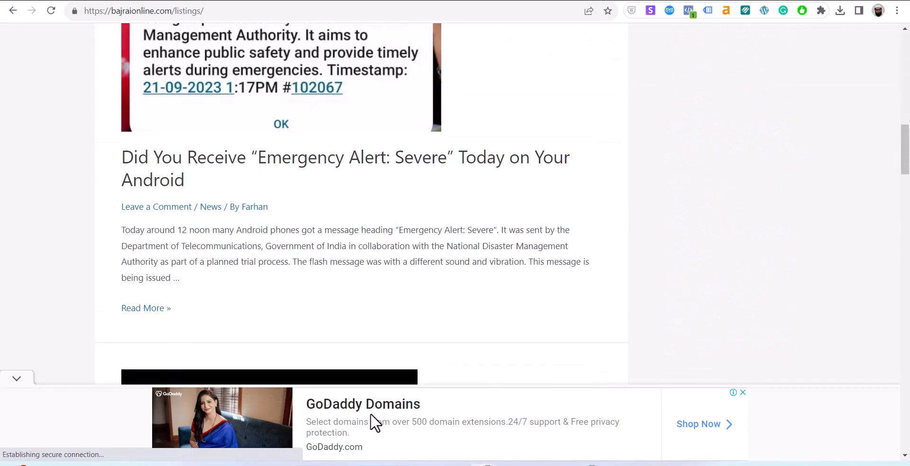
{"action": "scroll", "coordinate": [374, 422], "scroll_direction": "up", "scroll_amount": 15}
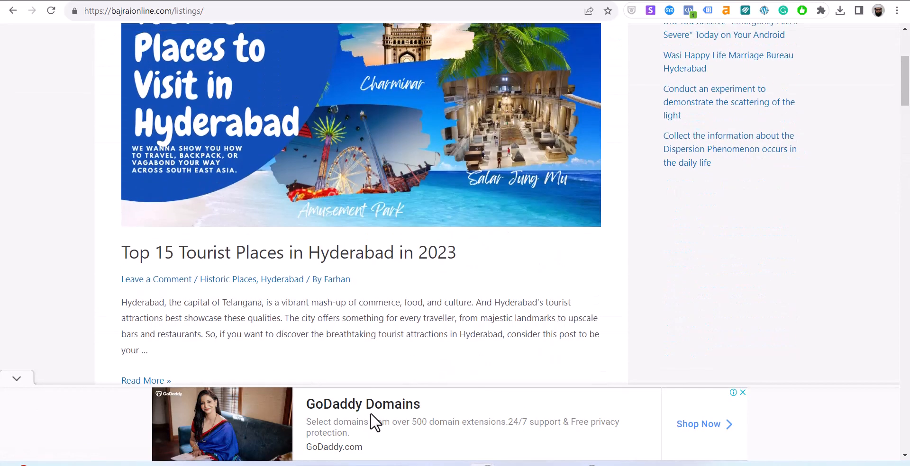
{"action": "scroll", "coordinate": [373, 422], "scroll_direction": "down", "scroll_amount": 4}
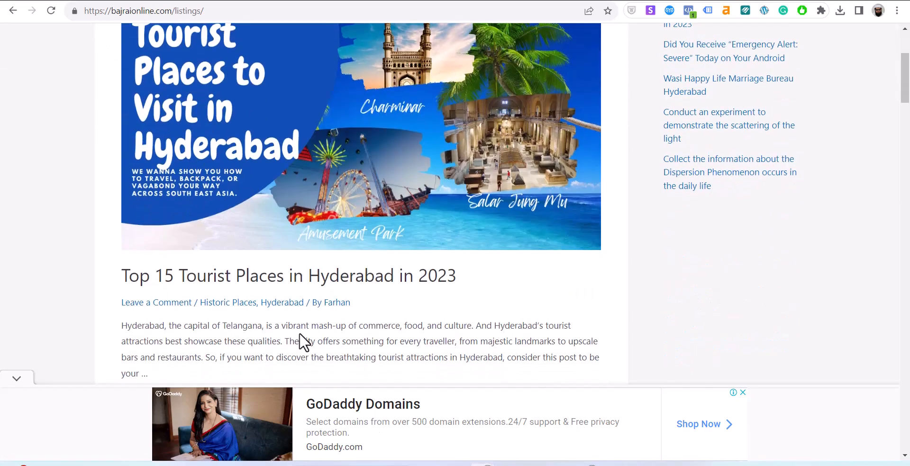
Open the 'Top 15 Tourist Places in Hyderabad in 2023' post and scroll through it.
{"action": "left_click", "coordinate": [337, 291]}
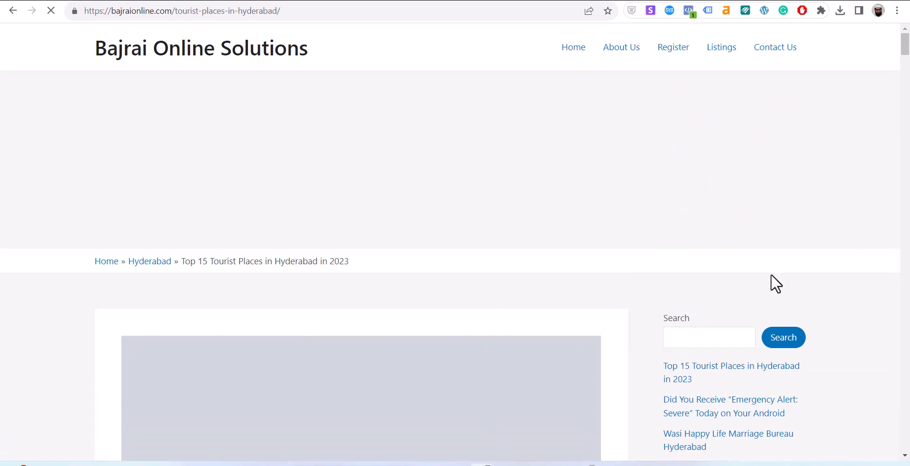
{"action": "scroll", "coordinate": [549, 273], "scroll_direction": "down", "scroll_amount": 10}
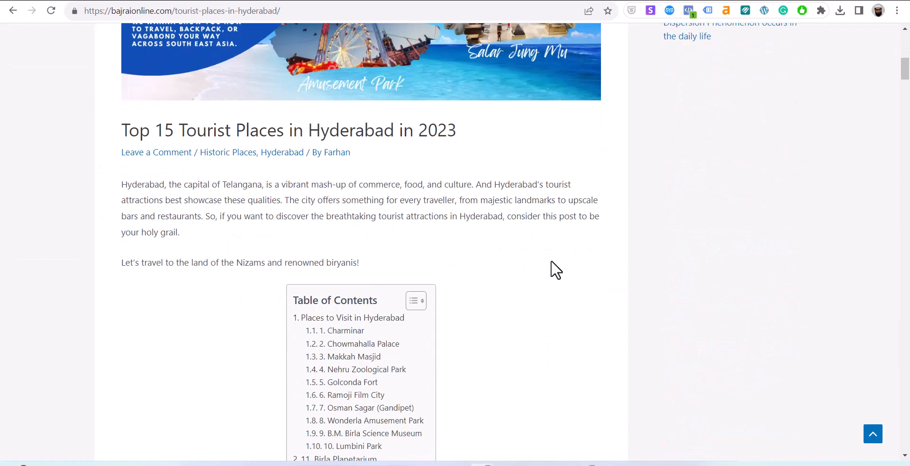
{"action": "scroll", "coordinate": [551, 270], "scroll_direction": "up", "scroll_amount": 6}
{"action": "scroll", "coordinate": [550, 260], "scroll_direction": "up", "scroll_amount": 4}
{"action": "scroll", "coordinate": [551, 260], "scroll_direction": "down", "scroll_amount": 15}
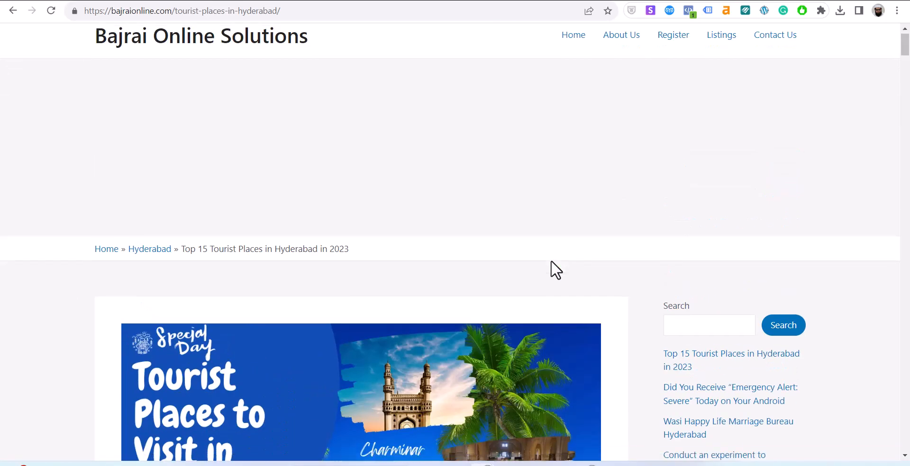
{"action": "scroll", "coordinate": [551, 262], "scroll_direction": "down", "scroll_amount": 20}
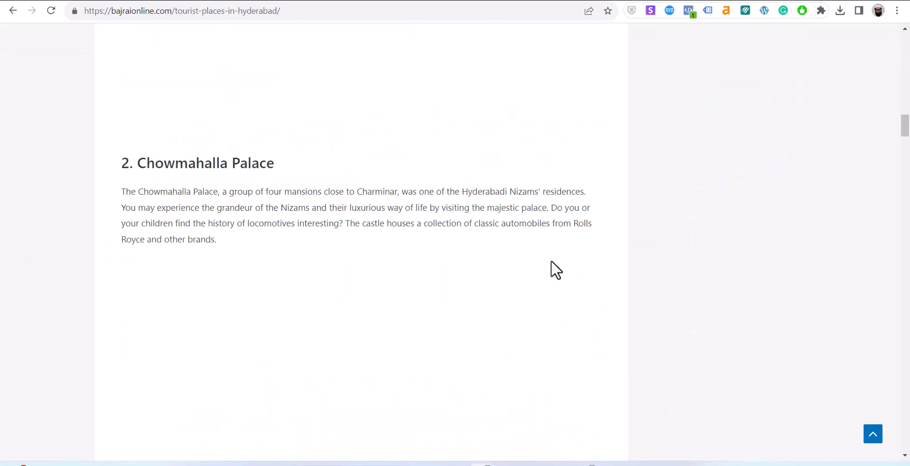
{"action": "scroll", "coordinate": [550, 261], "scroll_direction": "up", "scroll_amount": 5}
Scroll to the article's end and follow the '← Previous Post' link.
{"action": "scroll", "coordinate": [550, 261], "scroll_direction": "up", "scroll_amount": 10}
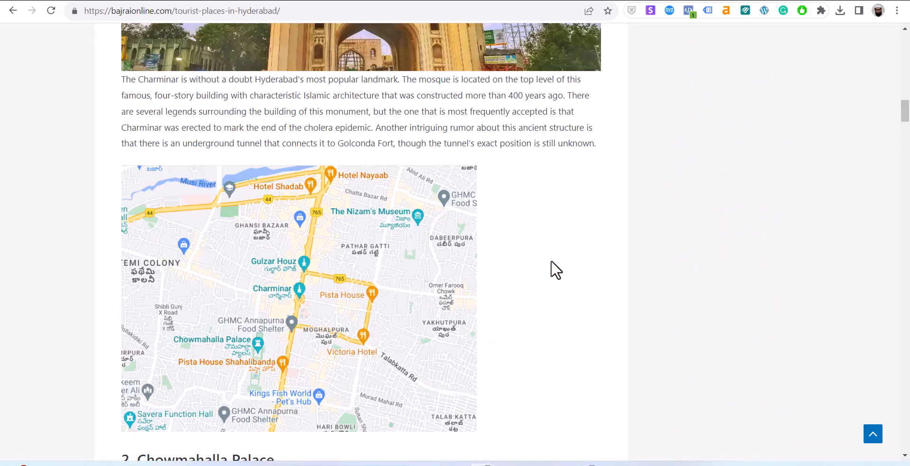
{"action": "scroll", "coordinate": [551, 261], "scroll_direction": "down", "scroll_amount": 5}
{"action": "scroll", "coordinate": [551, 261], "scroll_direction": "up", "scroll_amount": 15}
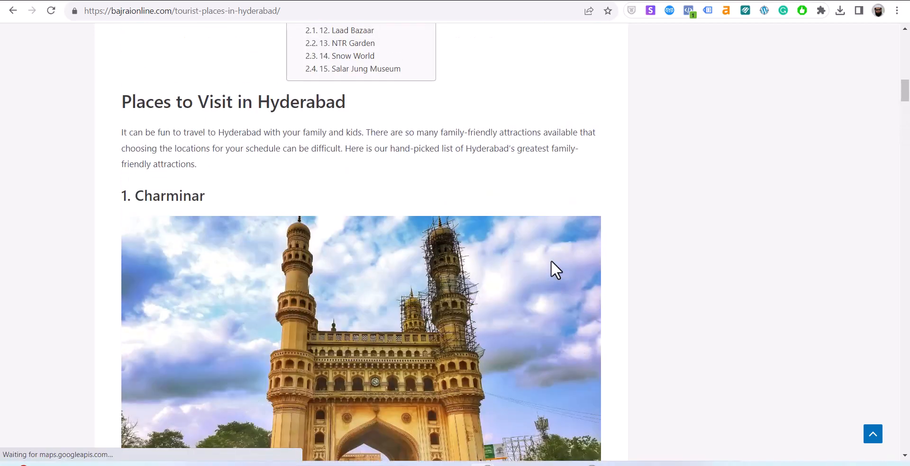
{"action": "scroll", "coordinate": [551, 261], "scroll_direction": "up", "scroll_amount": 11}
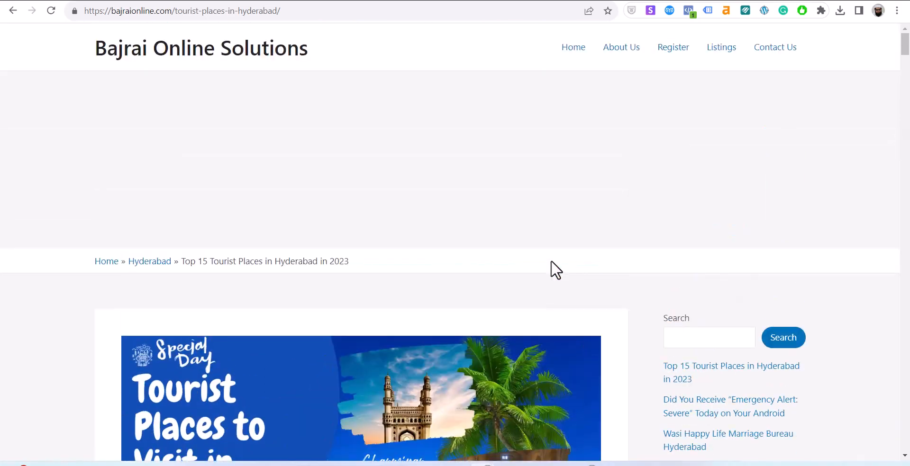
{"action": "scroll", "coordinate": [551, 261], "scroll_direction": "down", "scroll_amount": 8}
{"action": "scroll", "coordinate": [551, 261], "scroll_direction": "down", "scroll_amount": 15}
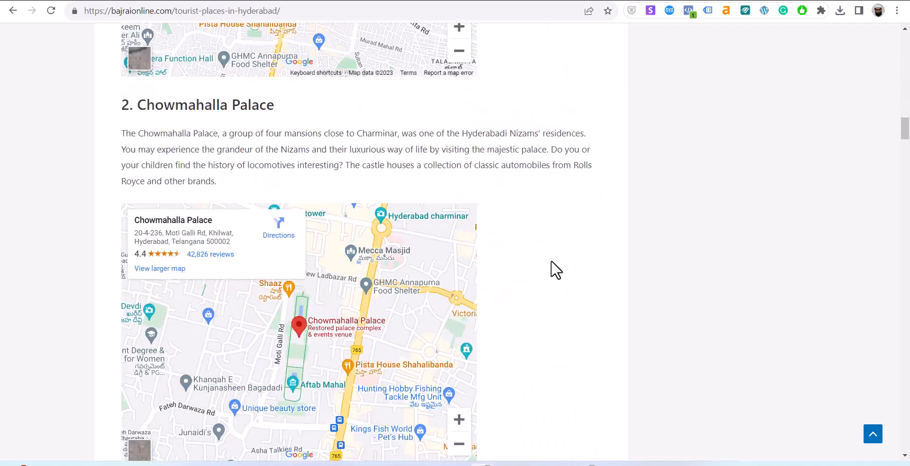
{"action": "scroll", "coordinate": [551, 260], "scroll_direction": "down", "scroll_amount": 20}
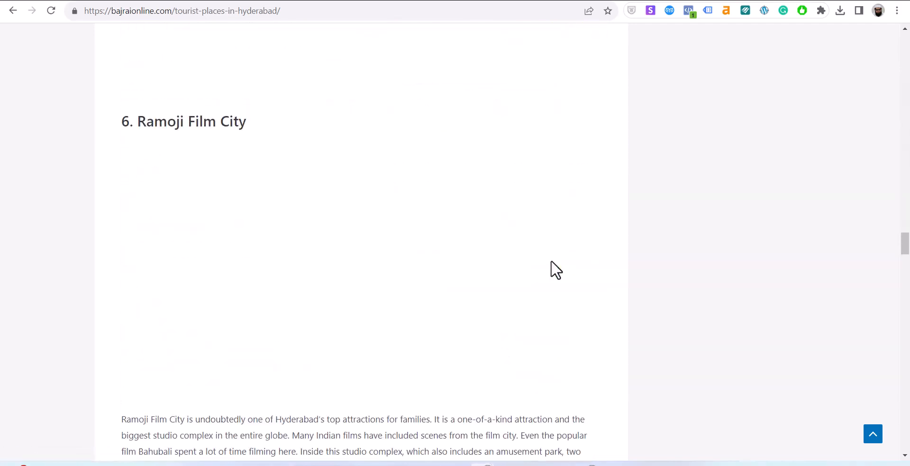
{"action": "scroll", "coordinate": [554, 270], "scroll_direction": "down", "scroll_amount": 20}
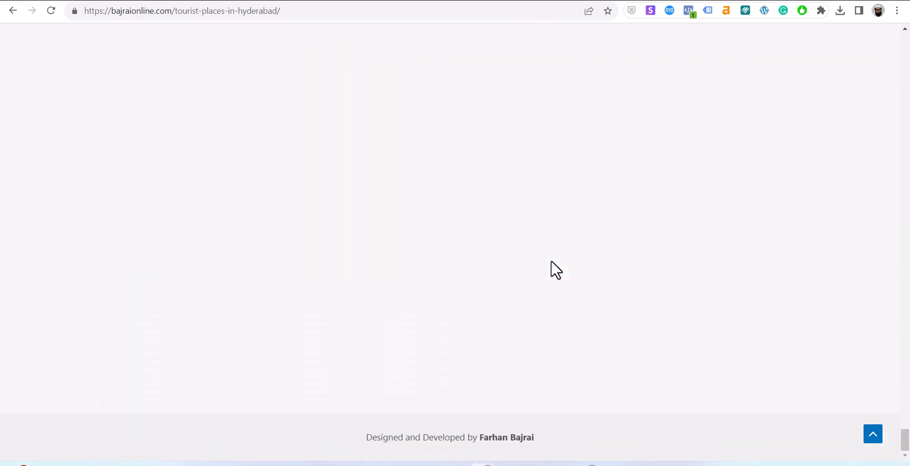
{"action": "scroll", "coordinate": [550, 261], "scroll_direction": "up", "scroll_amount": 5}
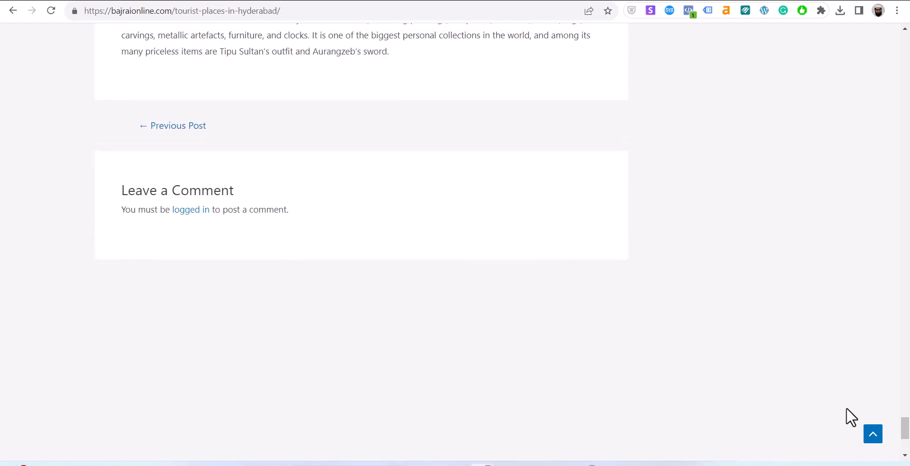
{"action": "scroll", "coordinate": [531, 327], "scroll_direction": "up", "scroll_amount": 7}
{"action": "scroll", "coordinate": [243, 412], "scroll_direction": "down", "scroll_amount": 4}
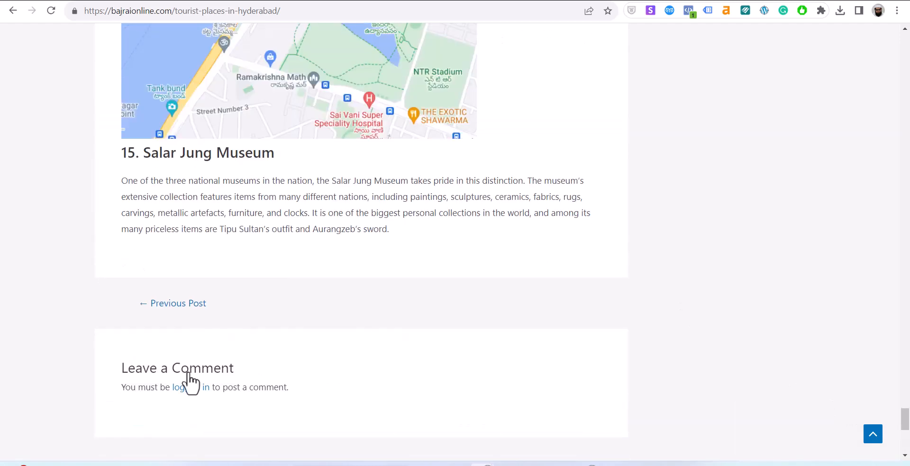
{"action": "left_click", "coordinate": [180, 308]}
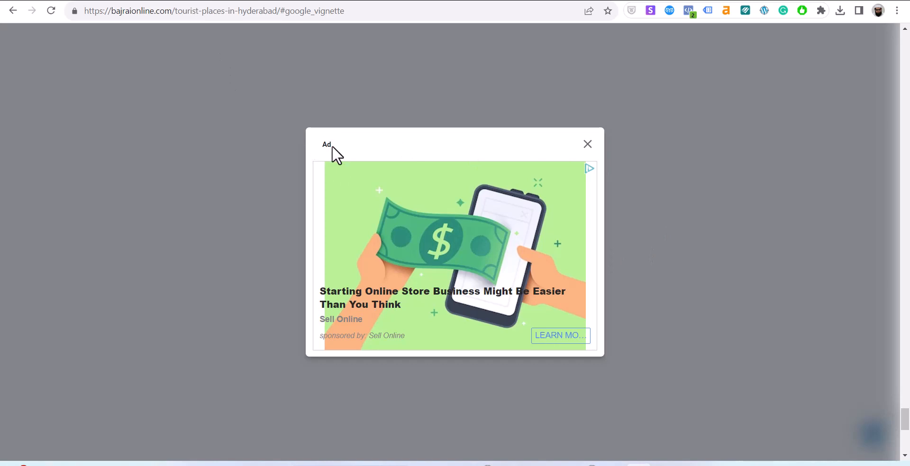
Open the ad's advertiser page, close that tab, and dismiss the full-page ad.
{"action": "left_click", "coordinate": [589, 170]}
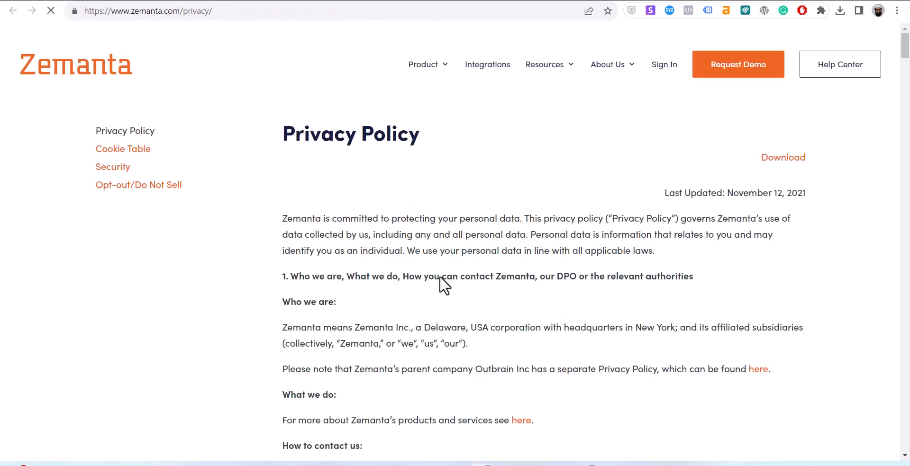
{"action": "key", "text": "ctrl+w"}
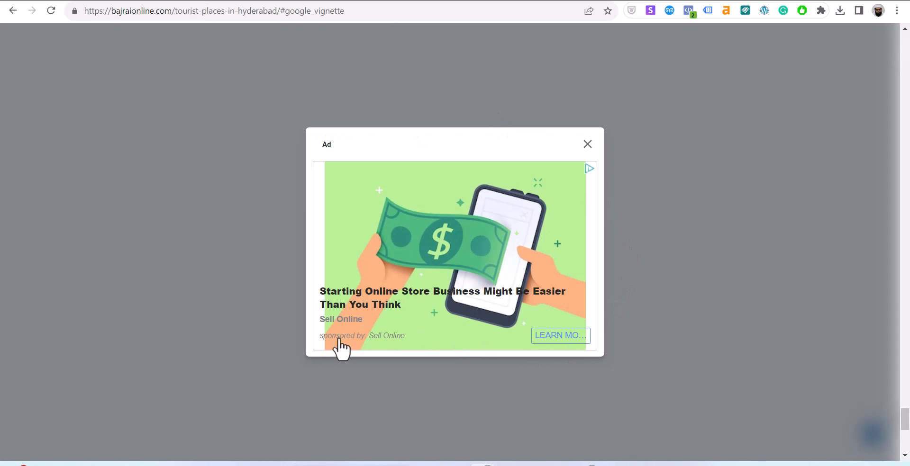
{"action": "left_click", "coordinate": [588, 144]}
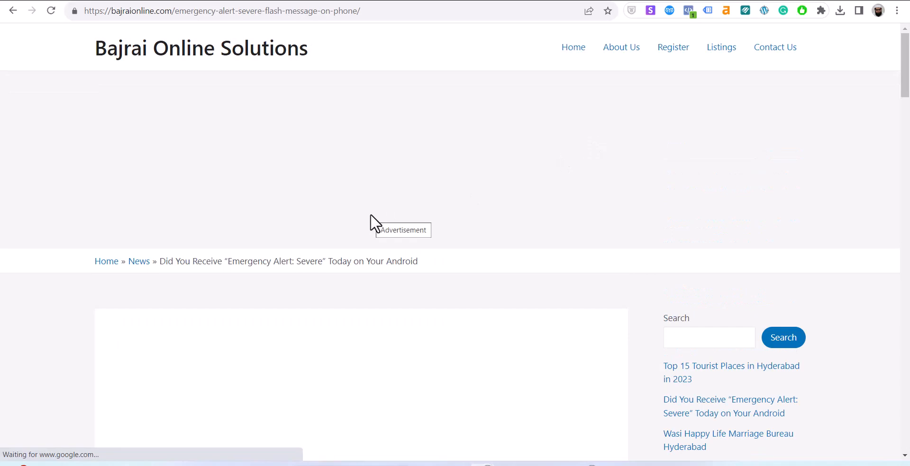
Scroll the Emergency Alert article and open the site's Listings page.
{"action": "scroll", "coordinate": [370, 214], "scroll_direction": "down", "scroll_amount": 3}
{"action": "scroll", "coordinate": [370, 215], "scroll_direction": "down", "scroll_amount": 5}
{"action": "scroll", "coordinate": [370, 214], "scroll_direction": "up", "scroll_amount": 9}
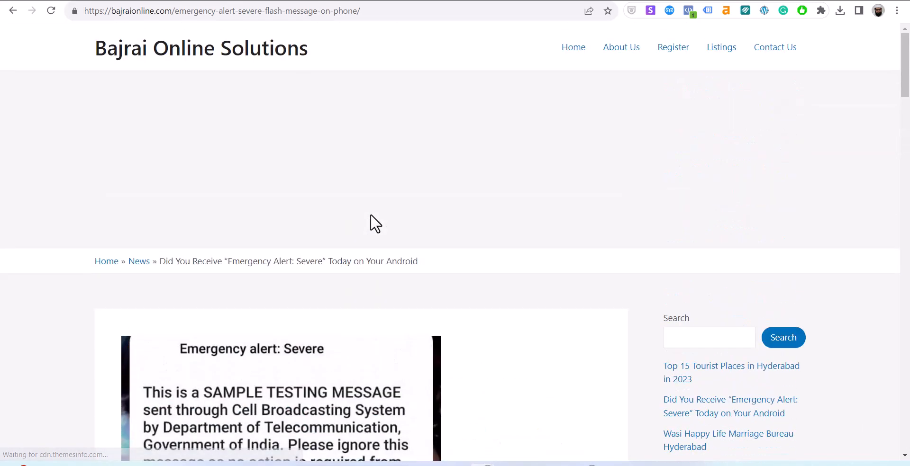
{"action": "scroll", "coordinate": [371, 214], "scroll_direction": "down", "scroll_amount": 15}
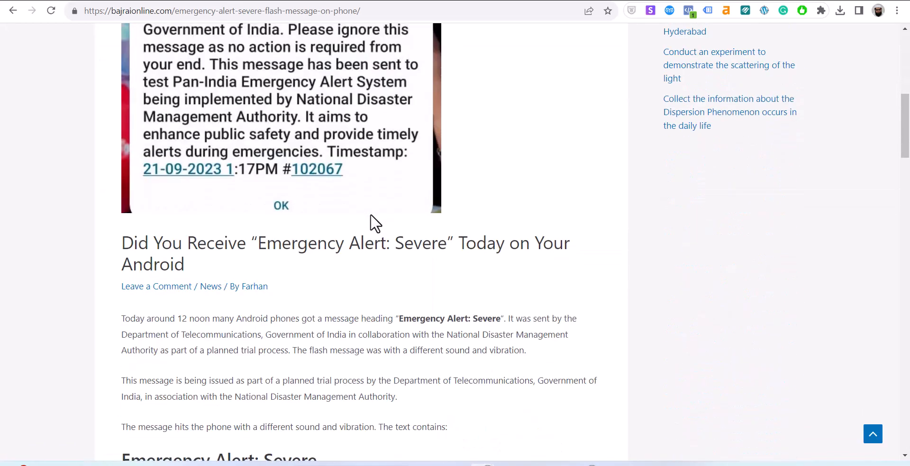
{"action": "scroll", "coordinate": [370, 214], "scroll_direction": "down", "scroll_amount": 15}
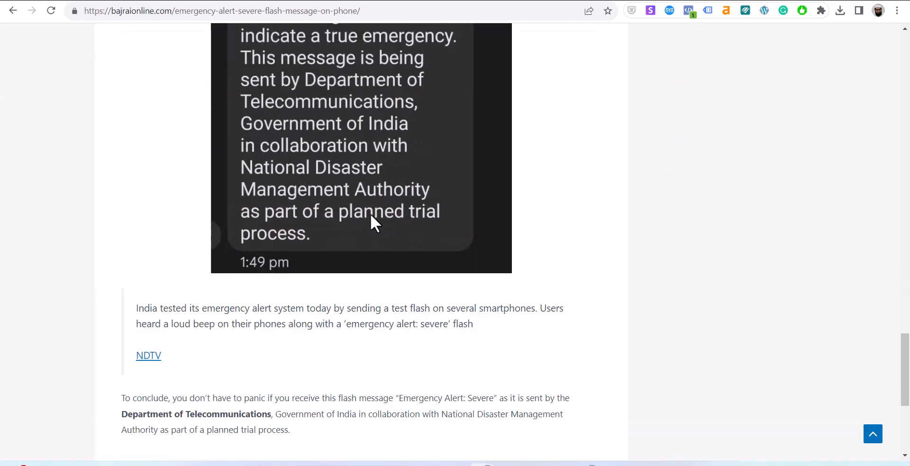
{"action": "scroll", "coordinate": [909, 142], "scroll_direction": "up", "scroll_amount": 15}
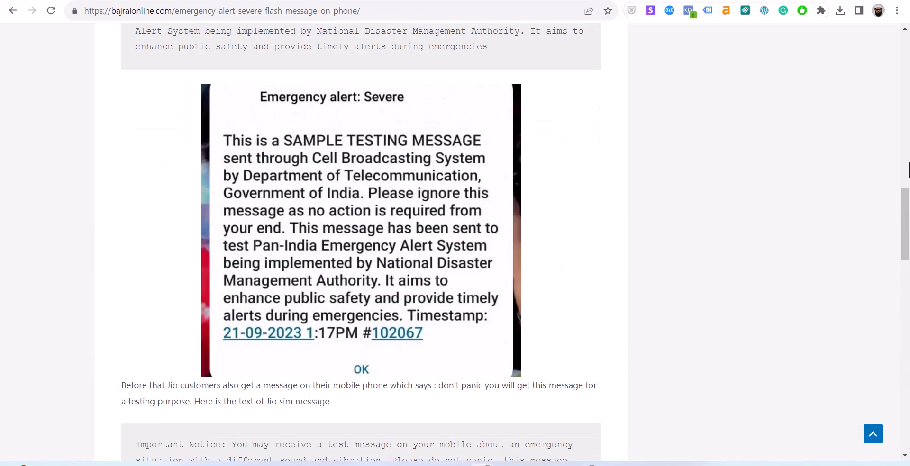
{"action": "scroll", "coordinate": [909, 114], "scroll_direction": "up", "scroll_amount": 12}
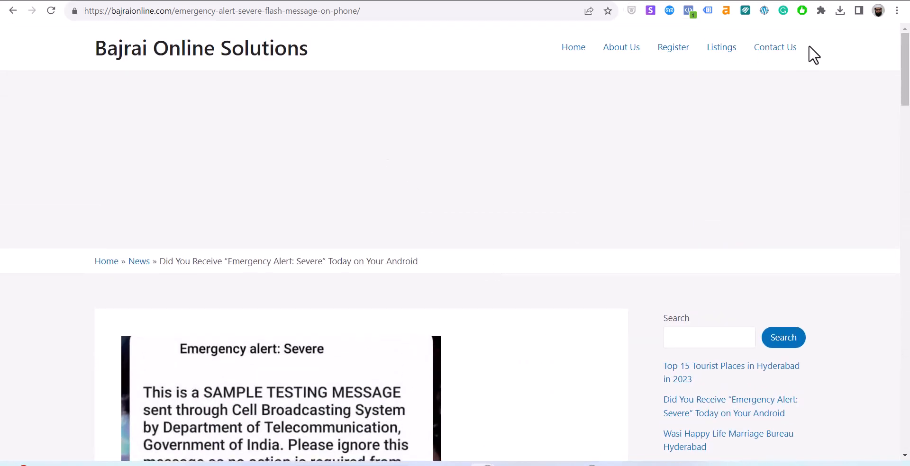
{"action": "left_click", "coordinate": [705, 48]}
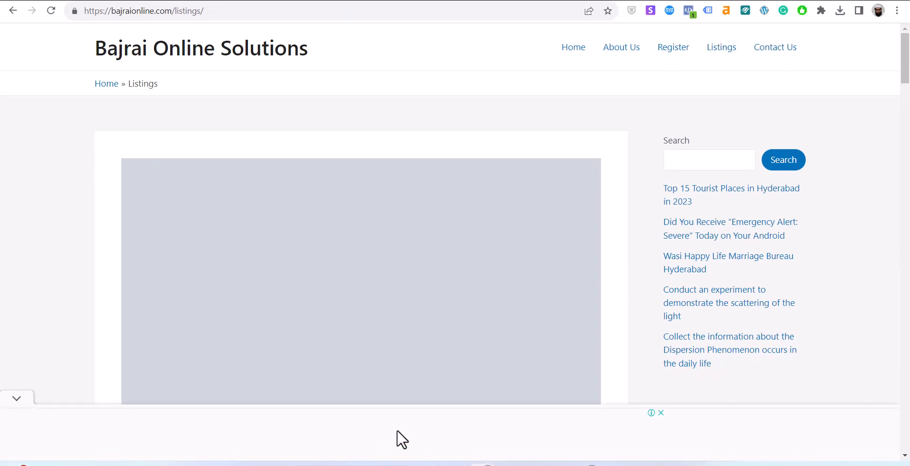
Close the bottom banner ad and switch to the Zemanta privacy policy tab's address bar.
{"action": "left_click", "coordinate": [661, 413]}
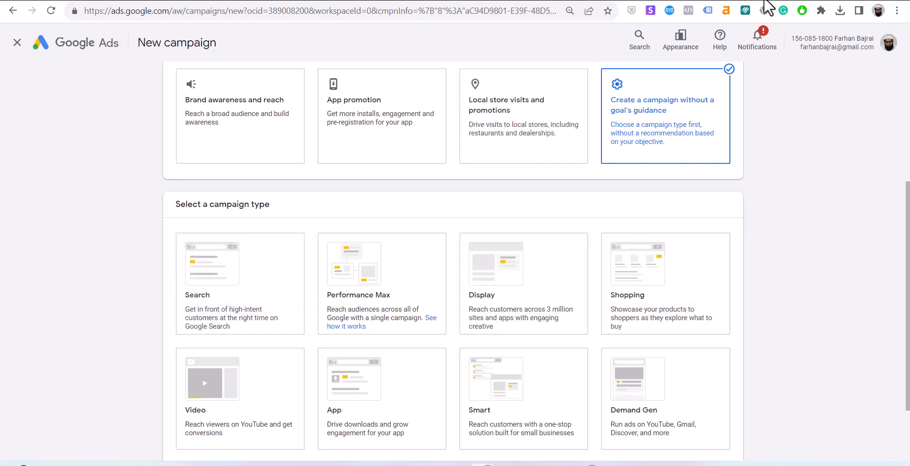
{"action": "left_click", "coordinate": [429, 0]}
{"action": "left_click", "coordinate": [427, 11]}
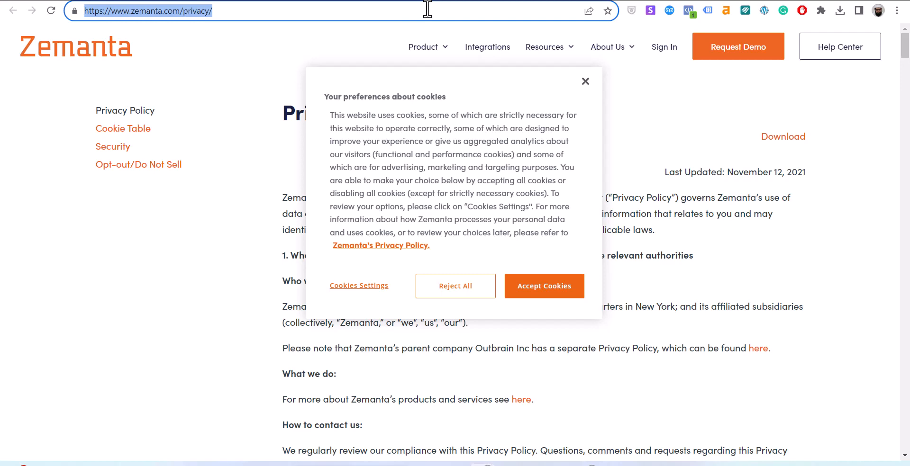
Search Google for 'laptop prices online' and highlight the Sponsored label.
{"action": "type", "text": "laptop"}
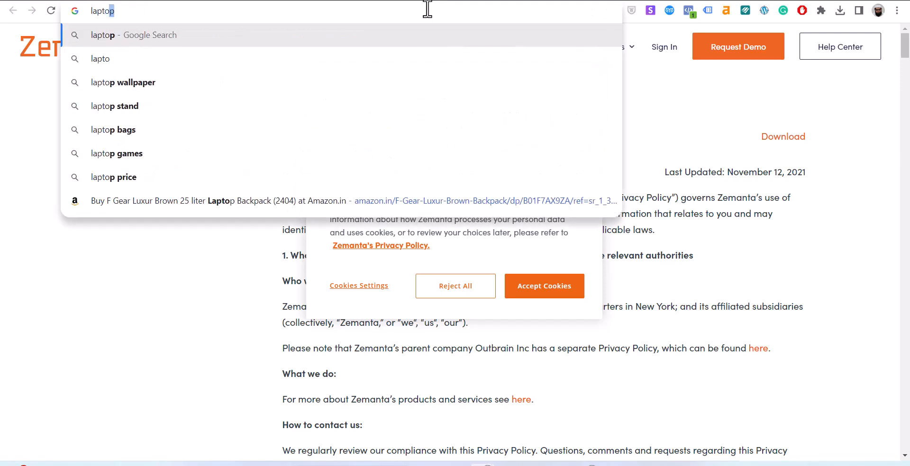
{"action": "type", "text": " price"}
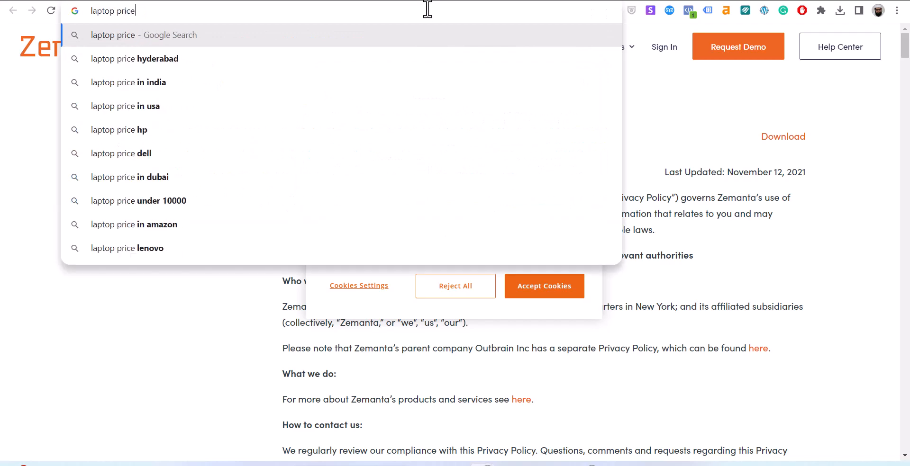
{"action": "type", "text": "s online"}
{"action": "key", "text": "Return"}
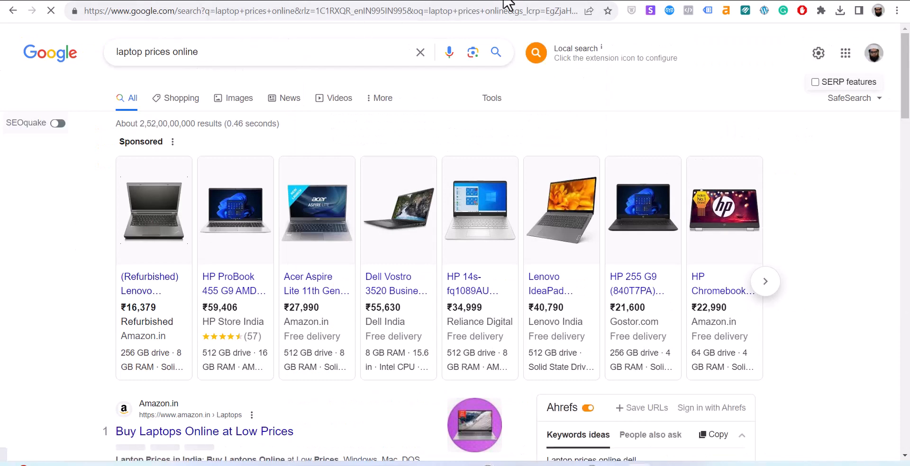
{"action": "double_click", "coordinate": [146, 142]}
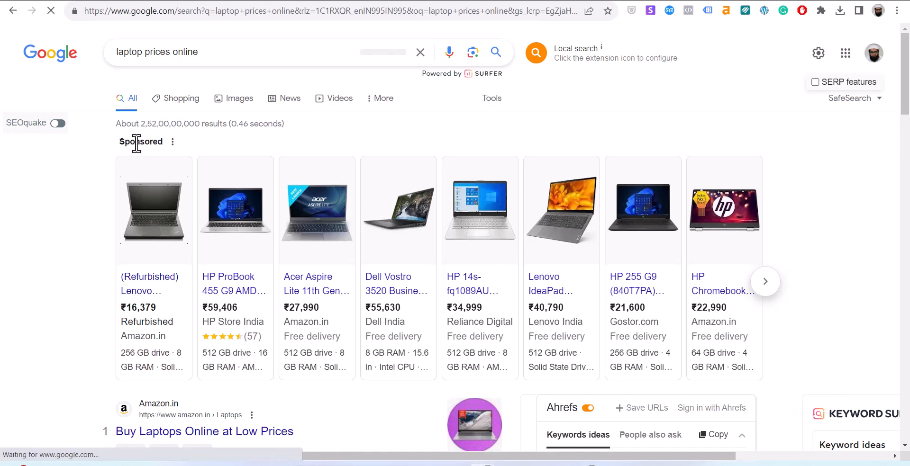
{"action": "double_click", "coordinate": [136, 142]}
{"action": "left_click", "coordinate": [137, 142]}
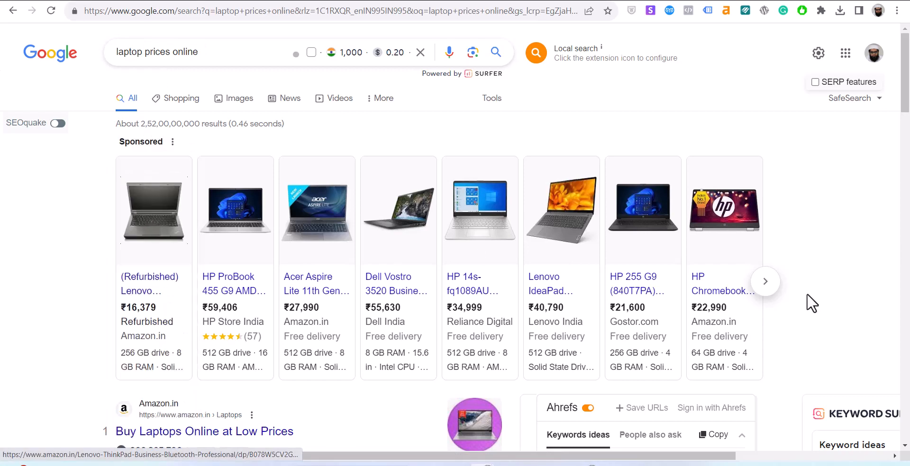
Show the next set of sponsored laptop listings and scroll the results.
{"action": "left_click", "coordinate": [765, 290]}
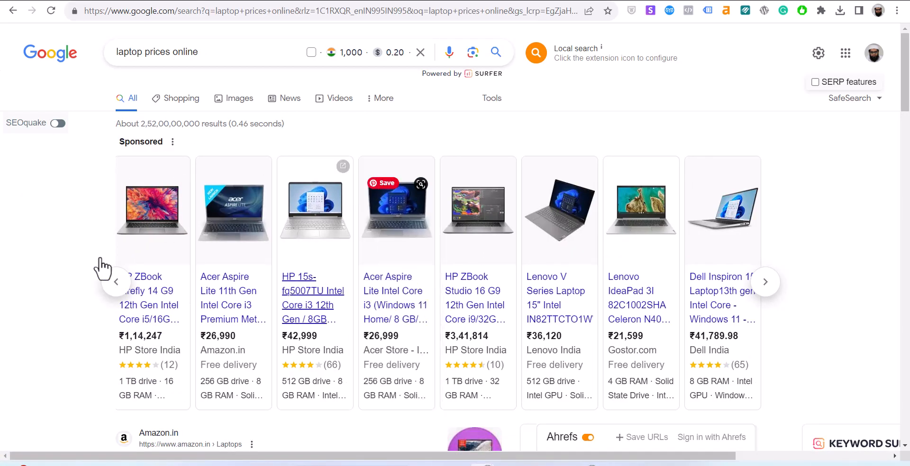
{"action": "scroll", "coordinate": [398, 250], "scroll_direction": "down", "scroll_amount": 10}
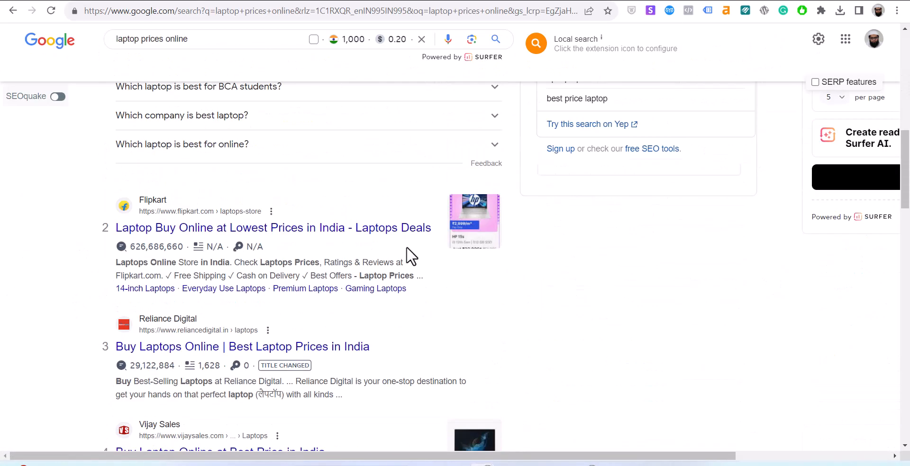
{"action": "scroll", "coordinate": [376, 248], "scroll_direction": "up", "scroll_amount": 10}
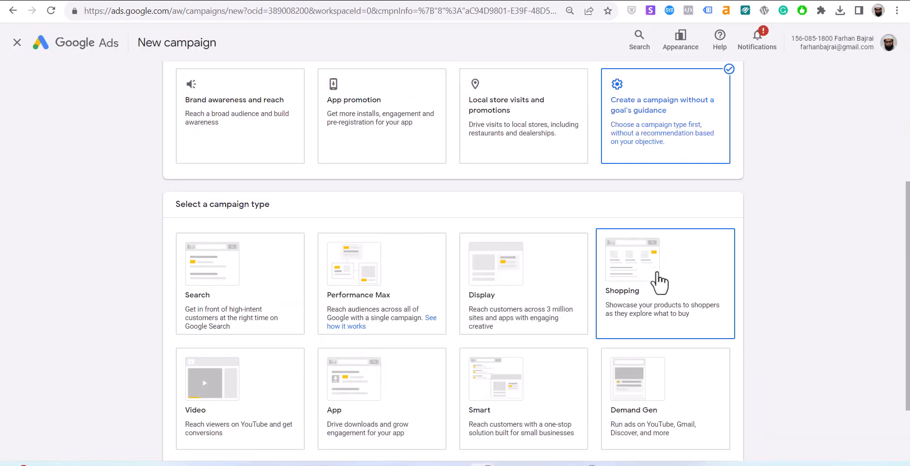
{"action": "scroll", "coordinate": [212, 413], "scroll_direction": "down", "scroll_amount": 2}
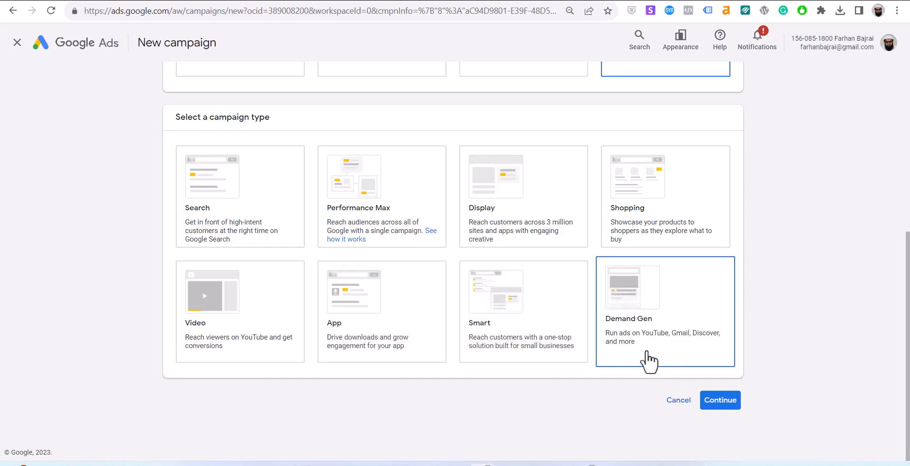
{"action": "scroll", "coordinate": [434, 103], "scroll_direction": "up", "scroll_amount": 2}
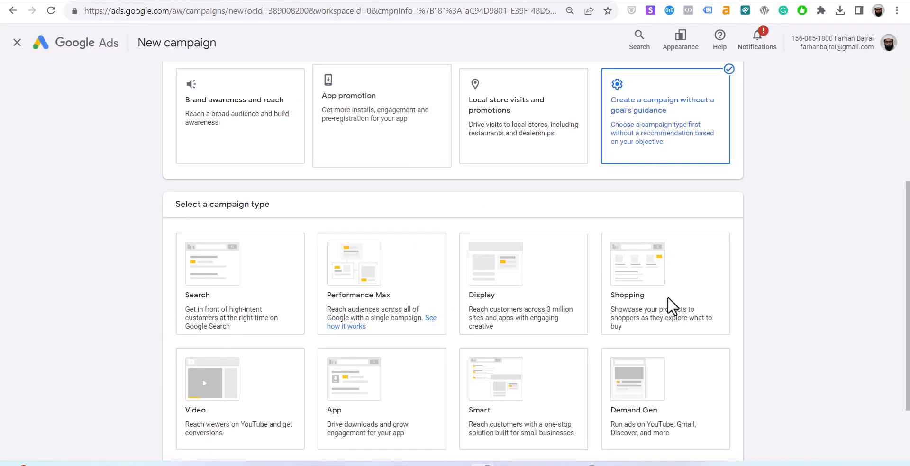
{"action": "scroll", "coordinate": [670, 428], "scroll_direction": "down", "scroll_amount": 2}
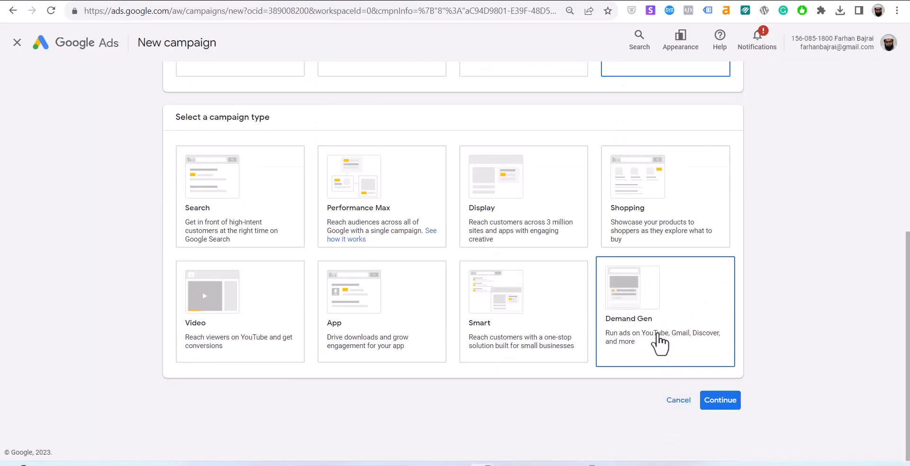
Choose Search as the campaign type, add Engagements, then revert to default goals.
{"action": "left_click", "coordinate": [202, 194]}
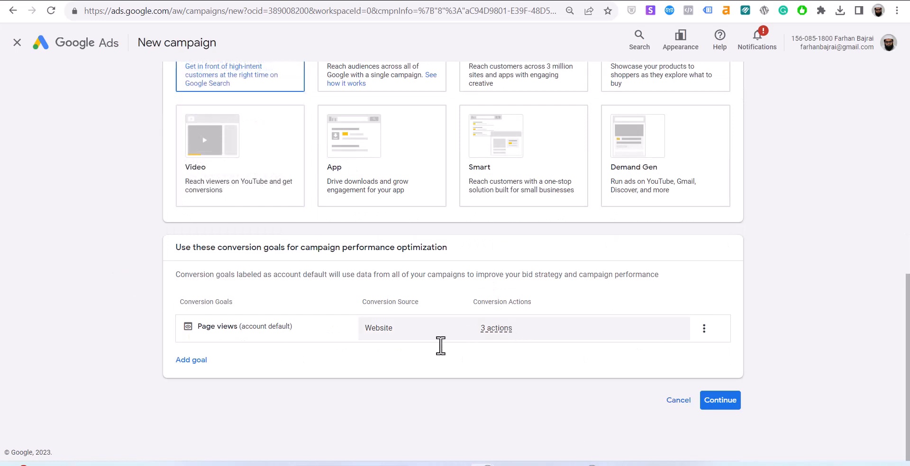
{"action": "left_click", "coordinate": [187, 360]}
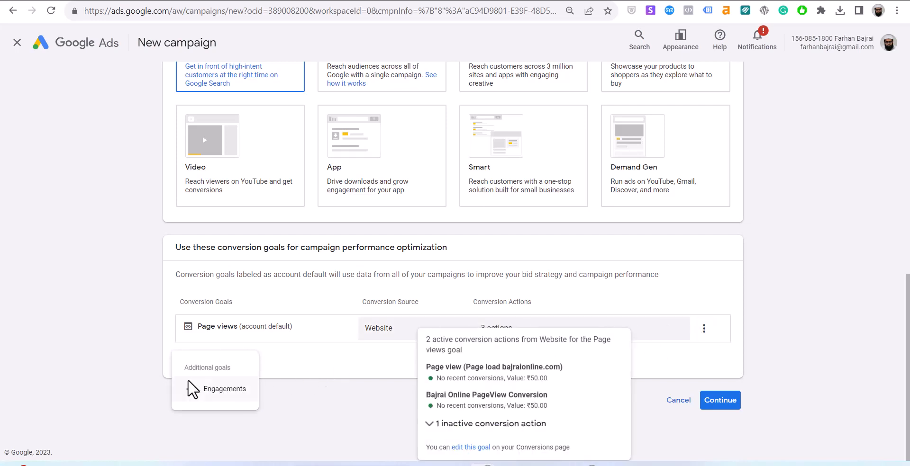
{"action": "left_click", "coordinate": [226, 401]}
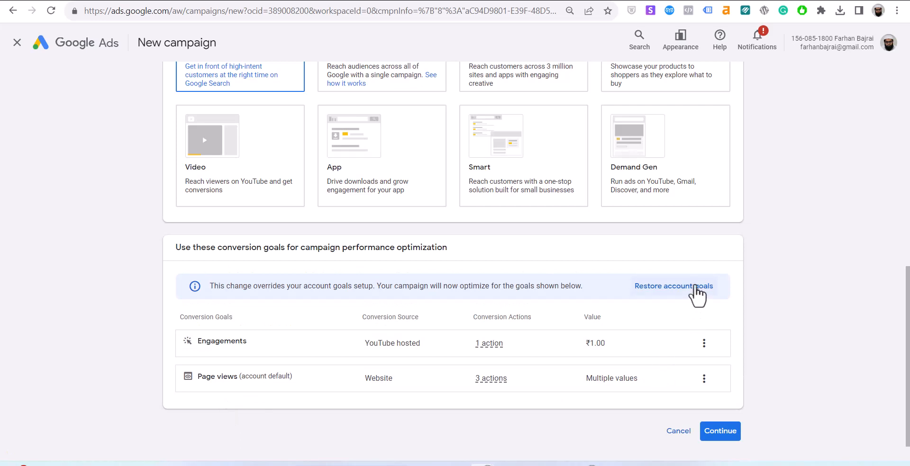
{"action": "left_click", "coordinate": [691, 286]}
{"action": "left_click", "coordinate": [704, 328]}
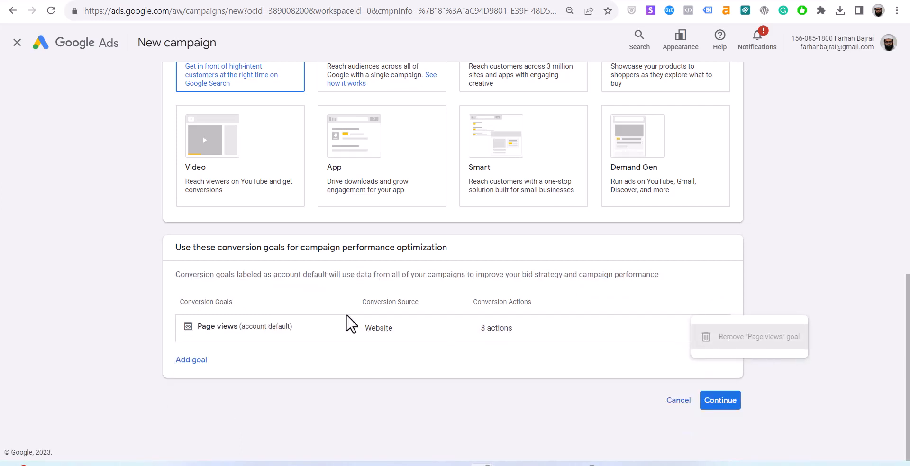
Add Engagements again, then remove it so only Page views remains, and continue.
{"action": "left_click", "coordinate": [204, 361]}
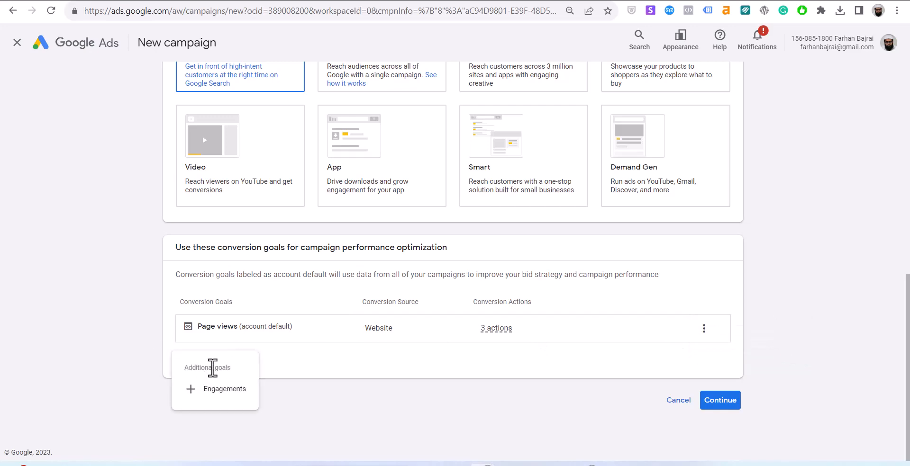
{"action": "left_click", "coordinate": [178, 391]}
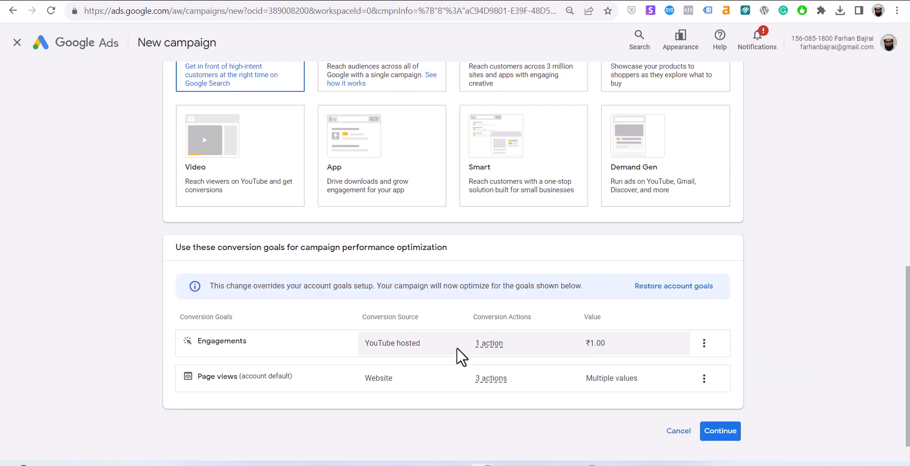
{"action": "scroll", "coordinate": [456, 348], "scroll_direction": "down", "scroll_amount": 1}
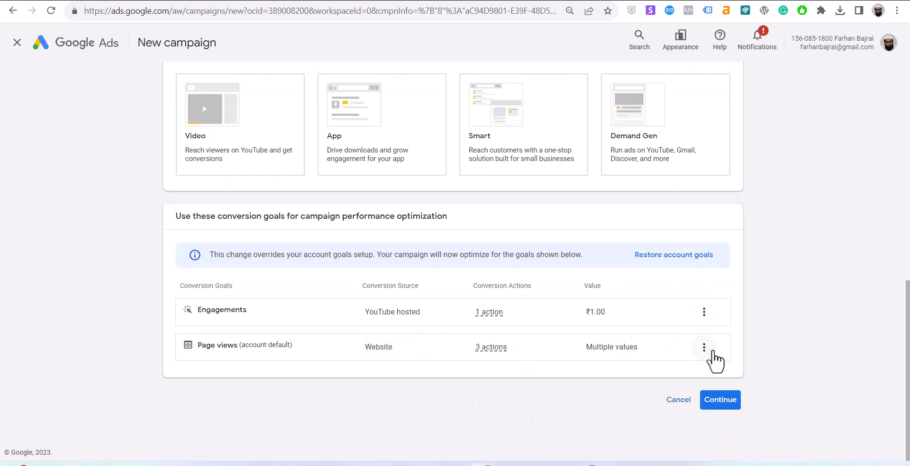
{"action": "left_click", "coordinate": [704, 313]}
{"action": "left_click", "coordinate": [725, 328]}
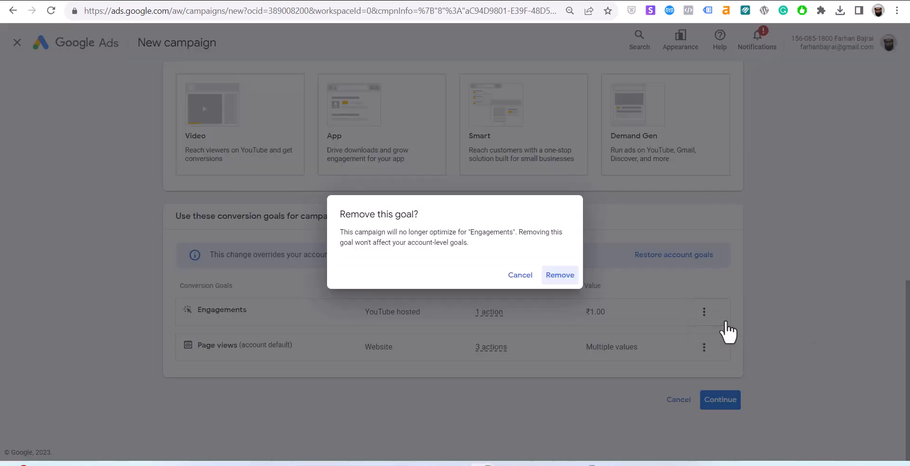
{"action": "left_click", "coordinate": [564, 277]}
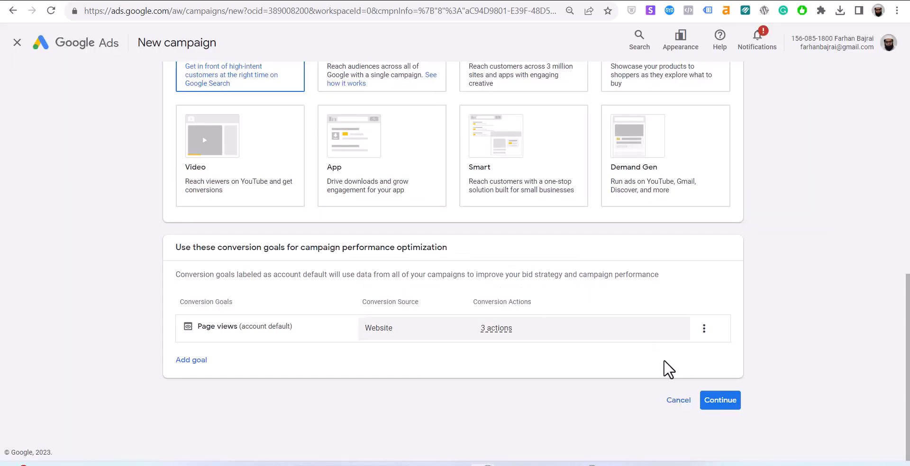
{"action": "left_click", "coordinate": [707, 406]}
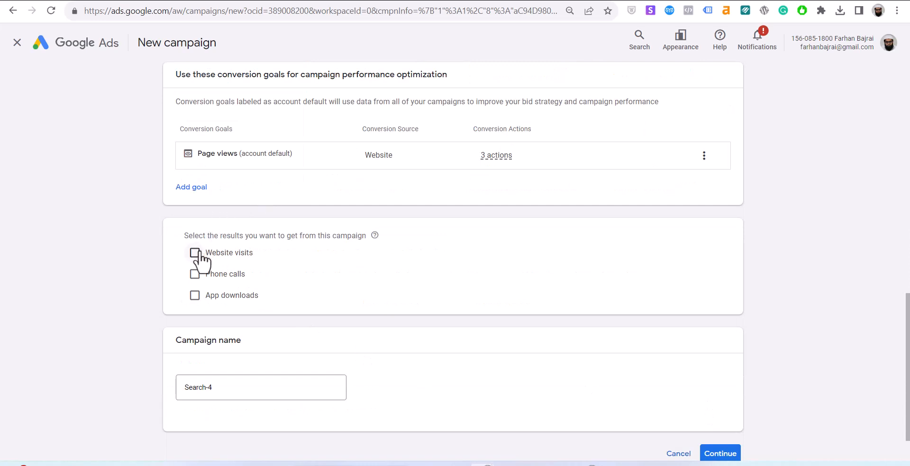
Tick Website visits and rename the campaign from Search-4 to 'Test 1'.
{"action": "left_click", "coordinate": [195, 252]}
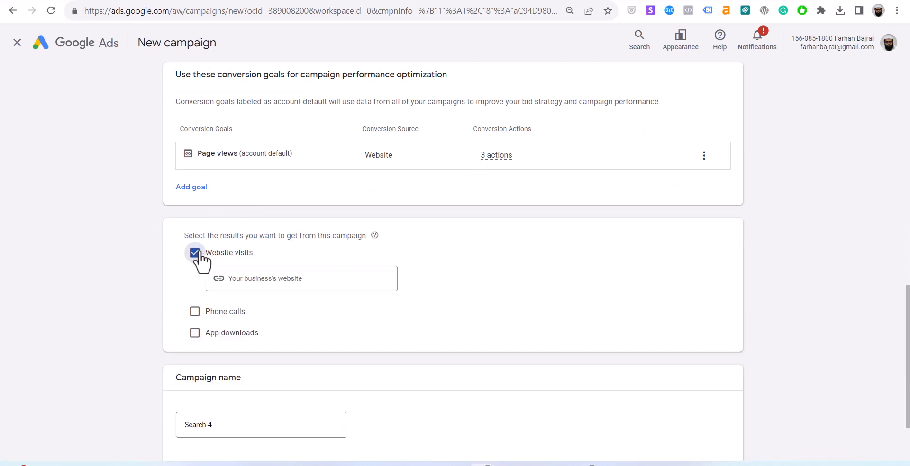
{"action": "left_click", "coordinate": [279, 279]}
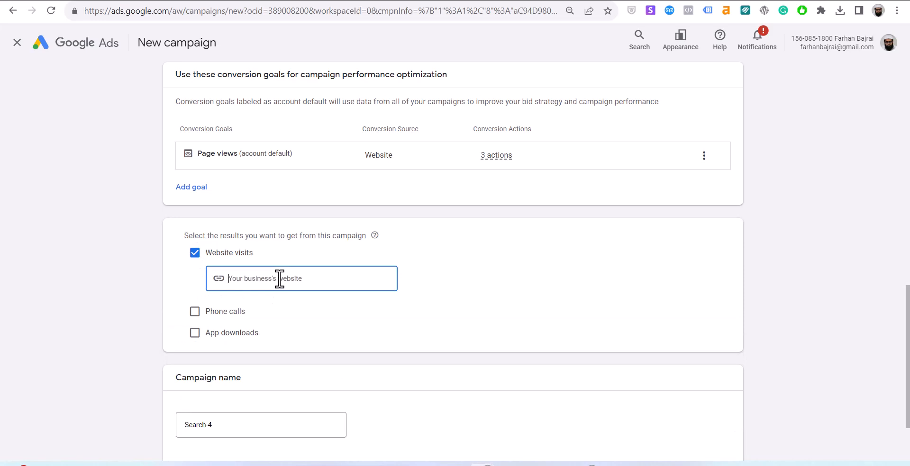
{"action": "scroll", "coordinate": [279, 278], "scroll_direction": "down", "scroll_amount": 2}
{"action": "left_click", "coordinate": [215, 328]}
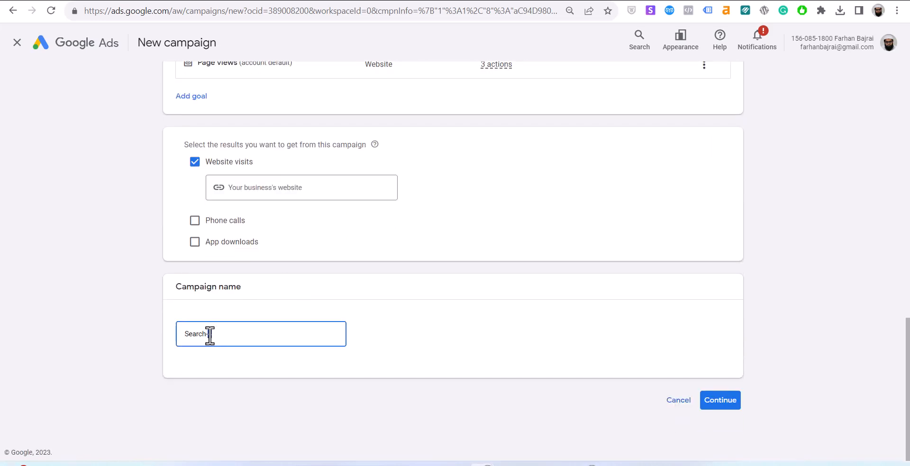
{"action": "triple_click", "coordinate": [210, 334]}
{"action": "type", "text": "Test 1"}
{"action": "left_click", "coordinate": [325, 188]}
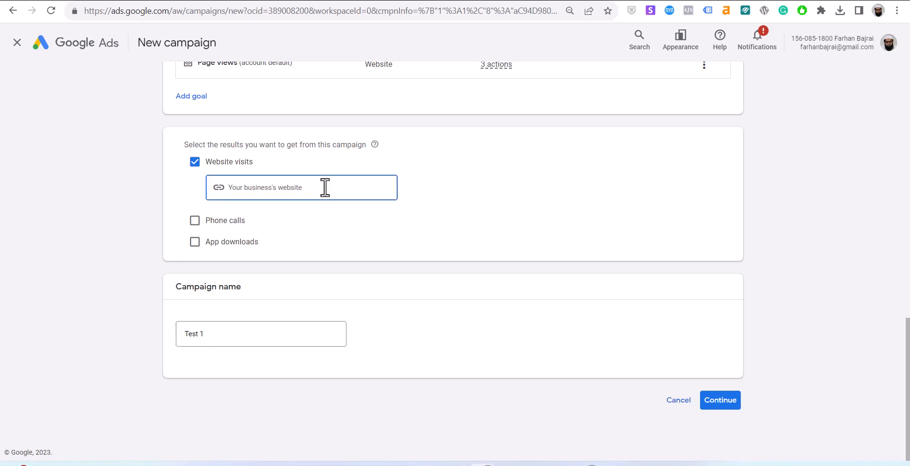
{"action": "type", "text": "bajraionline"}
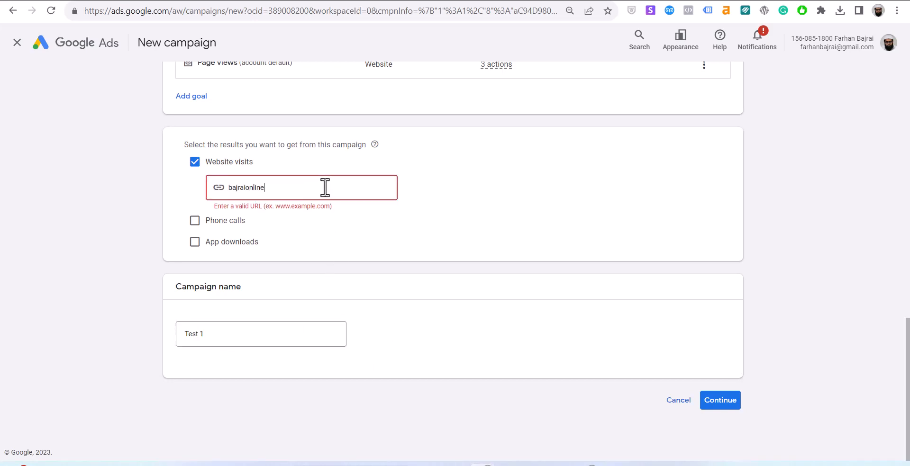
{"action": "key", "text": "ctrl+a"}
{"action": "type", "text": "www.baj"}
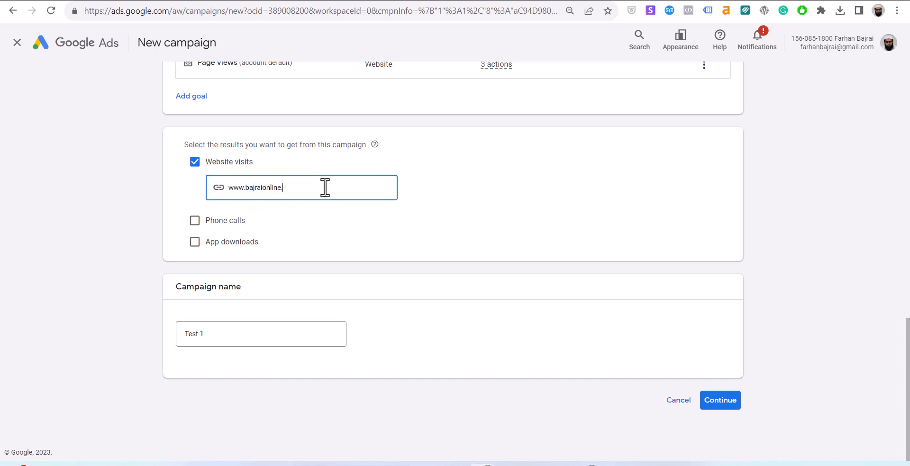
{"action": "left_click", "coordinate": [721, 408]}
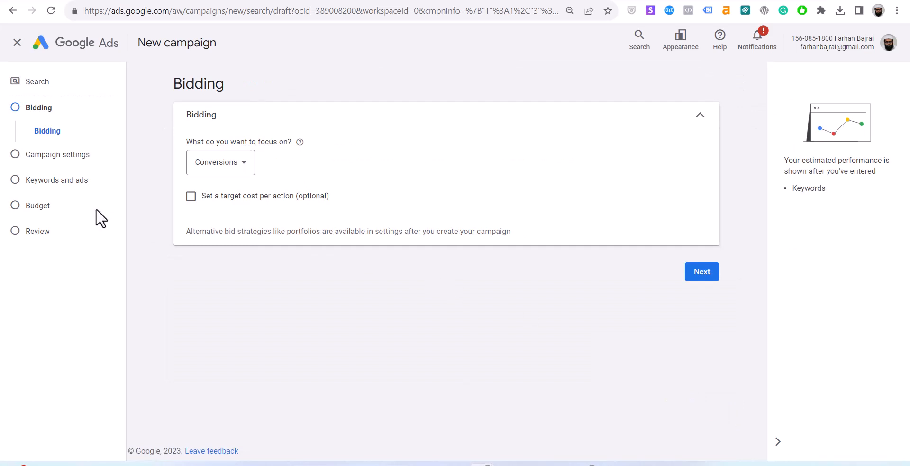
Keep the bidding focus on Conversions and continue to the campaign settings step.
{"action": "left_click", "coordinate": [246, 169]}
{"action": "left_click", "coordinate": [246, 169]}
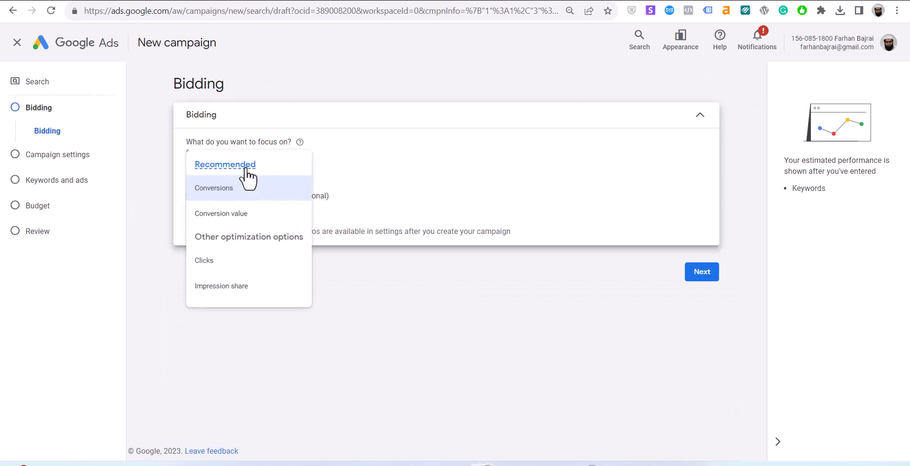
{"action": "left_click", "coordinate": [573, 294]}
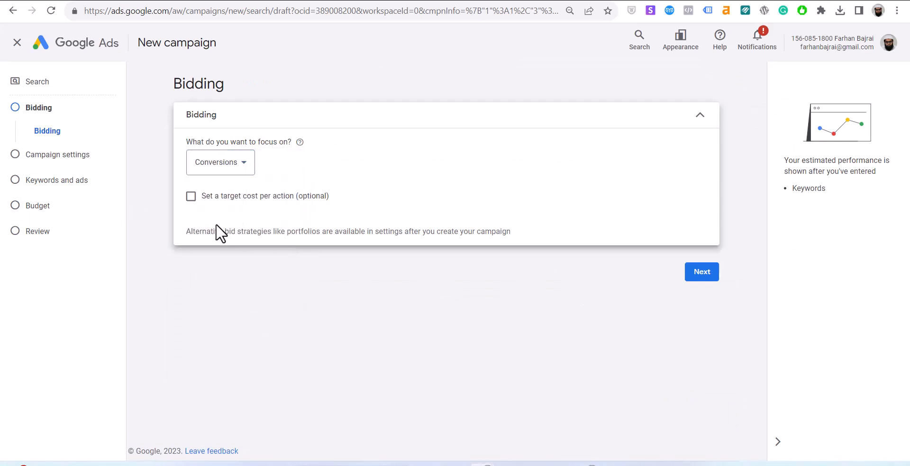
{"action": "left_click", "coordinate": [706, 280]}
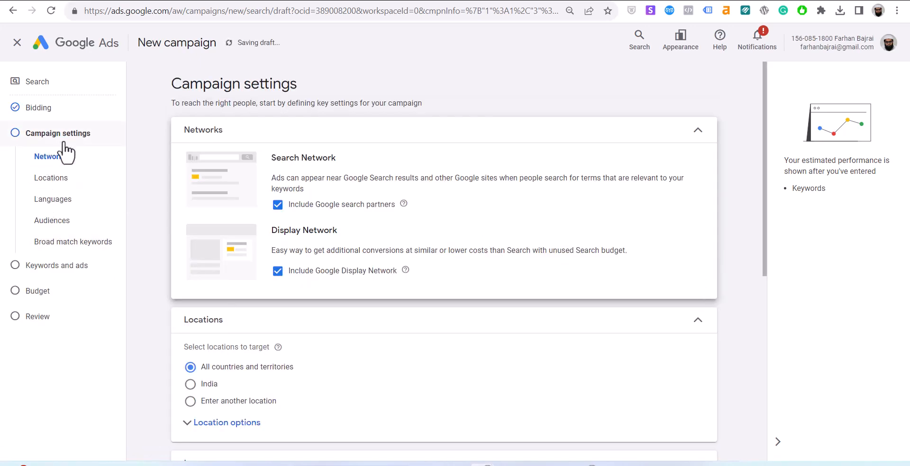
Exclude Google search partners and the Display Network, then go to the laptop-prices results tab.
{"action": "left_click", "coordinate": [278, 206]}
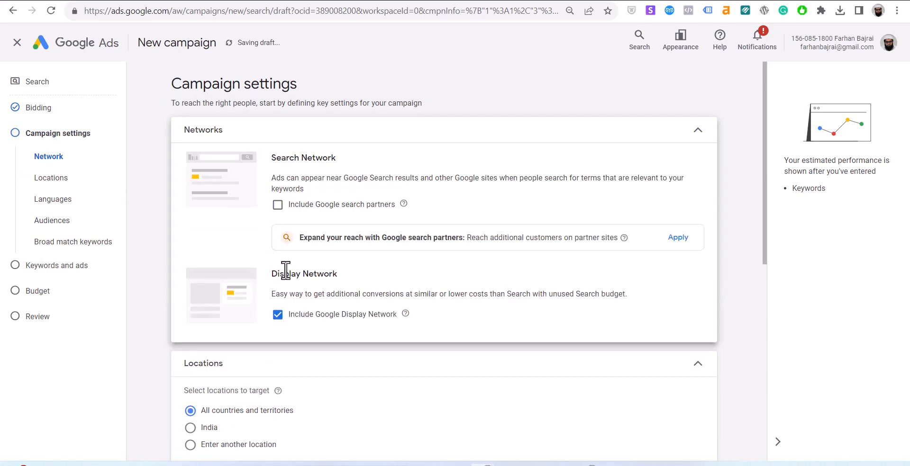
{"action": "left_click", "coordinate": [278, 316]}
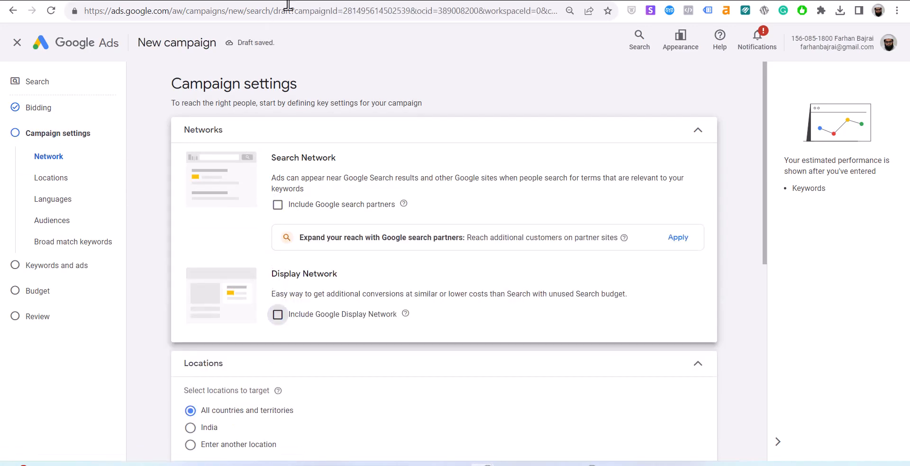
{"action": "left_click", "coordinate": [288, 1]}
{"action": "key", "text": "ctrl+Tab"}
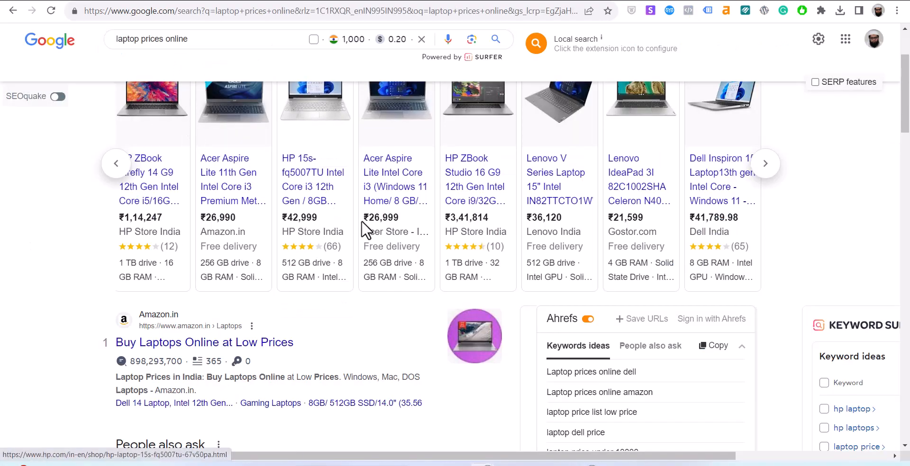
Scroll the bajraionline listings, open a marriage bureau post, then return to Google Ads campaign settings.
{"action": "key", "text": "ctrl+shift+Tab"}
{"action": "scroll", "coordinate": [459, 256], "scroll_direction": "down", "scroll_amount": 10}
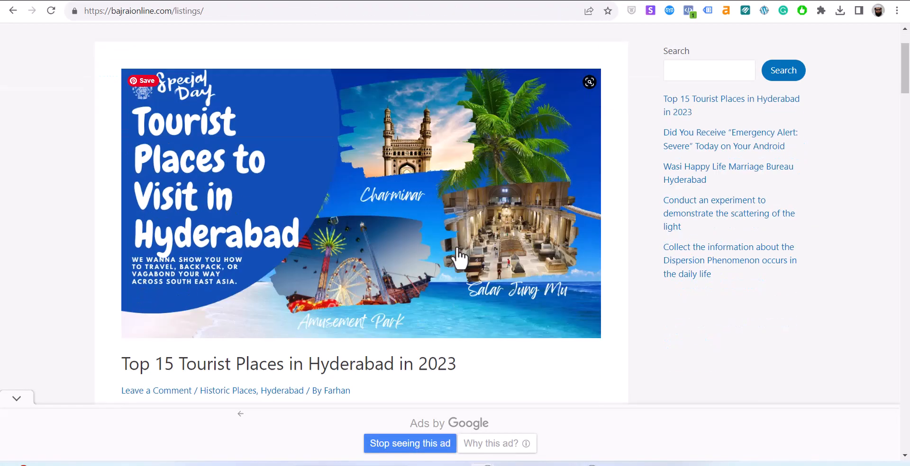
{"action": "scroll", "coordinate": [459, 256], "scroll_direction": "down", "scroll_amount": 5}
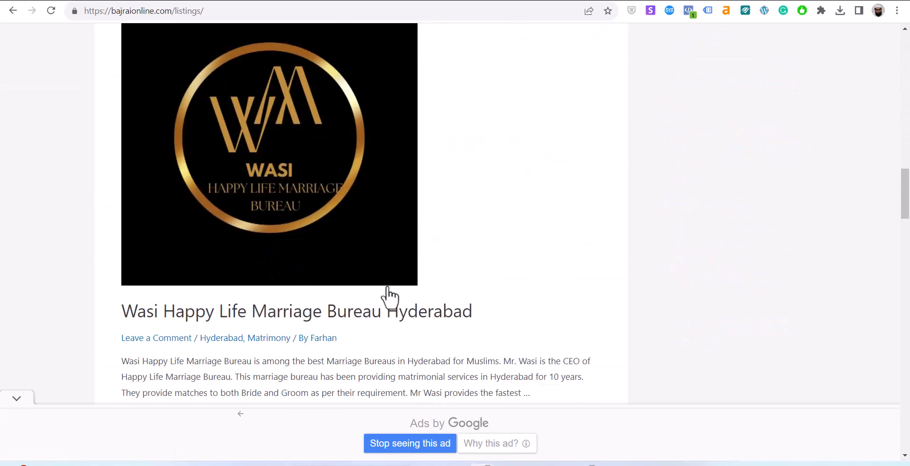
{"action": "left_click", "coordinate": [368, 314]}
{"action": "key", "text": "ctrl+Tab"}
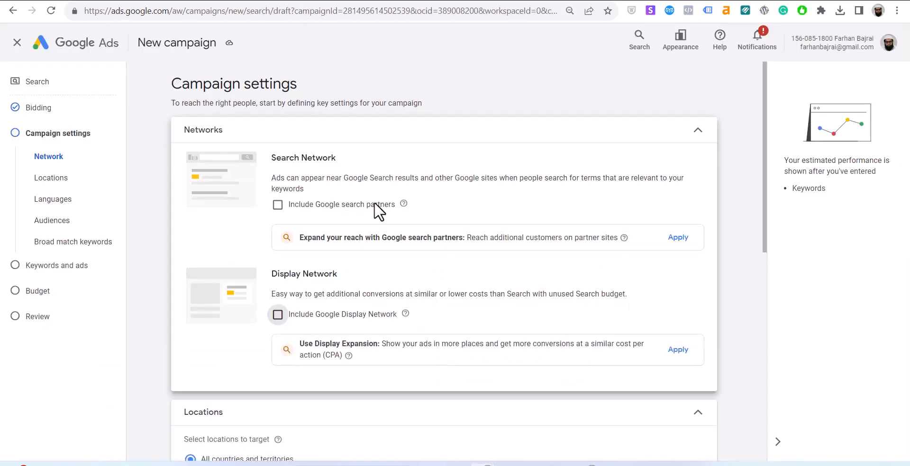
{"action": "key", "text": "ctrl+Tab"}
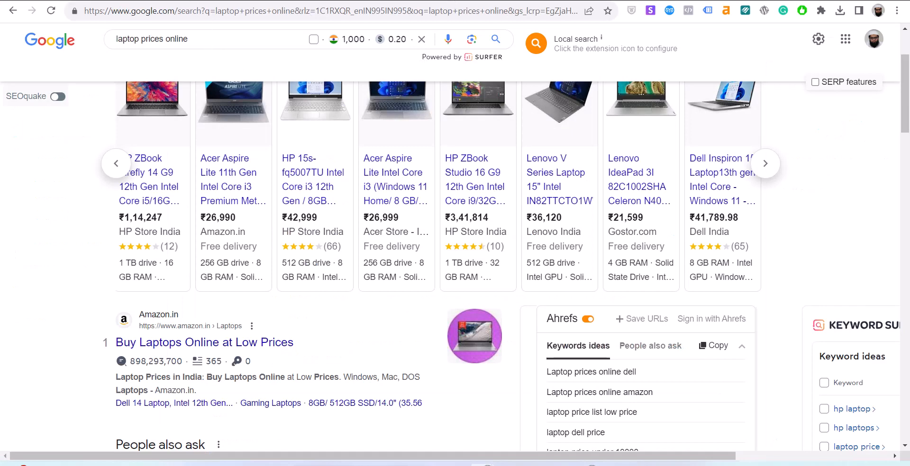
{"action": "key", "text": "ctrl+Tab"}
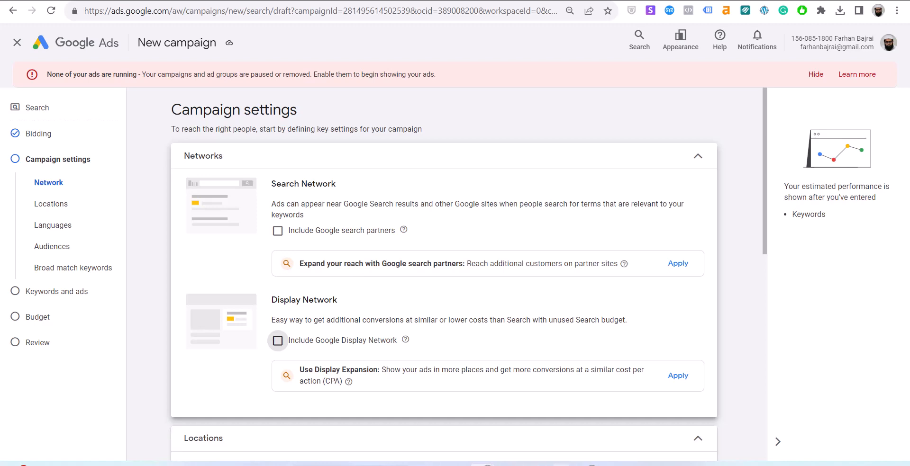
{"action": "mouse_move", "coordinate": [587, 464]}
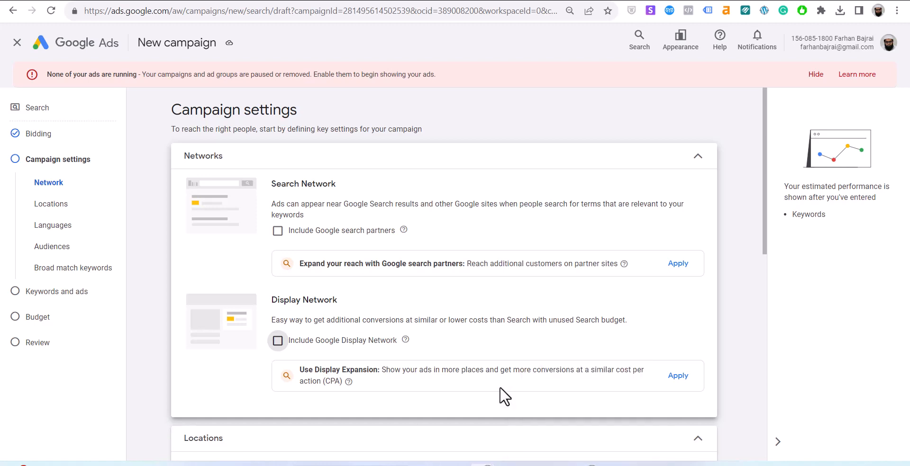
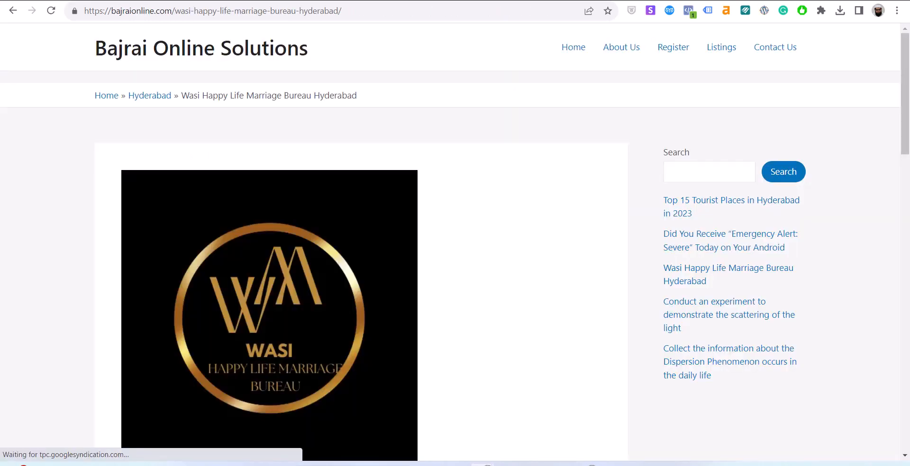
Skim the Wasi Happy Life Marriage Bureau post, then switch back to the Google Ads campaign draft.
{"action": "scroll", "coordinate": [442, 234], "scroll_direction": "down", "scroll_amount": 1}
{"action": "scroll", "coordinate": [442, 235], "scroll_direction": "down", "scroll_amount": 14}
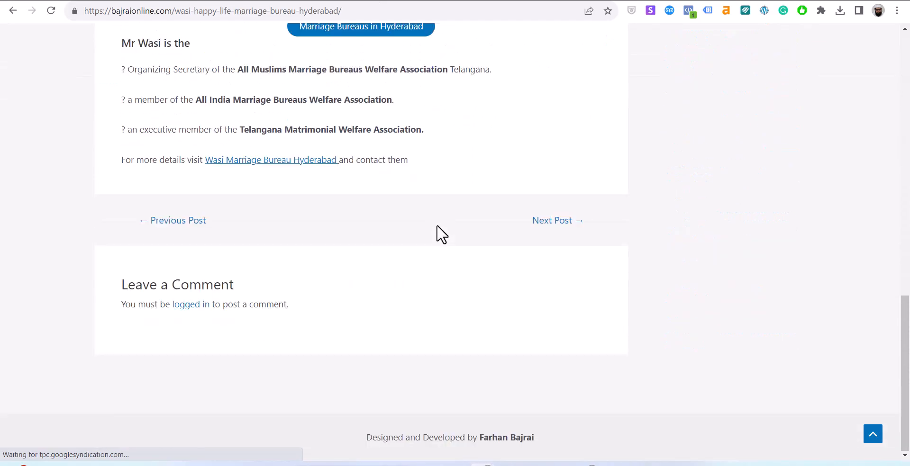
{"action": "scroll", "coordinate": [442, 235], "scroll_direction": "up", "scroll_amount": 15}
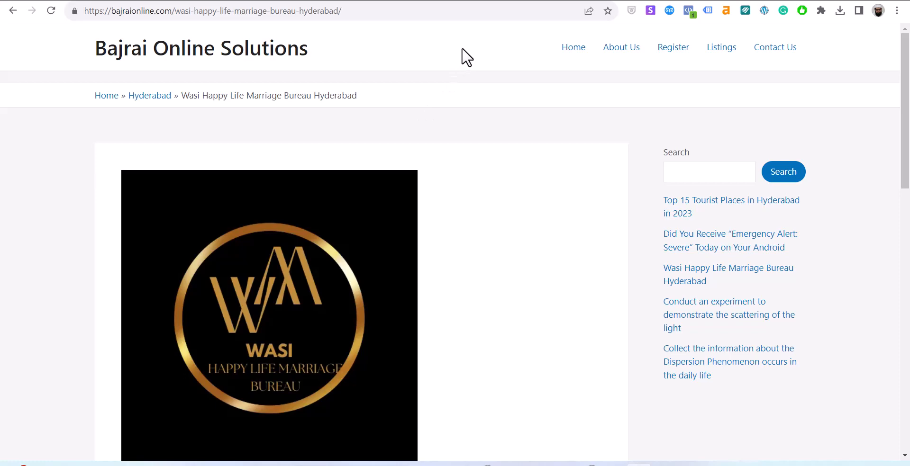
{"action": "scroll", "coordinate": [365, 230], "scroll_direction": "down", "scroll_amount": 15}
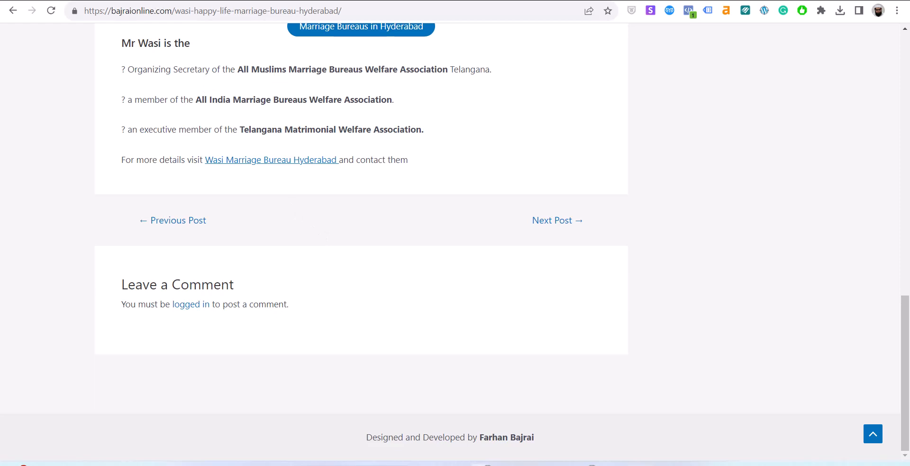
{"action": "left_click", "coordinate": [159, 1]}
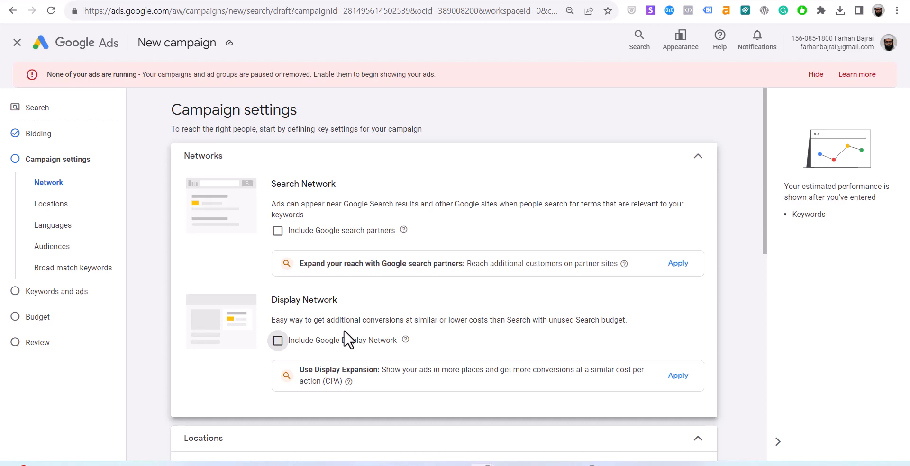
Target the campaign at Hyderabad, Telangana, India as a custom location.
{"action": "scroll", "coordinate": [346, 339], "scroll_direction": "down", "scroll_amount": 4}
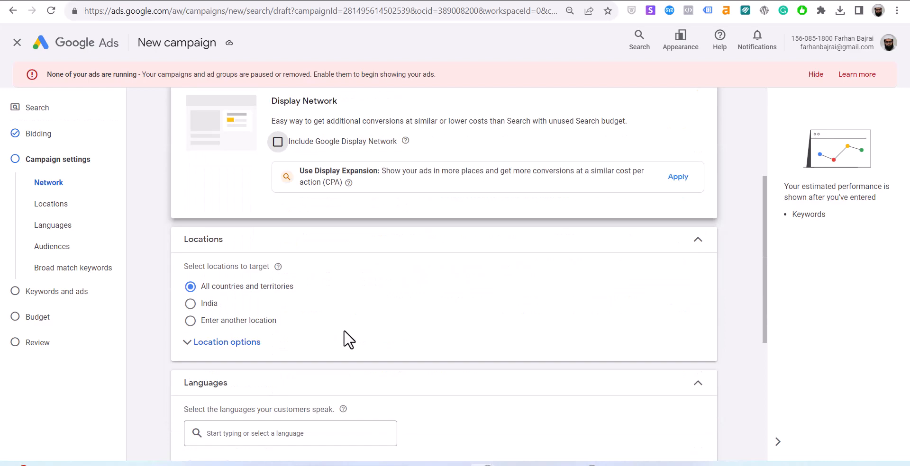
{"action": "left_click", "coordinate": [210, 324]}
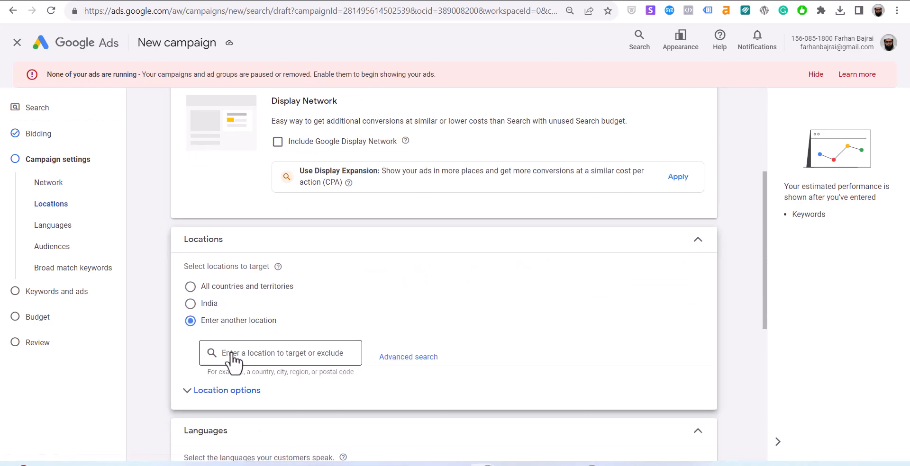
{"action": "type", "text": "h"}
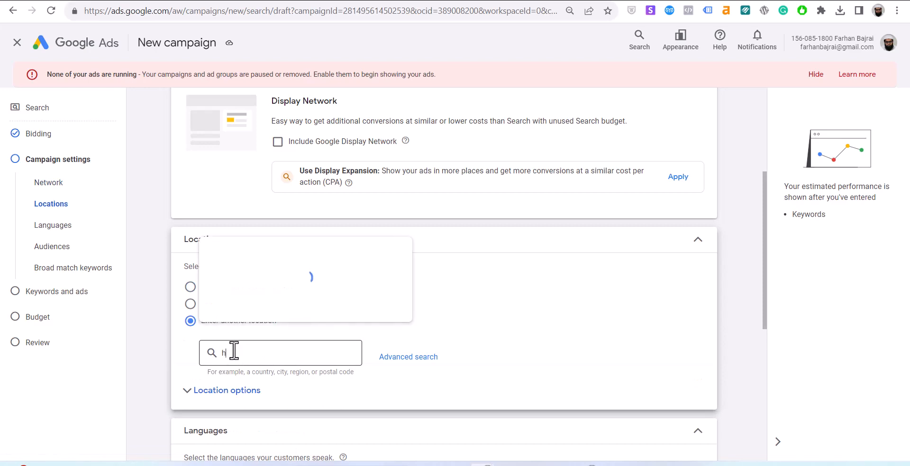
{"action": "type", "text": "yderabad"}
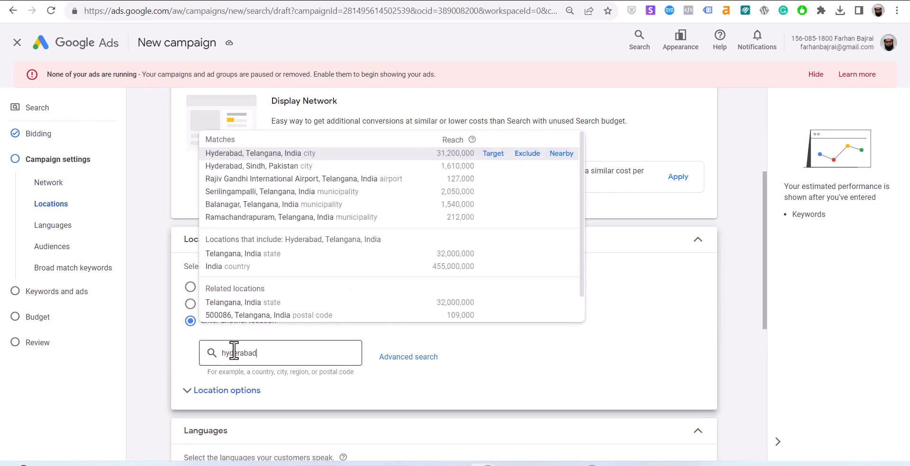
{"action": "left_click", "coordinate": [493, 153]}
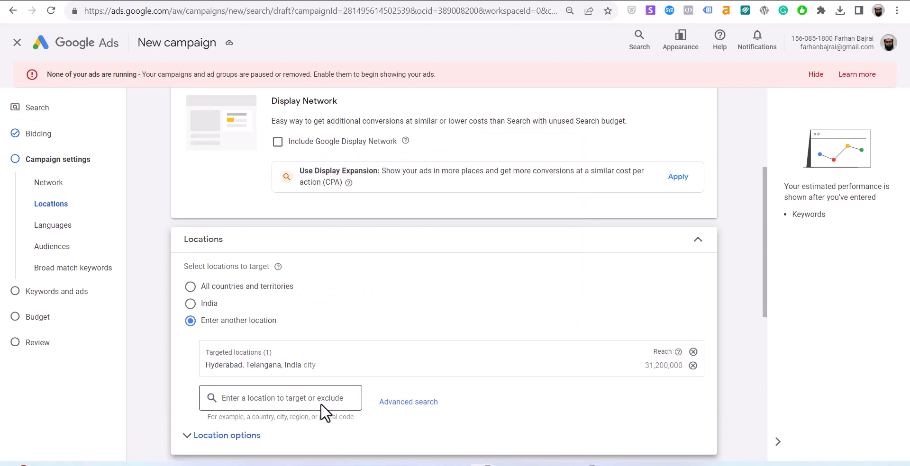
Set the location option to Presence, reaching only people in or regularly in Hyderabad.
{"action": "scroll", "coordinate": [320, 407], "scroll_direction": "down", "scroll_amount": 4}
{"action": "left_click", "coordinate": [249, 237]}
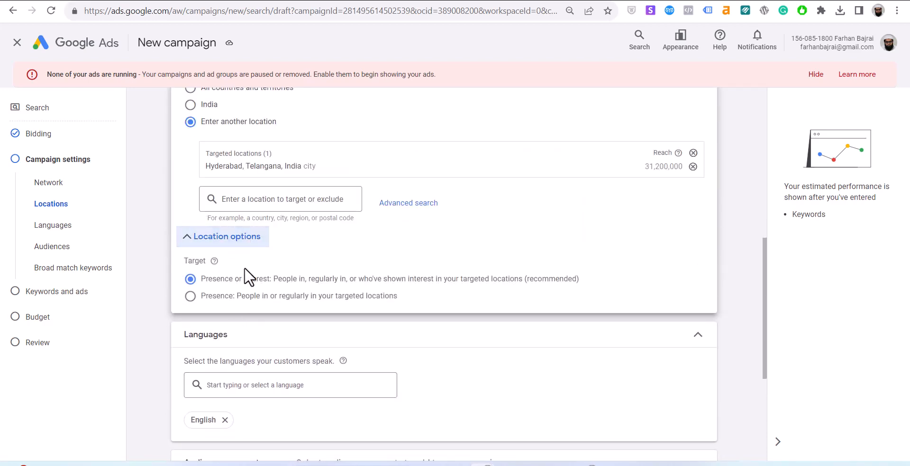
{"action": "left_click", "coordinate": [210, 298]}
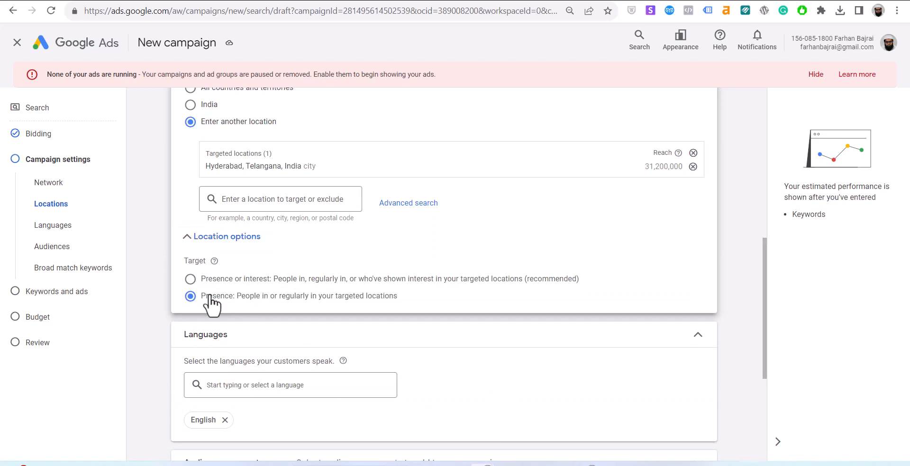
{"action": "left_click", "coordinate": [231, 237]}
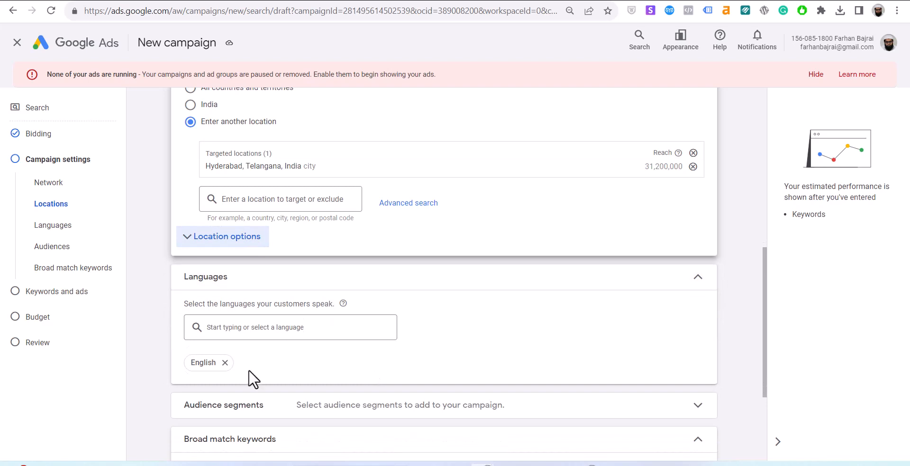
{"action": "left_click", "coordinate": [227, 239]}
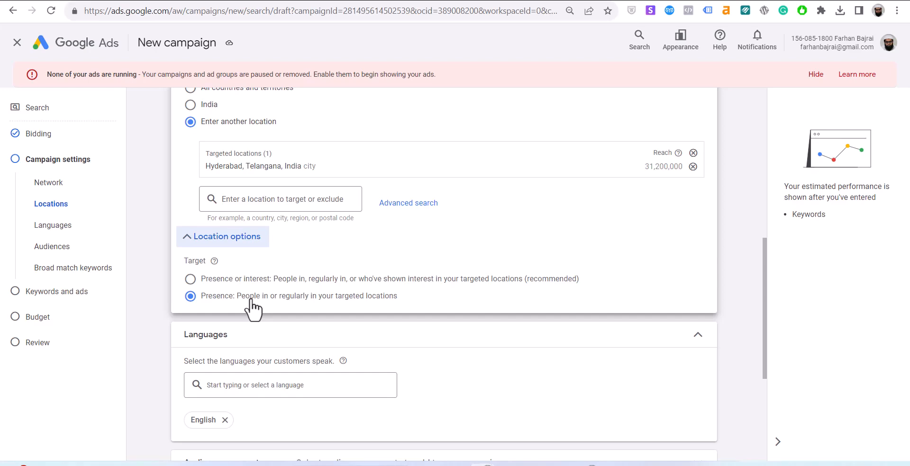
Add Hindi and Urdu as campaign languages alongside English.
{"action": "scroll", "coordinate": [254, 310], "scroll_direction": "down", "scroll_amount": 3}
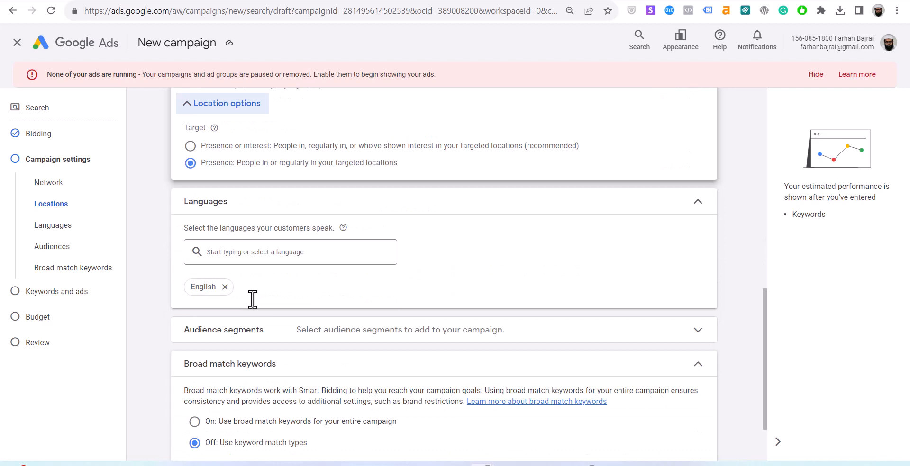
{"action": "left_click", "coordinate": [262, 256]}
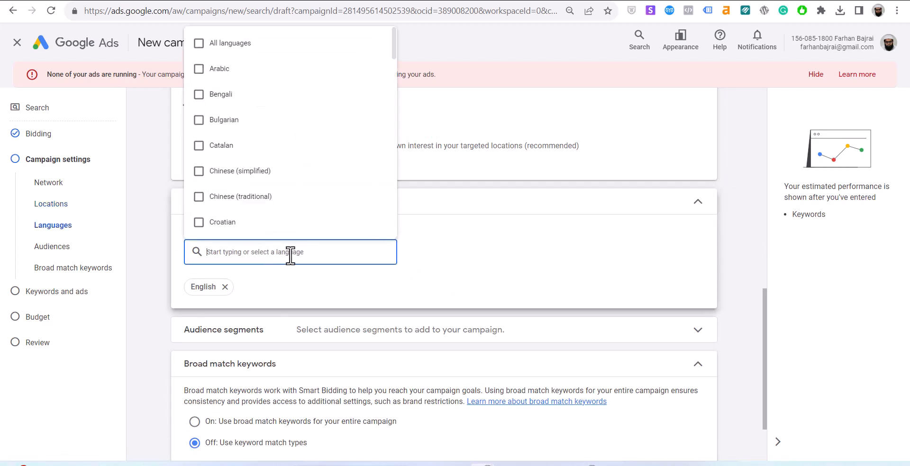
{"action": "type", "text": "hin"}
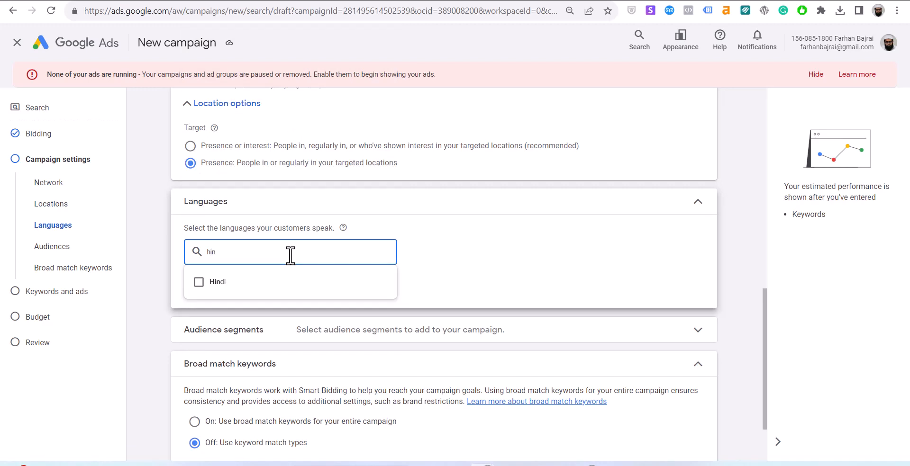
{"action": "left_click", "coordinate": [215, 283]}
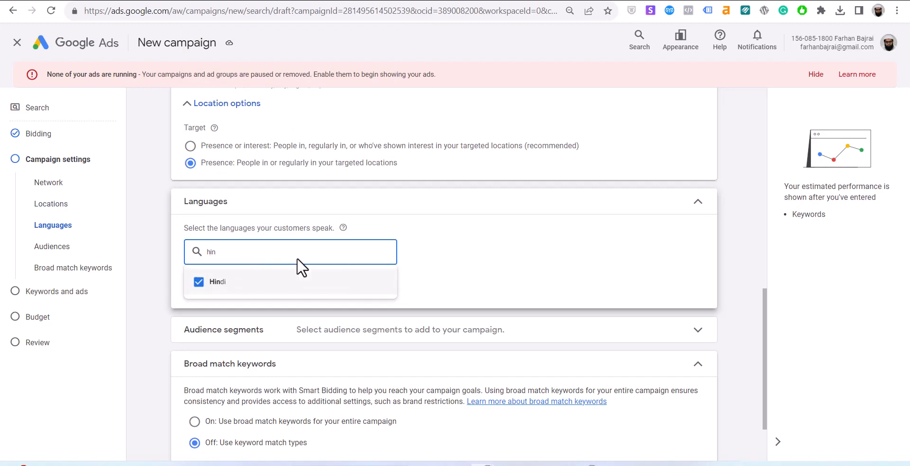
{"action": "key", "text": "ctrl+a"}
{"action": "type", "text": "urdu"}
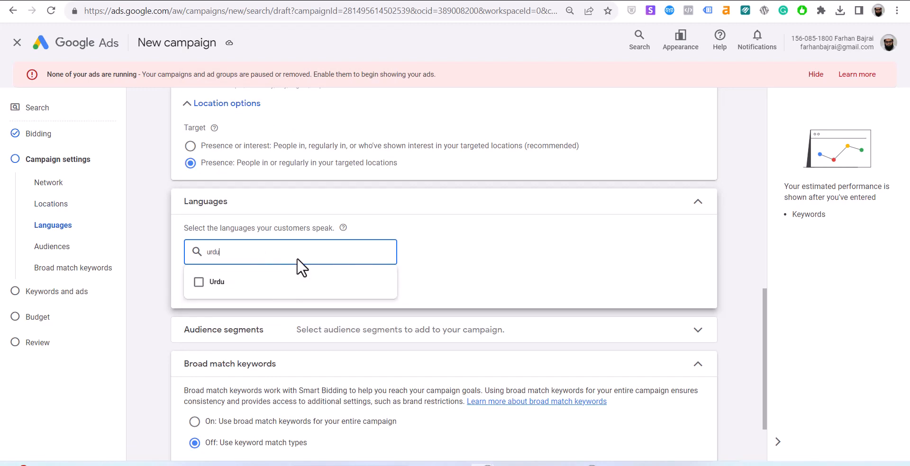
{"action": "left_click", "coordinate": [214, 284]}
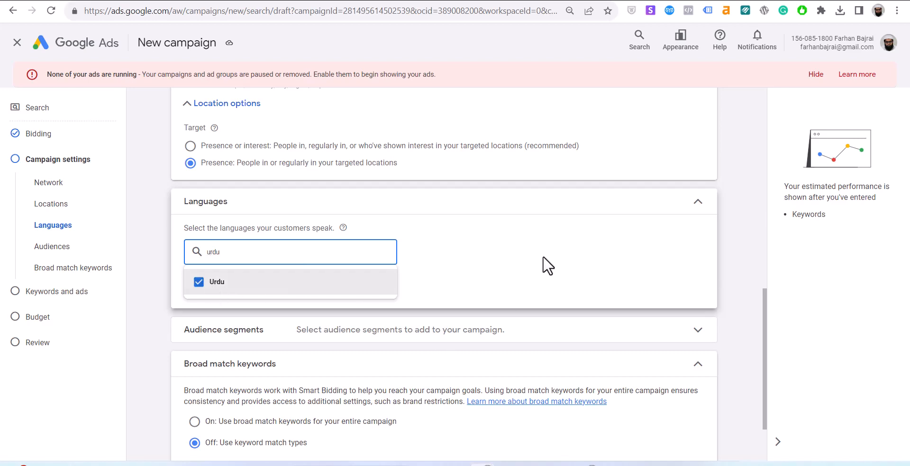
{"action": "left_click", "coordinate": [584, 304]}
Review audience segments, ad schedule and additional settings, then proceed to Keywords and ads.
{"action": "scroll", "coordinate": [414, 422], "scroll_direction": "down", "scroll_amount": 2}
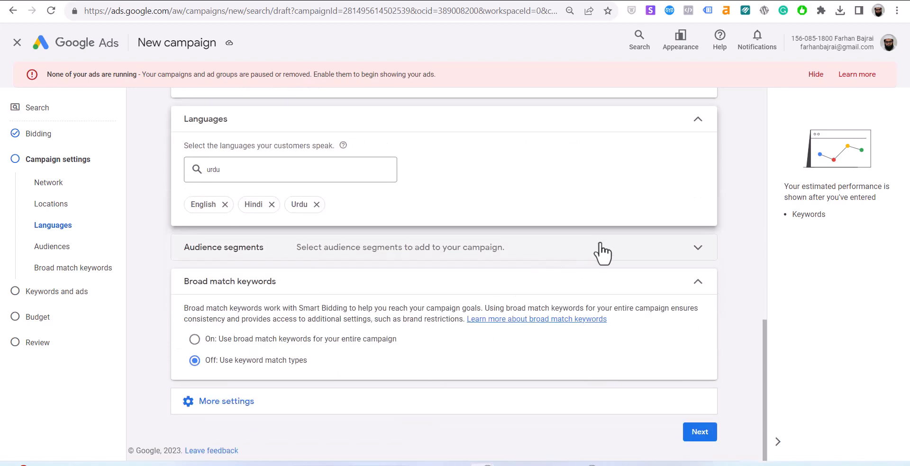
{"action": "left_click", "coordinate": [612, 256]}
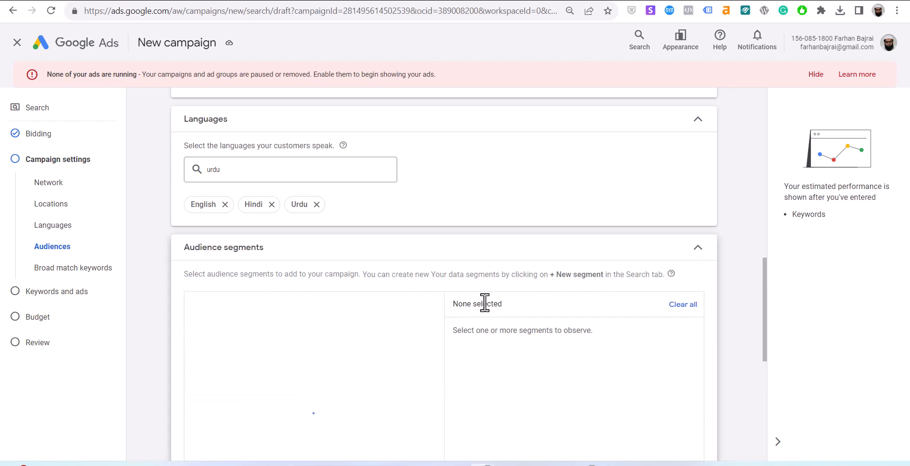
{"action": "scroll", "coordinate": [487, 306], "scroll_direction": "down", "scroll_amount": 4}
{"action": "scroll", "coordinate": [487, 310], "scroll_direction": "down", "scroll_amount": 2}
{"action": "scroll", "coordinate": [487, 310], "scroll_direction": "down", "scroll_amount": 2}
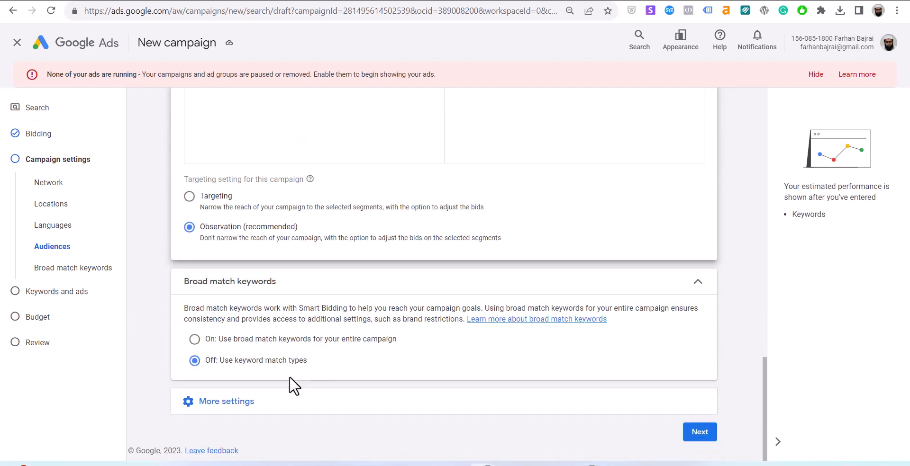
{"action": "left_click", "coordinate": [266, 415]}
{"action": "scroll", "coordinate": [332, 402], "scroll_direction": "down", "scroll_amount": 3}
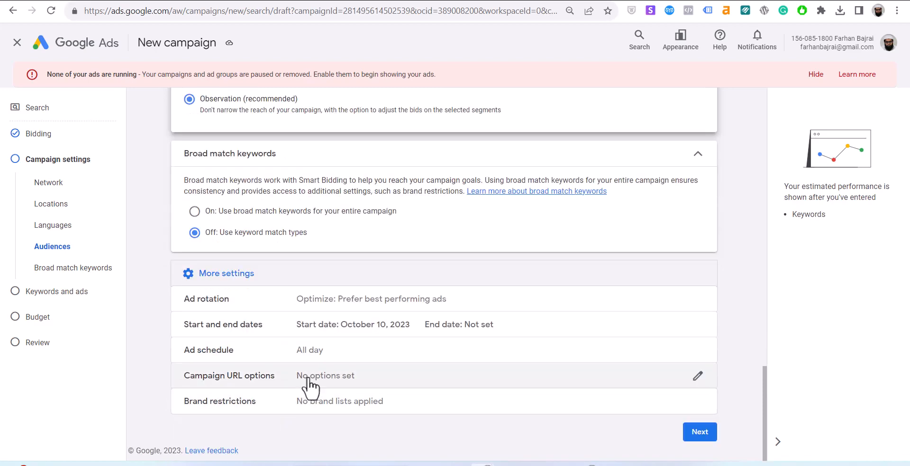
{"action": "left_click", "coordinate": [326, 359]}
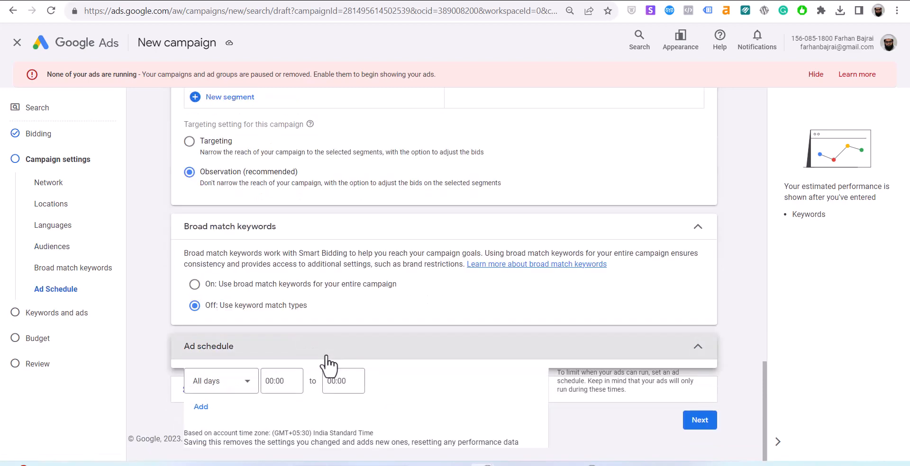
{"action": "scroll", "coordinate": [219, 412], "scroll_direction": "down", "scroll_amount": 2}
{"action": "left_click", "coordinate": [216, 403]}
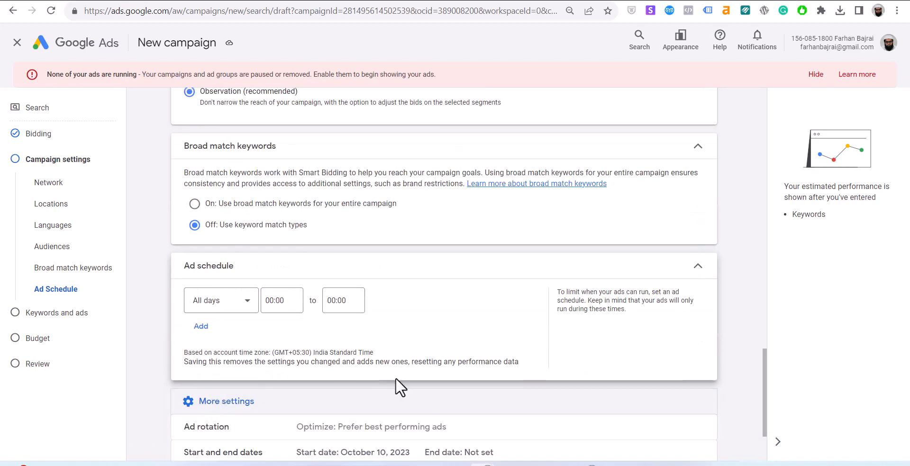
{"action": "scroll", "coordinate": [395, 381], "scroll_direction": "down", "scroll_amount": 2}
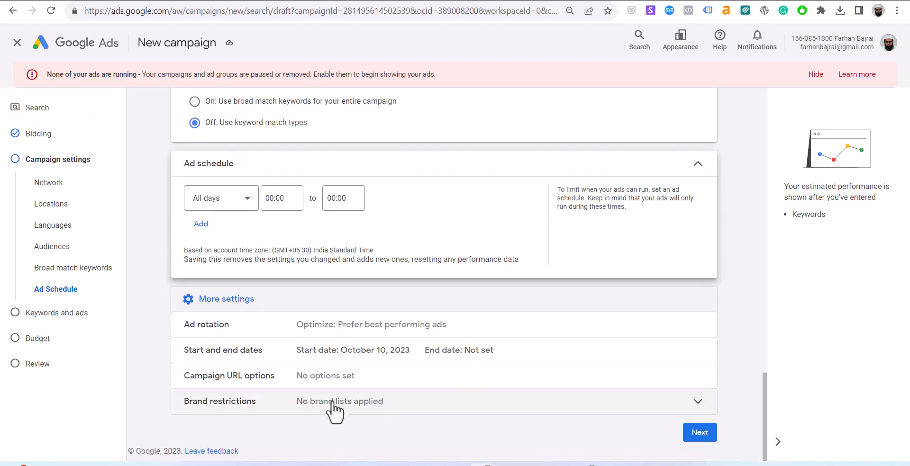
{"action": "left_click", "coordinate": [689, 433]}
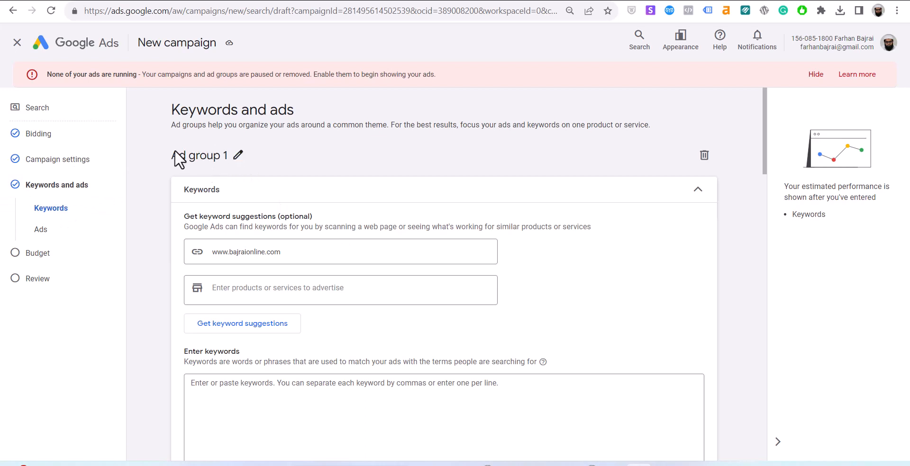
{"action": "left_click", "coordinate": [238, 155]}
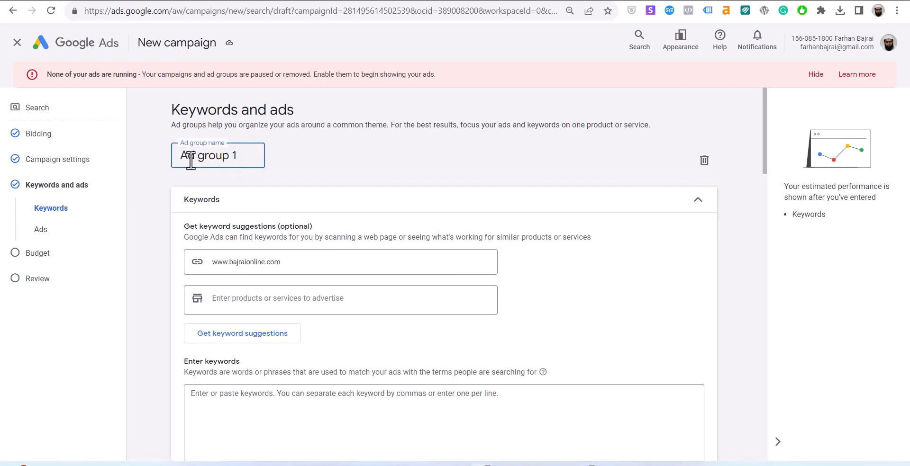
{"action": "left_click", "coordinate": [347, 171]}
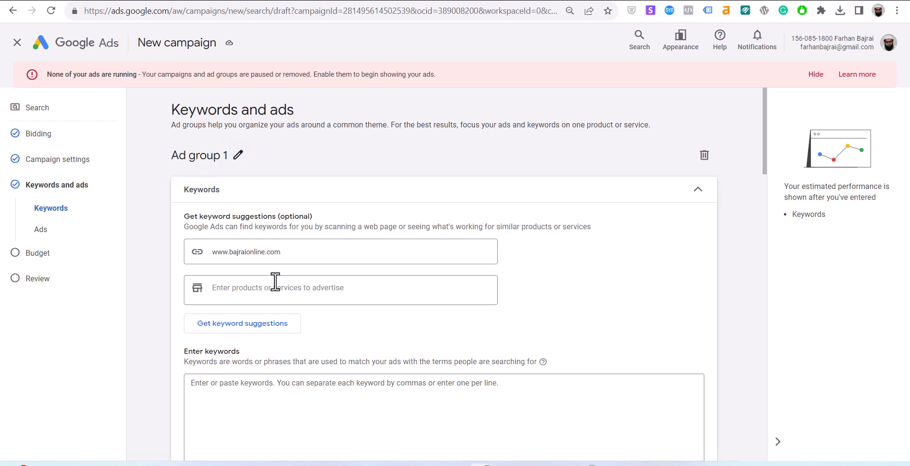
{"action": "scroll", "coordinate": [280, 278], "scroll_direction": "down", "scroll_amount": 6}
{"action": "scroll", "coordinate": [298, 277], "scroll_direction": "down", "scroll_amount": 6}
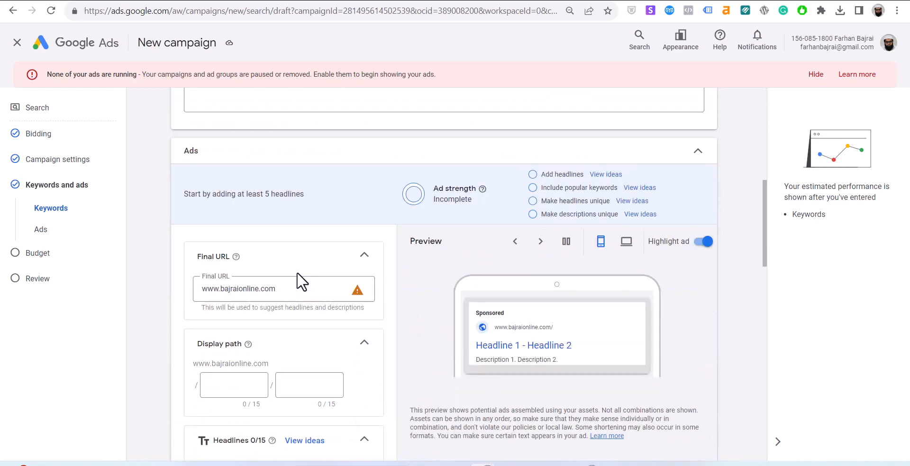
{"action": "scroll", "coordinate": [301, 280], "scroll_direction": "up", "scroll_amount": 10}
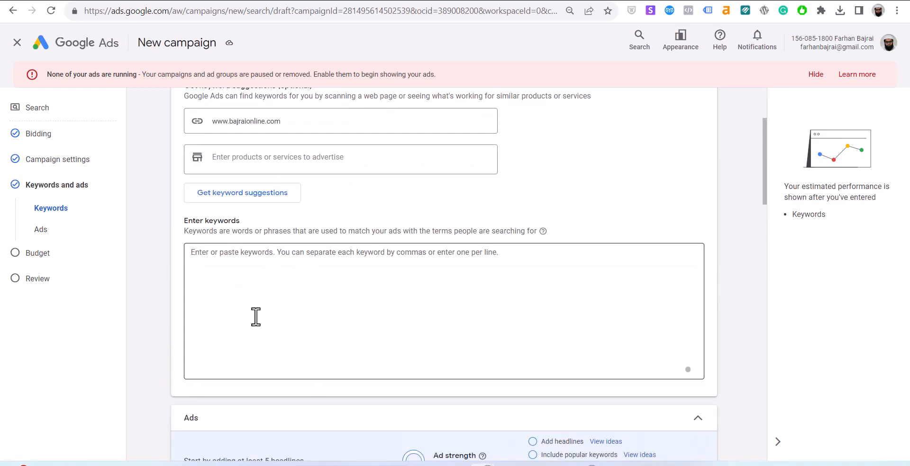
{"action": "left_click", "coordinate": [259, 284]}
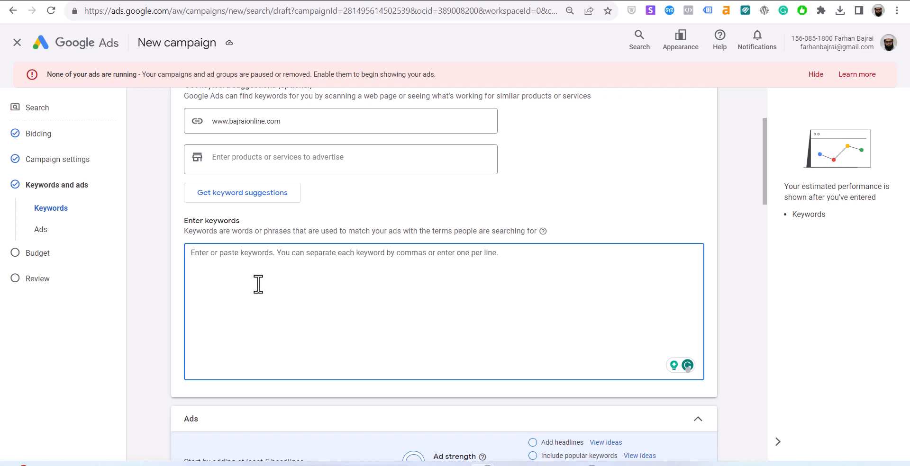
Enter four comma-separated keywords for Ad group 1, from 'digital marketing course' to 'Live Digital Marketing classes'.
{"action": "type", "text": "d"}
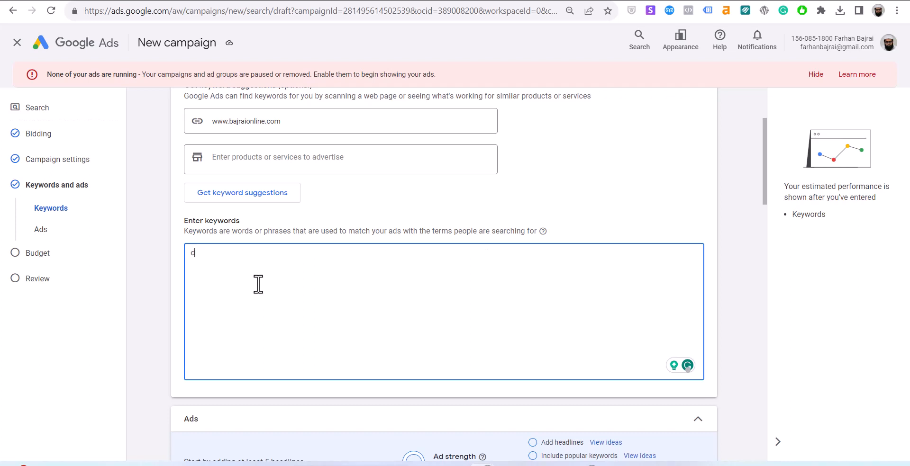
{"action": "type", "text": "igital marketing course"}
{"action": "key", "text": "Return"}
{"action": "type", "text": "on"}
{"action": "key", "text": "BackSpace"}
{"action": "key", "text": "BackSpace"}
{"action": "key", "text": "BackSpace"}
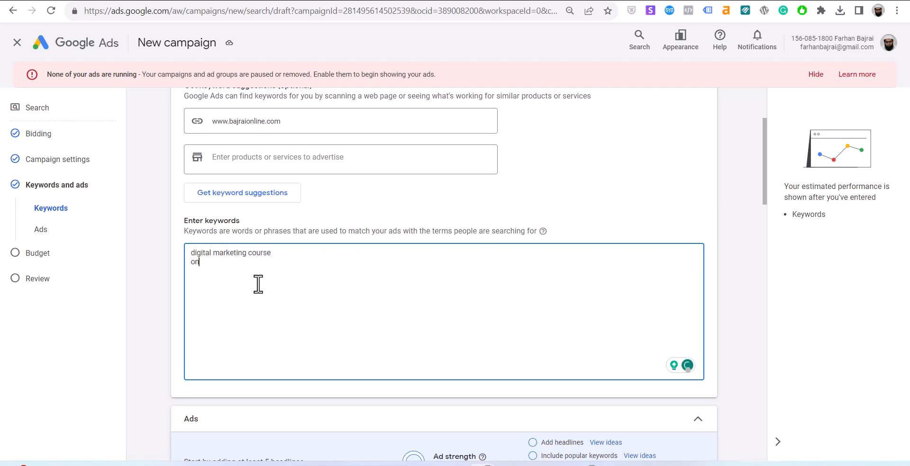
{"action": "type", "text": ", online digital marketing course, online marketing course,"}
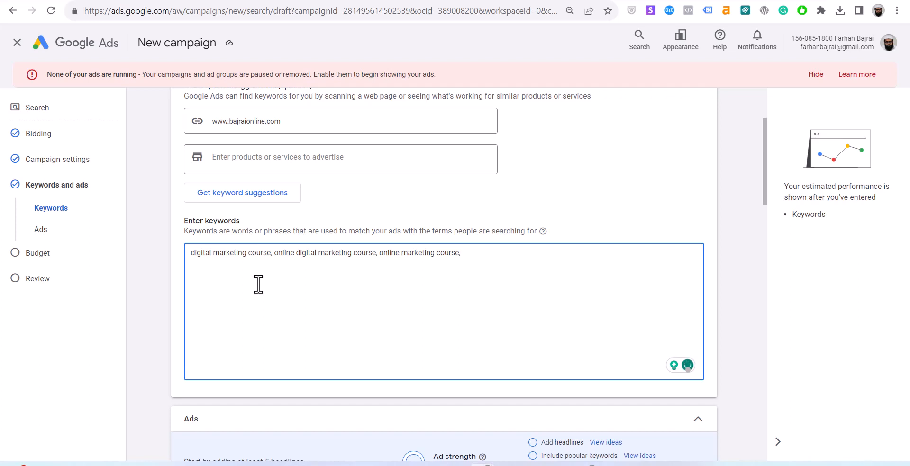
{"action": "key", "text": "BackSpace"}
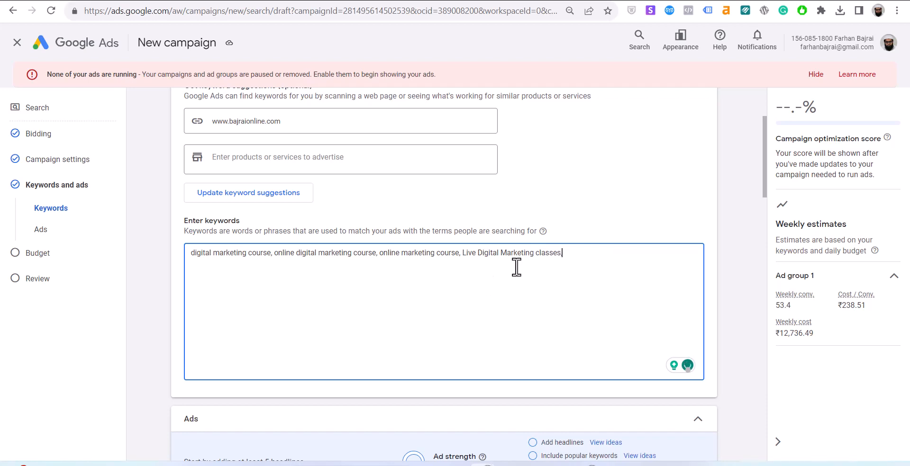
{"action": "scroll", "coordinate": [530, 263], "scroll_direction": "down", "scroll_amount": 2}
{"action": "type", "text": ","}
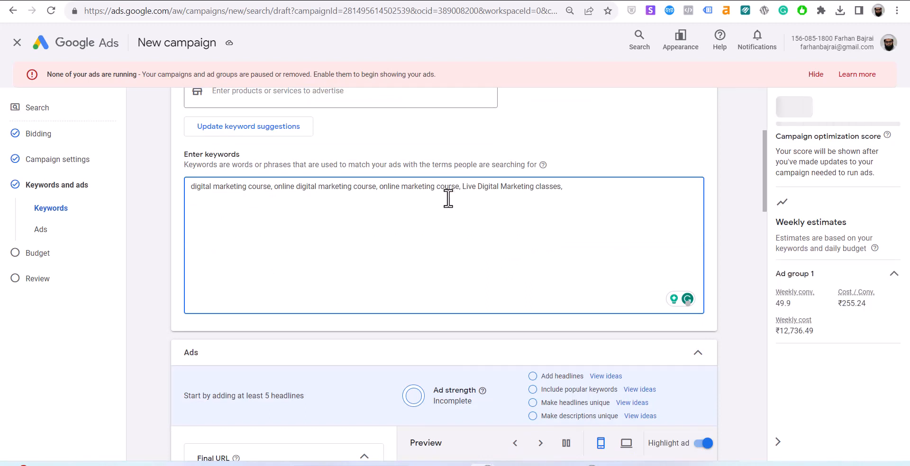
{"action": "scroll", "coordinate": [404, 268], "scroll_direction": "down", "scroll_amount": 3}
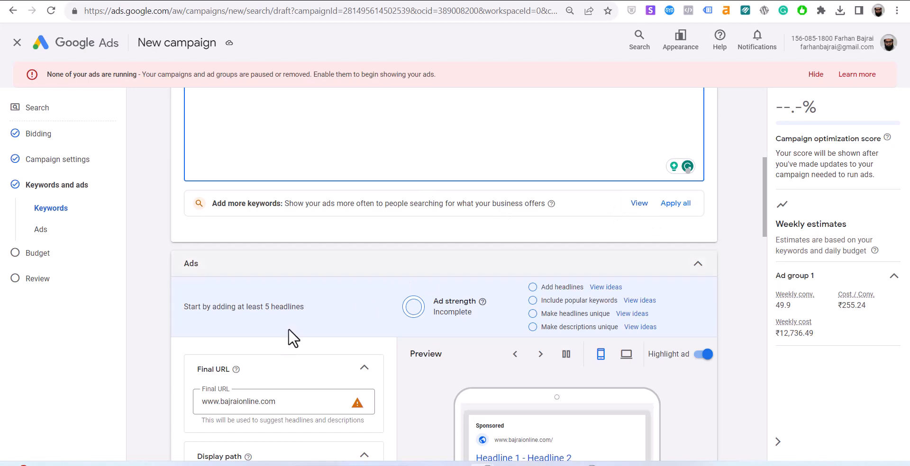
Replace the ad's bajraionline final URL with the personal website's /contact page address.
{"action": "scroll", "coordinate": [293, 338], "scroll_direction": "down", "scroll_amount": 4}
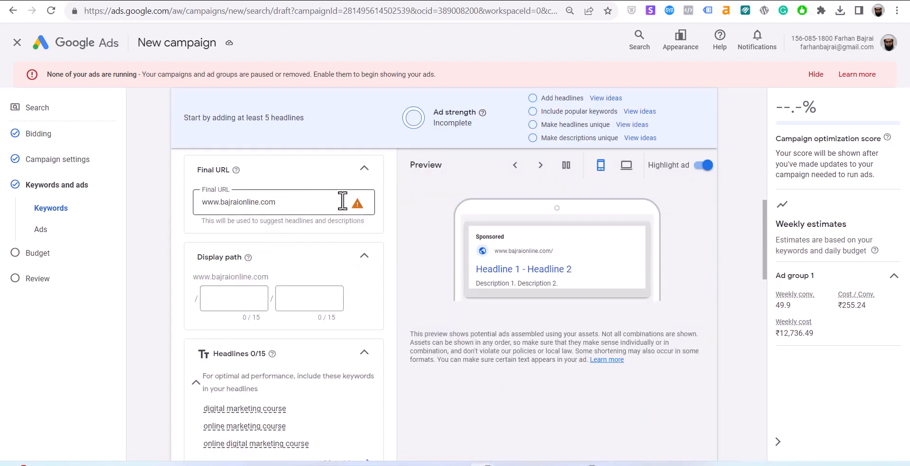
{"action": "left_click", "coordinate": [233, 210]}
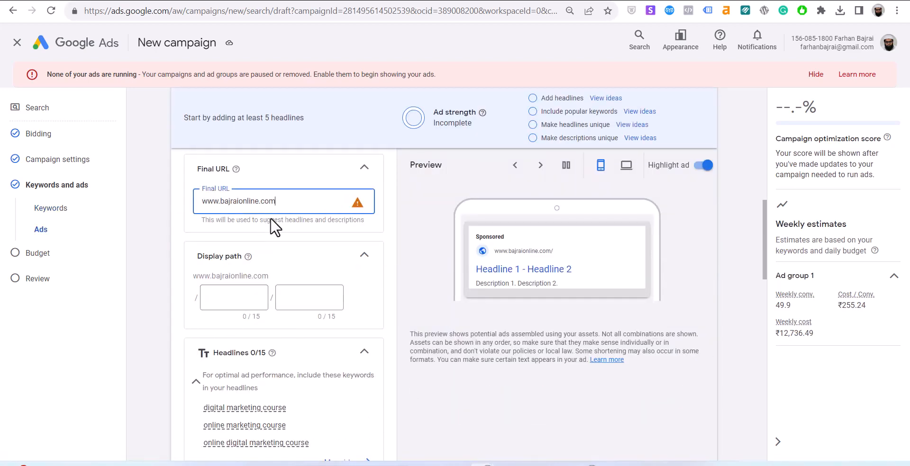
{"action": "triple_click", "coordinate": [274, 201]}
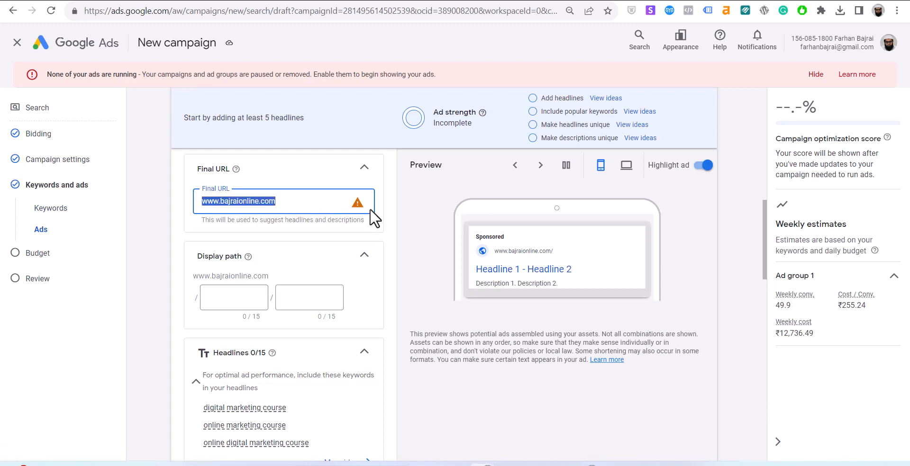
{"action": "type", "text": "farhan"}
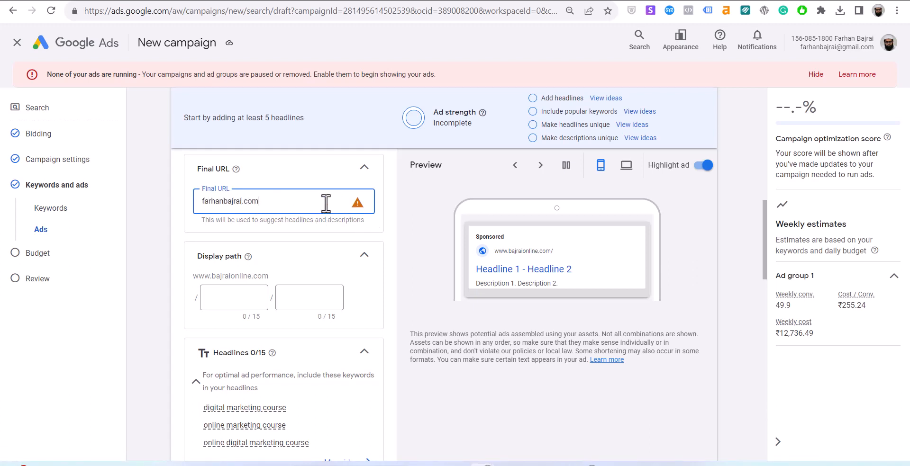
{"action": "type", "text": "bajrai.com/"}
{"action": "key", "text": "BackSpace"}
{"action": "type", "text": "www."}
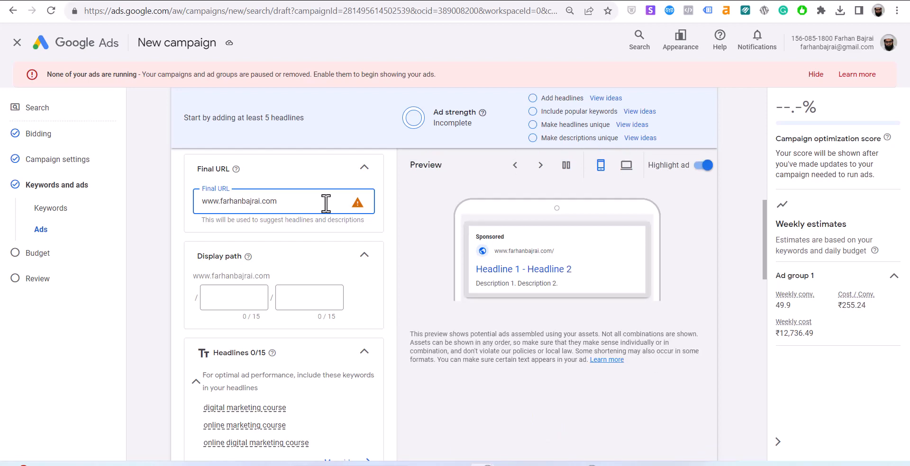
{"action": "left_click", "coordinate": [242, 295]}
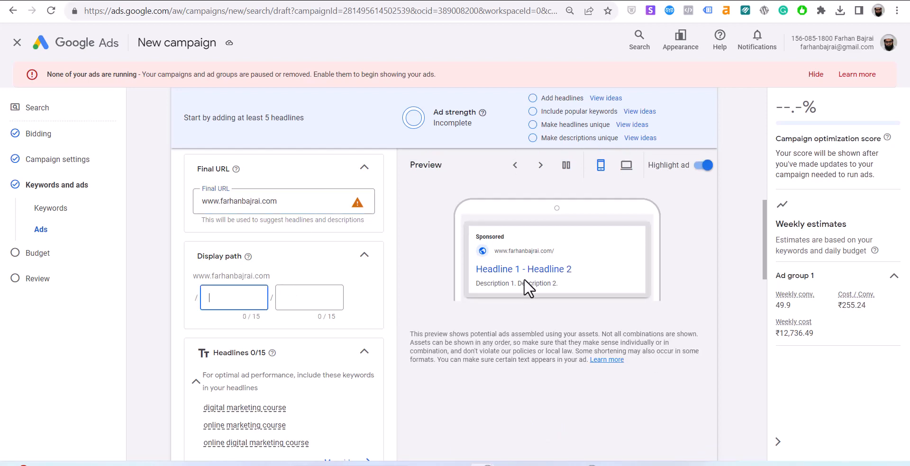
{"action": "left_click", "coordinate": [291, 204]}
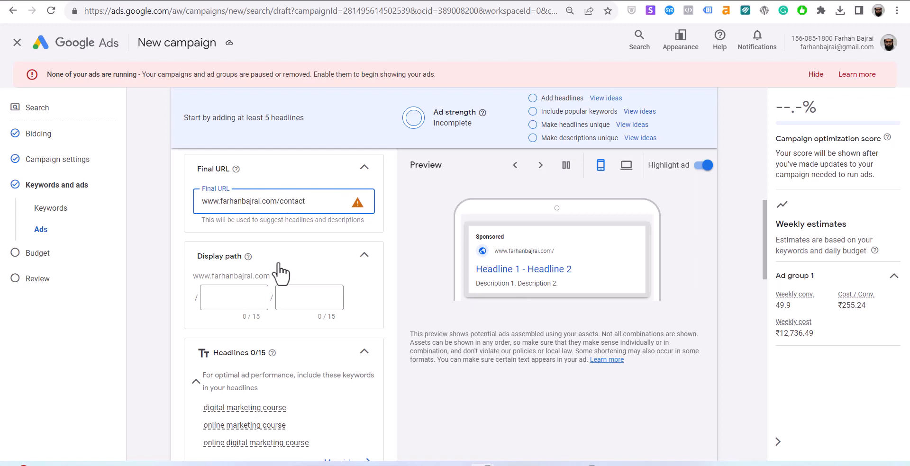
{"action": "left_click", "coordinate": [240, 297]}
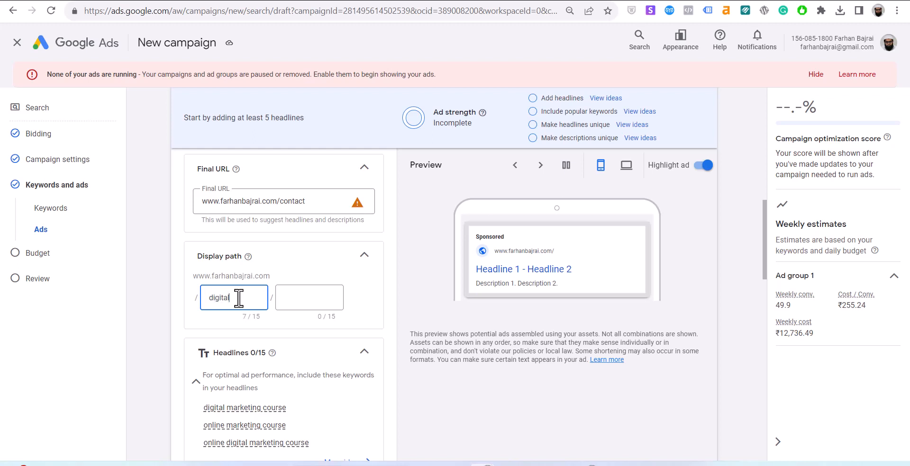
Set the display path to /digital/marketingcourse, trimming the second part to 15 characters.
{"action": "type", "text": "digital_m"}
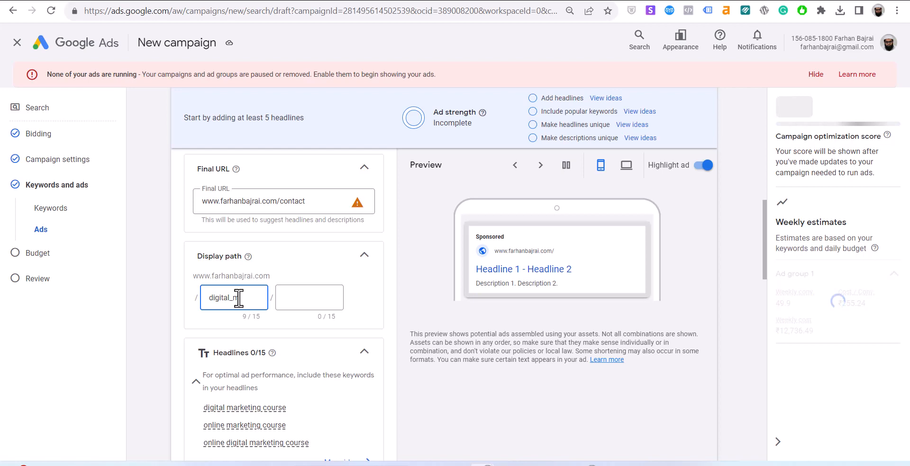
{"action": "type", "text": "arketing"}
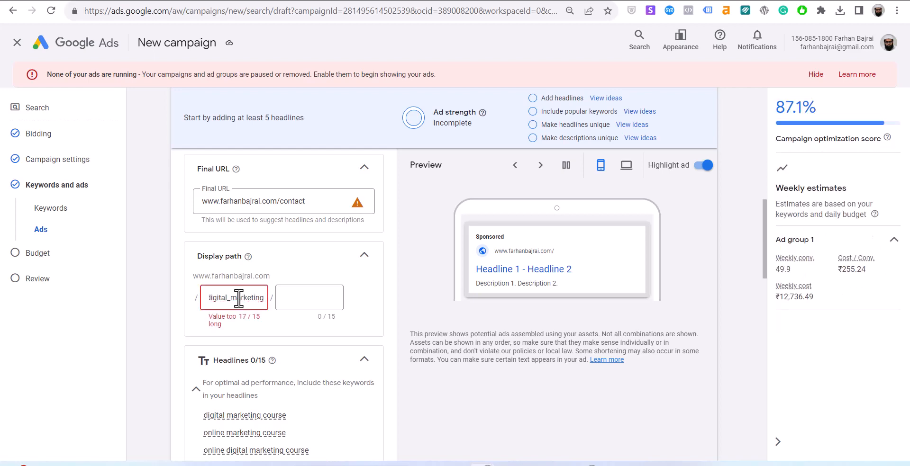
{"action": "double_click", "coordinate": [239, 298]}
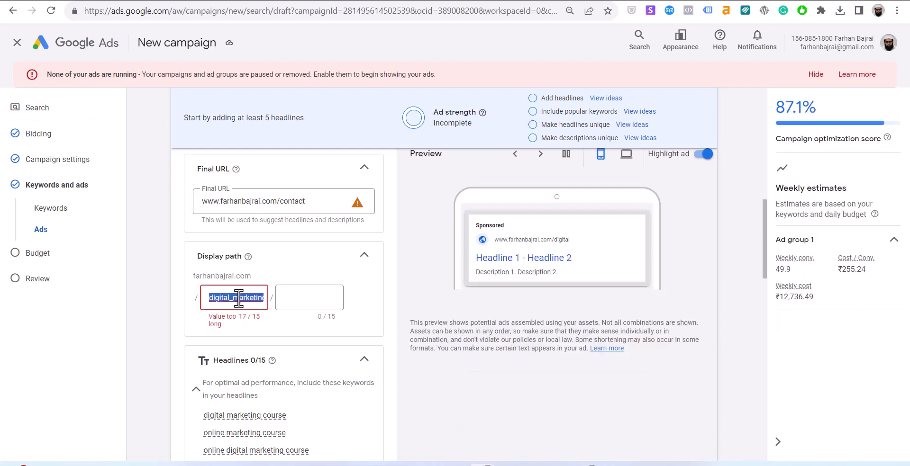
{"action": "type", "text": "digi"}
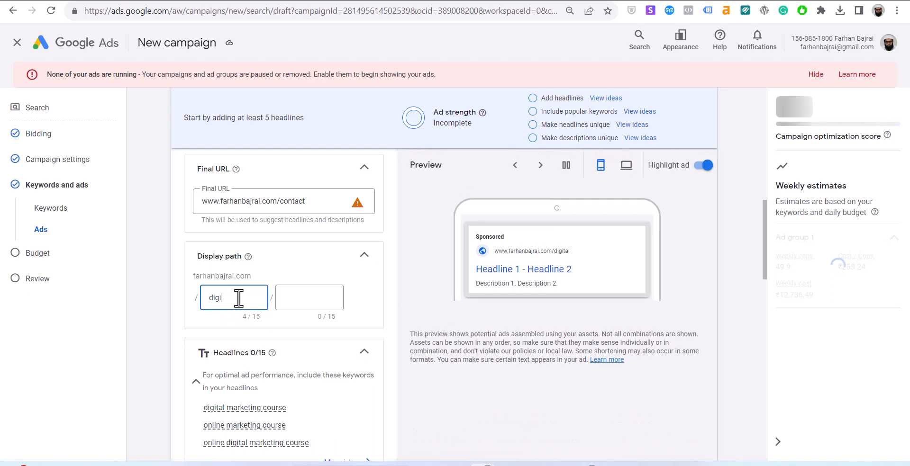
{"action": "type", "text": "tal"}
{"action": "key", "text": "Tab"}
{"action": "type", "text": "marketing"}
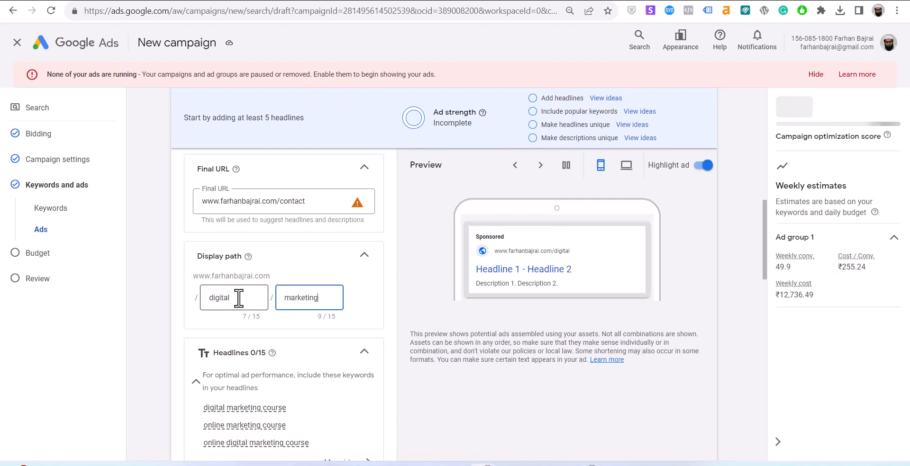
{"action": "type", "text": "_course"}
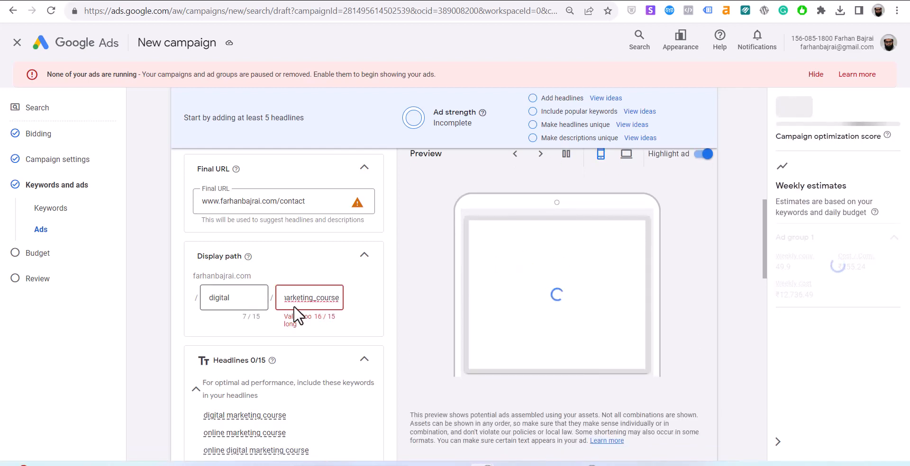
{"action": "left_click", "coordinate": [317, 297]}
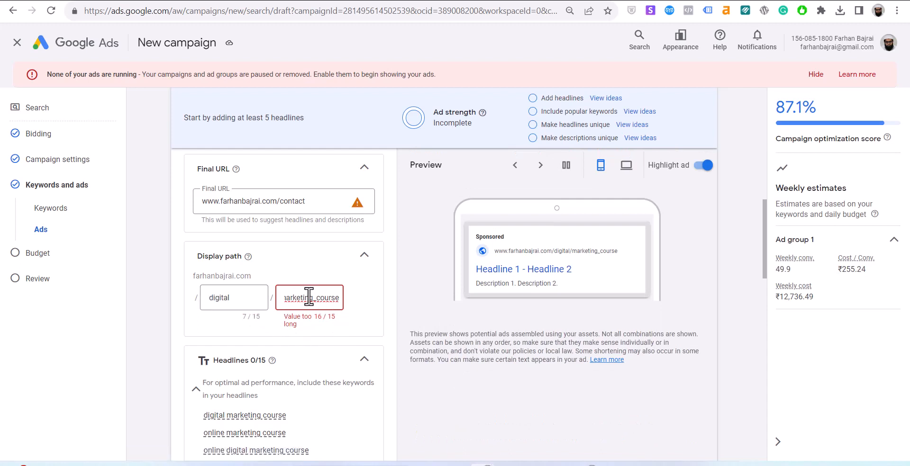
{"action": "key", "text": "BackSpace"}
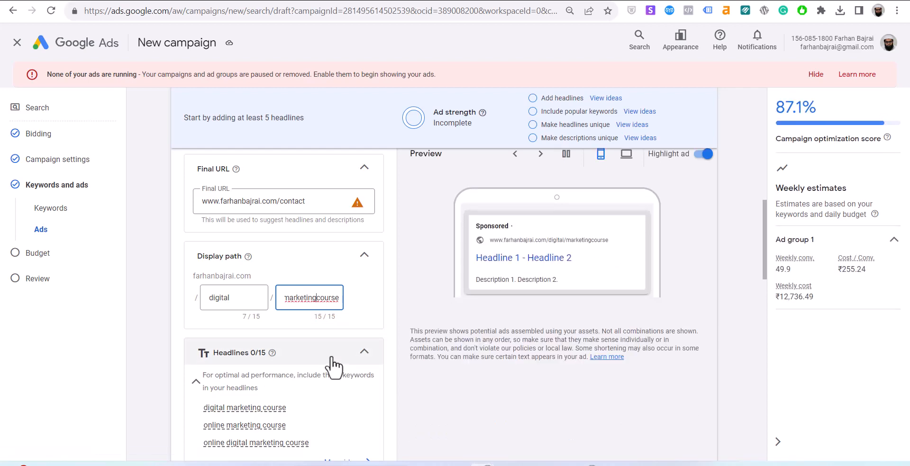
Enter the headlines 'Learn Digital Marketing' and 'Best Digital Marketing Course'.
{"action": "scroll", "coordinate": [331, 421], "scroll_direction": "down", "scroll_amount": 4}
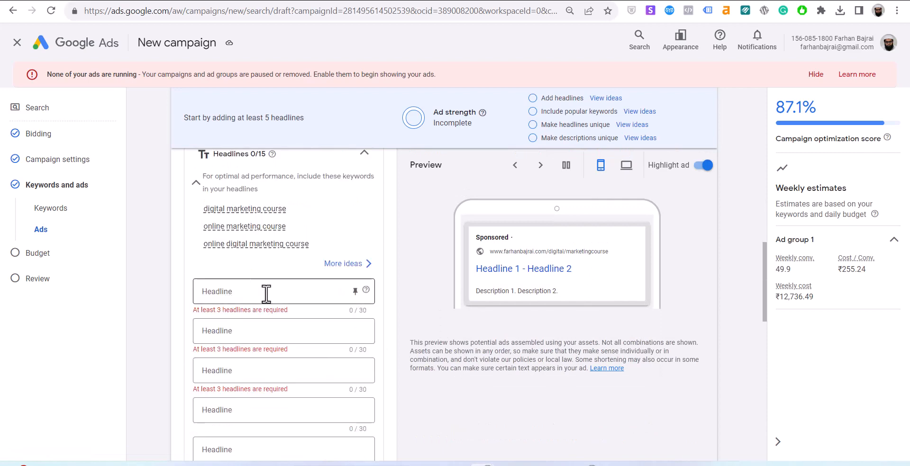
{"action": "left_click", "coordinate": [266, 294]}
{"action": "type", "text": "Learn Digita"}
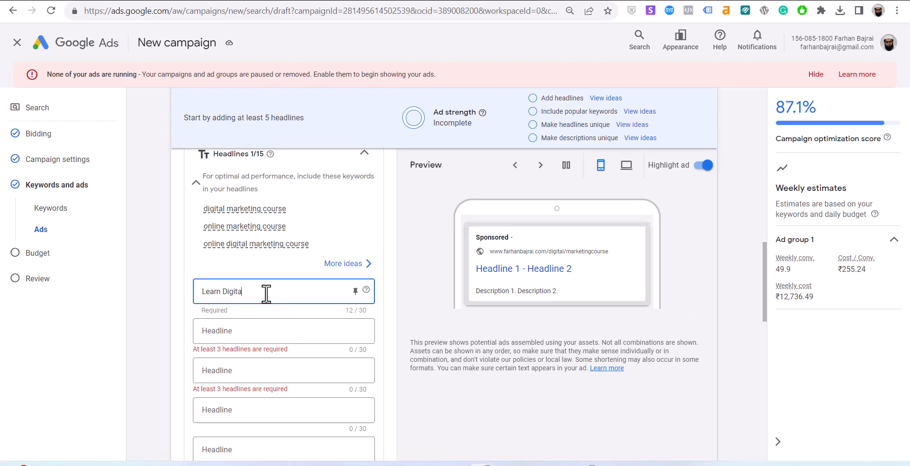
{"action": "type", "text": "l Marketing"}
{"action": "left_click", "coordinate": [270, 331]}
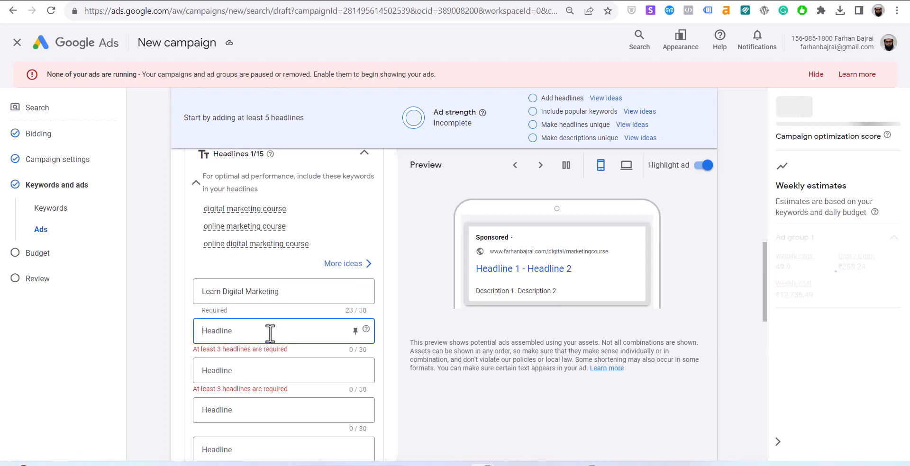
{"action": "type", "text": "Best "}
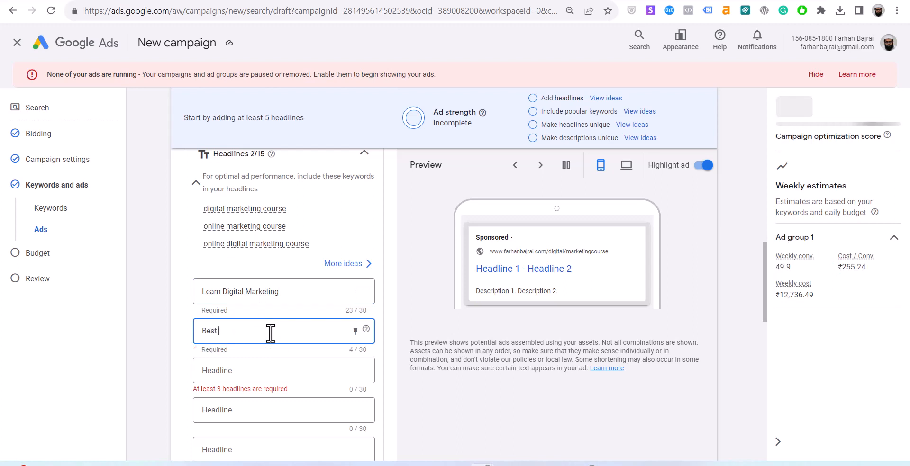
{"action": "type", "text": "Digital Marke"}
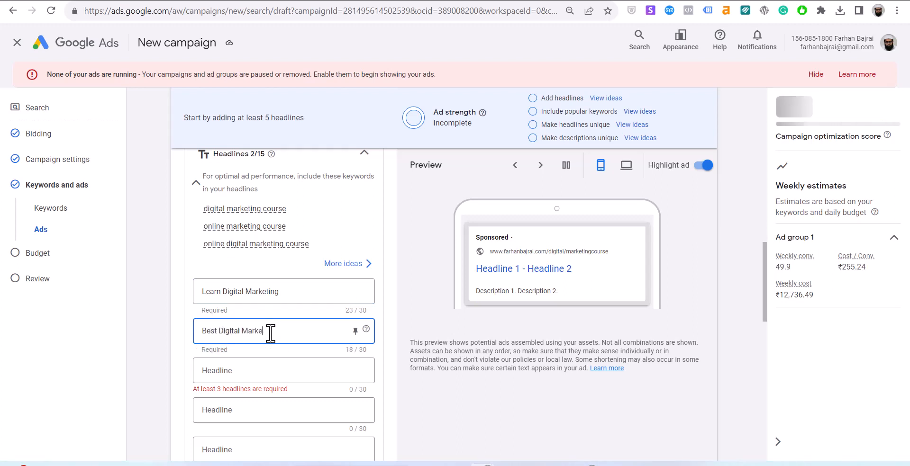
{"action": "type", "text": "ting Cour"}
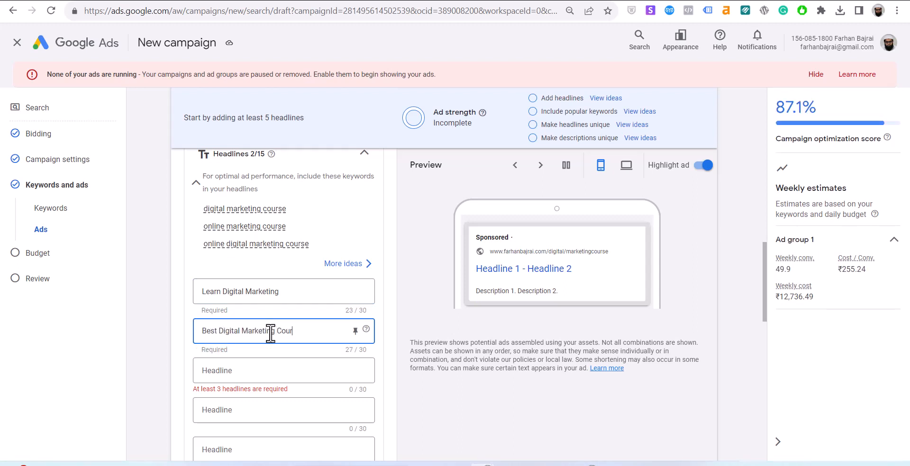
{"action": "type", "text": "se"}
{"action": "left_click", "coordinate": [255, 375]}
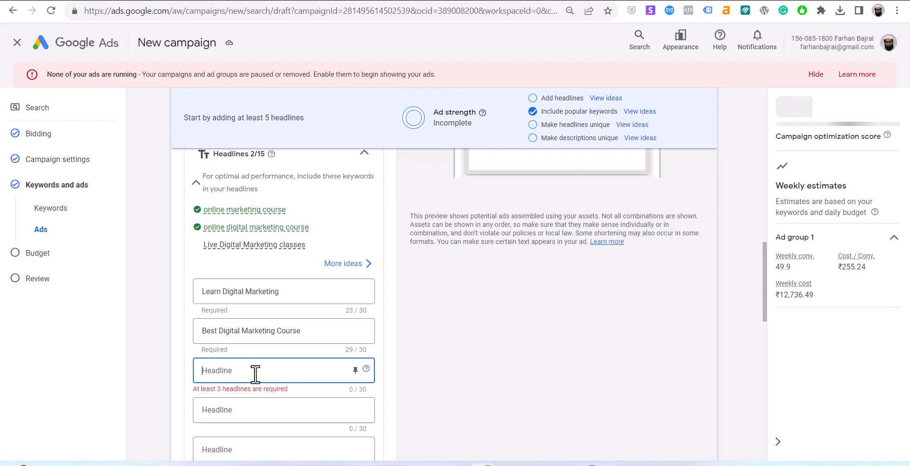
From the popular-keyword phrase ideas, add 'Experienced Professionals' as the third headline.
{"action": "left_click", "coordinate": [607, 99]}
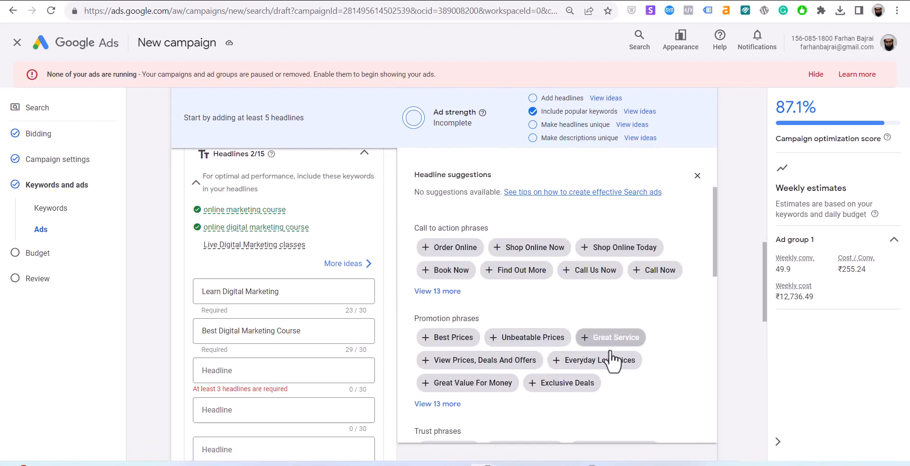
{"action": "scroll", "coordinate": [474, 380], "scroll_direction": "down", "scroll_amount": 1}
{"action": "scroll", "coordinate": [445, 346], "scroll_direction": "down", "scroll_amount": 1}
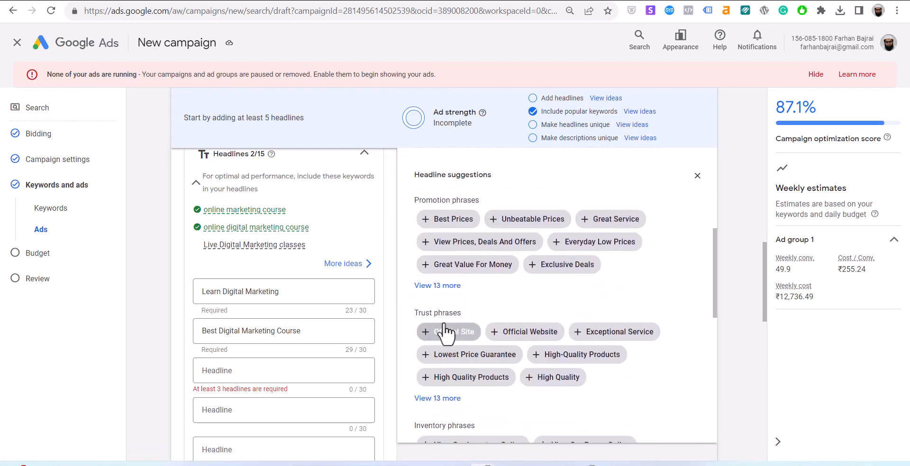
{"action": "left_click", "coordinate": [443, 229]}
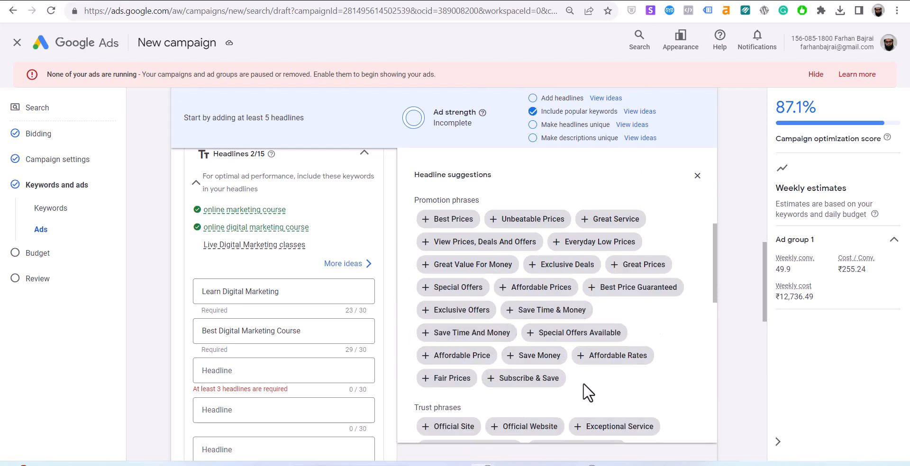
{"action": "scroll", "coordinate": [457, 370], "scroll_direction": "down", "scroll_amount": 1}
{"action": "scroll", "coordinate": [456, 368], "scroll_direction": "down", "scroll_amount": 1}
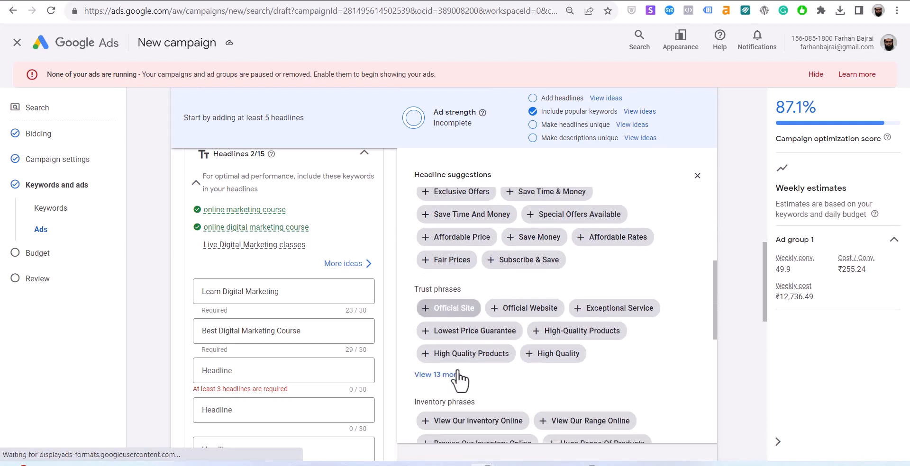
{"action": "left_click", "coordinate": [456, 375]}
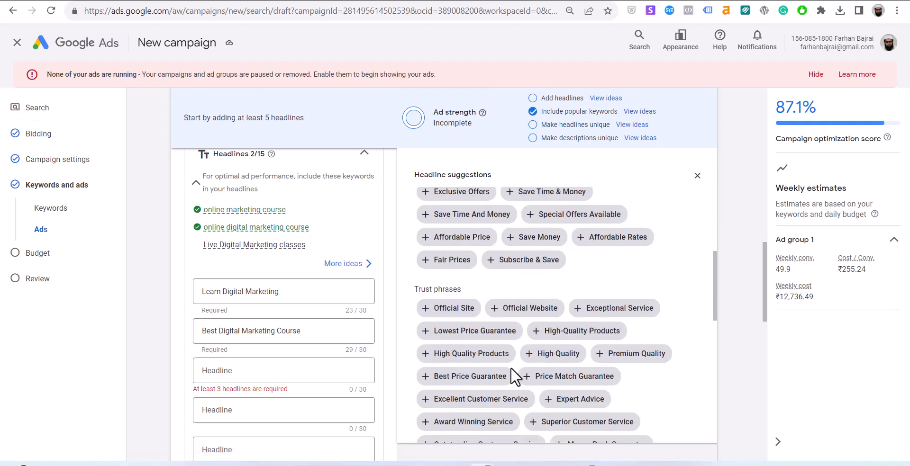
{"action": "scroll", "coordinate": [510, 367], "scroll_direction": "down", "scroll_amount": 2}
{"action": "left_click", "coordinate": [511, 369]}
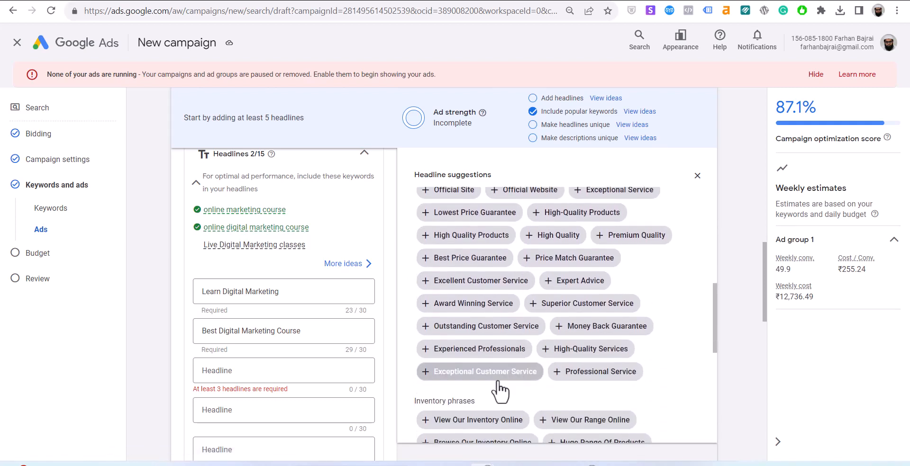
{"action": "left_click", "coordinate": [476, 351]}
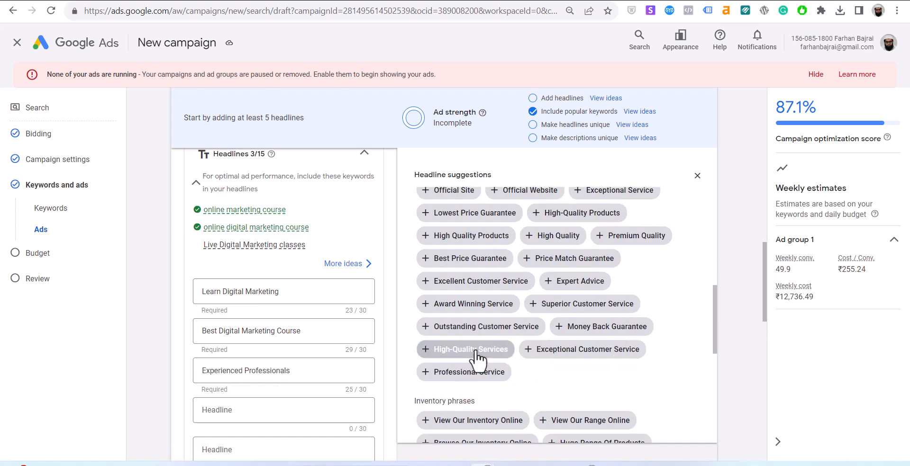
Browse the inventory and location phrase suggestions before starting the fourth headline.
{"action": "scroll", "coordinate": [552, 403], "scroll_direction": "down", "scroll_amount": 2}
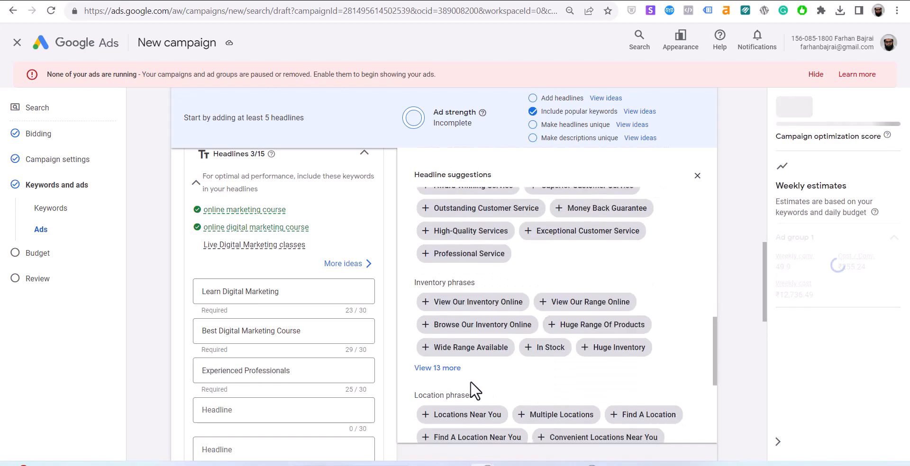
{"action": "left_click", "coordinate": [454, 369]}
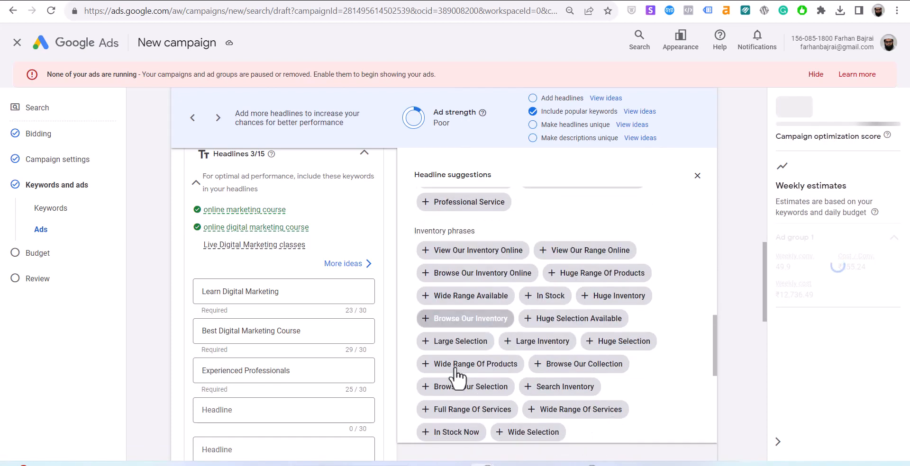
{"action": "scroll", "coordinate": [456, 417], "scroll_direction": "down", "scroll_amount": 2}
{"action": "scroll", "coordinate": [554, 377], "scroll_direction": "down", "scroll_amount": 1}
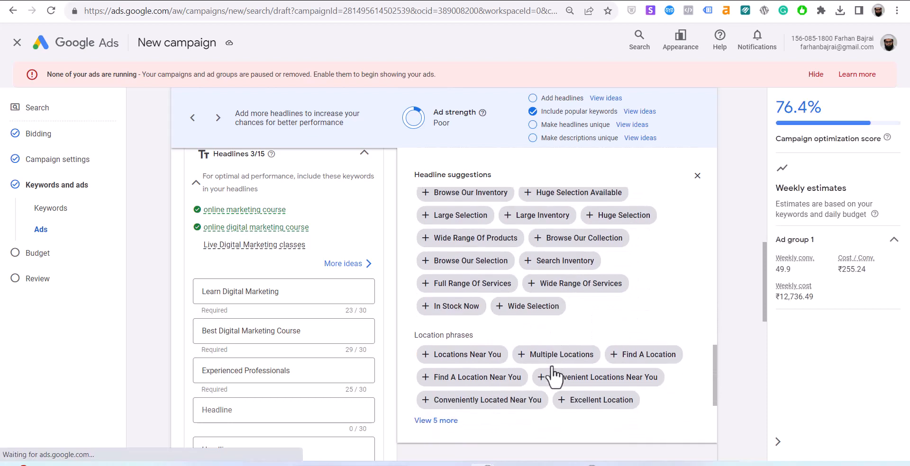
{"action": "left_click", "coordinate": [444, 423]}
{"action": "scroll", "coordinate": [476, 417], "scroll_direction": "down", "scroll_amount": 3}
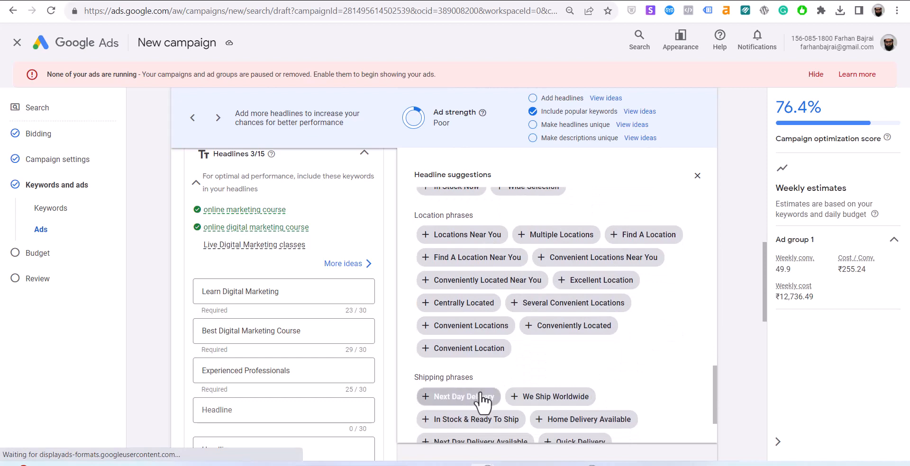
{"action": "scroll", "coordinate": [481, 401], "scroll_direction": "down", "scroll_amount": 2}
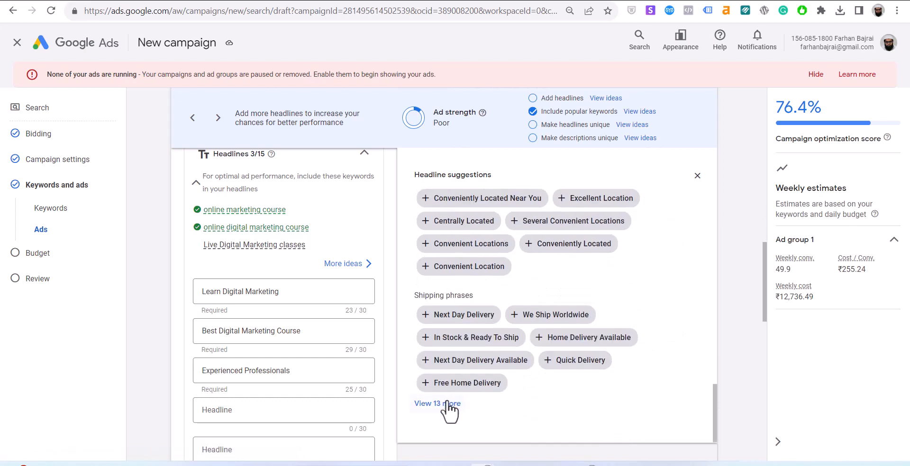
{"action": "left_click", "coordinate": [306, 409]}
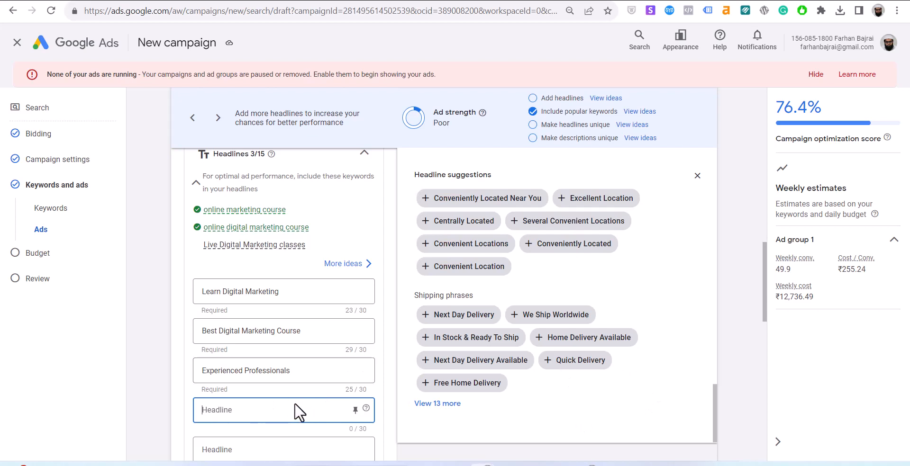
Write descriptions 'Learn Digital Marketing from the experts' and 'Weekly Live Digital Marketing Classes Online with Recording'.
{"action": "scroll", "coordinate": [293, 407], "scroll_direction": "down", "scroll_amount": 5}
{"action": "left_click", "coordinate": [240, 374]}
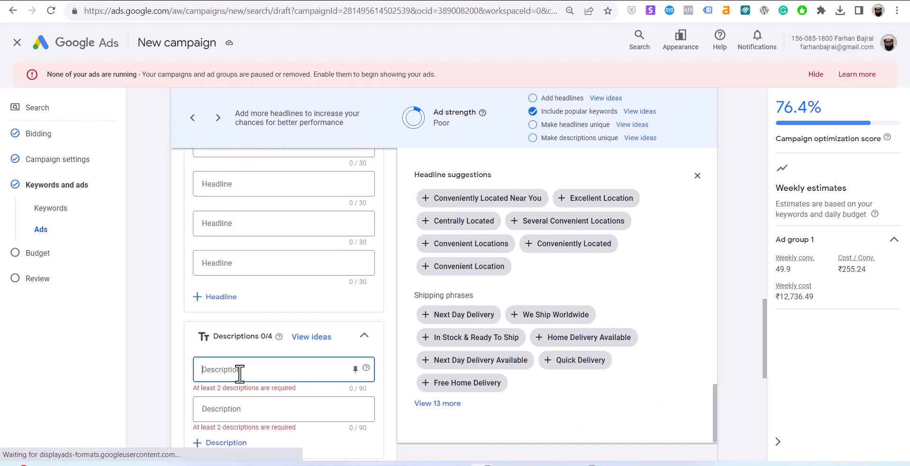
{"action": "type", "text": "Learn Digital"}
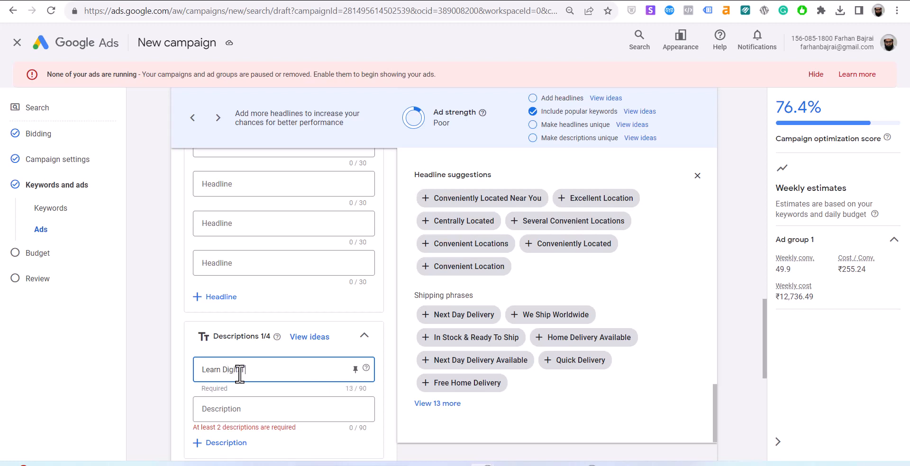
{"action": "type", "text": " Marketing fr"}
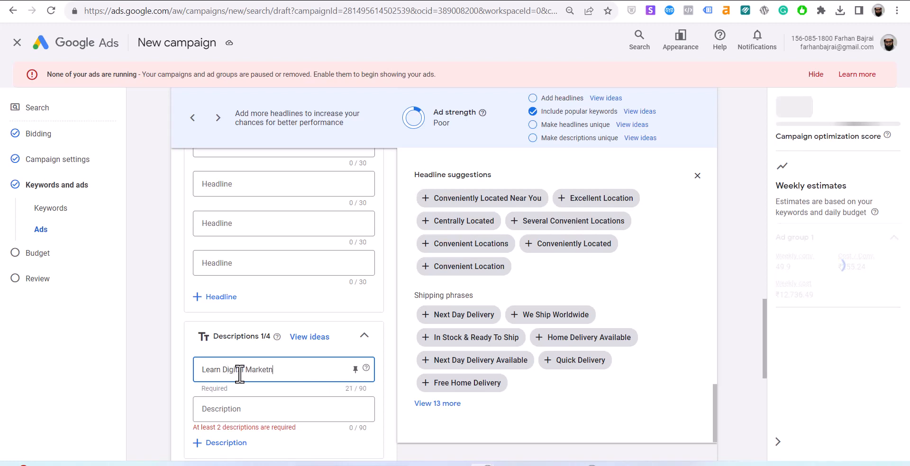
{"action": "type", "text": "om"}
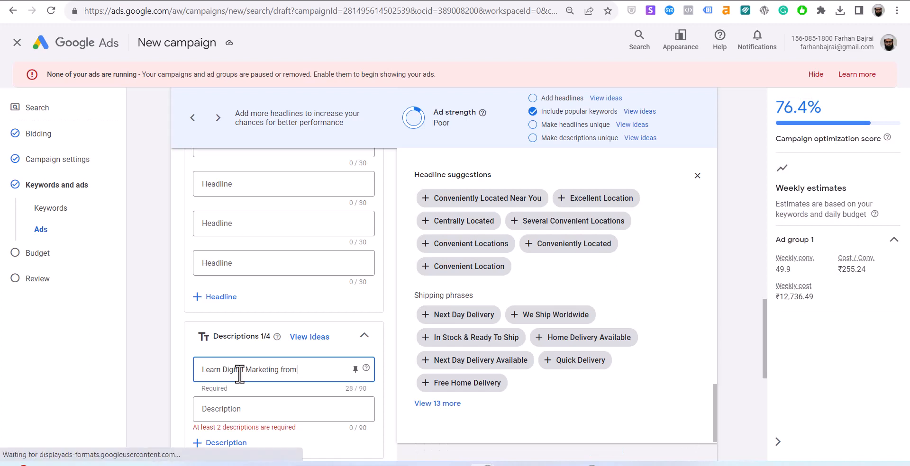
{"action": "type", "text": " the experts"}
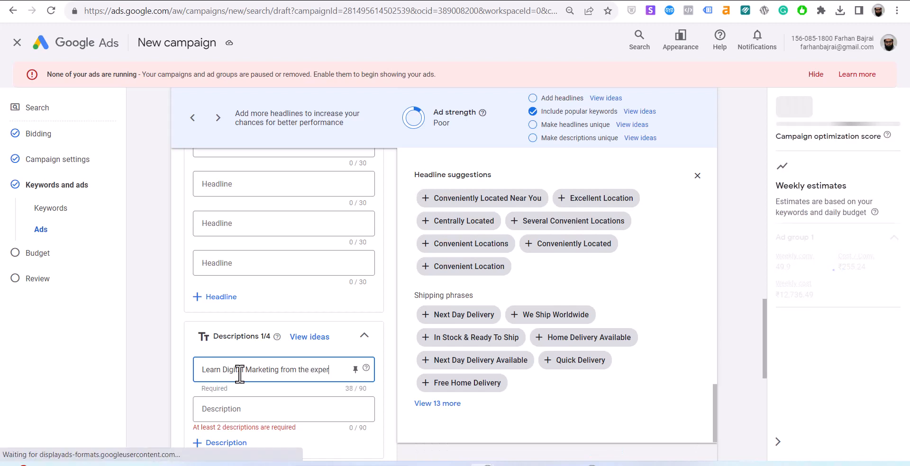
{"action": "key", "text": "Tab"}
{"action": "key", "text": "Tab"}
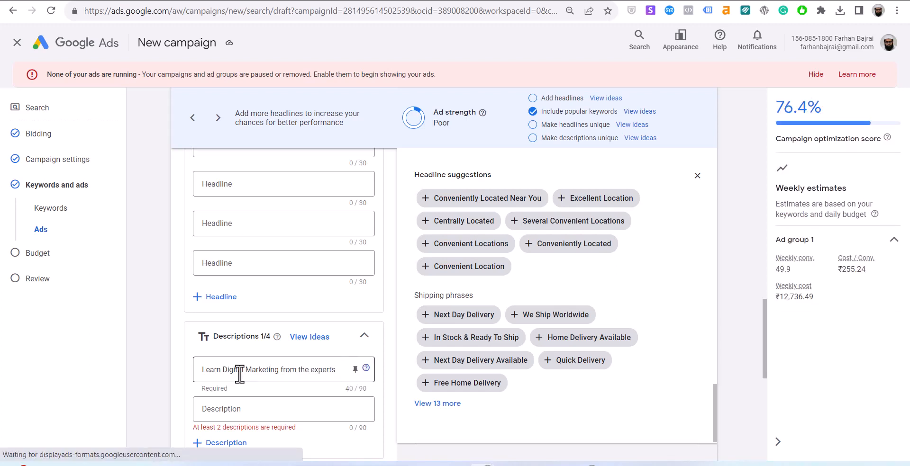
{"action": "left_click", "coordinate": [246, 409]}
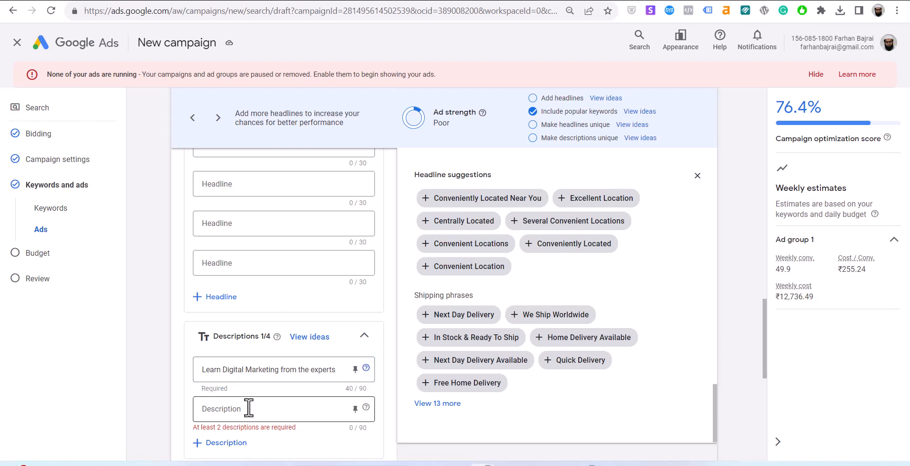
{"action": "type", "text": "Weekly L"}
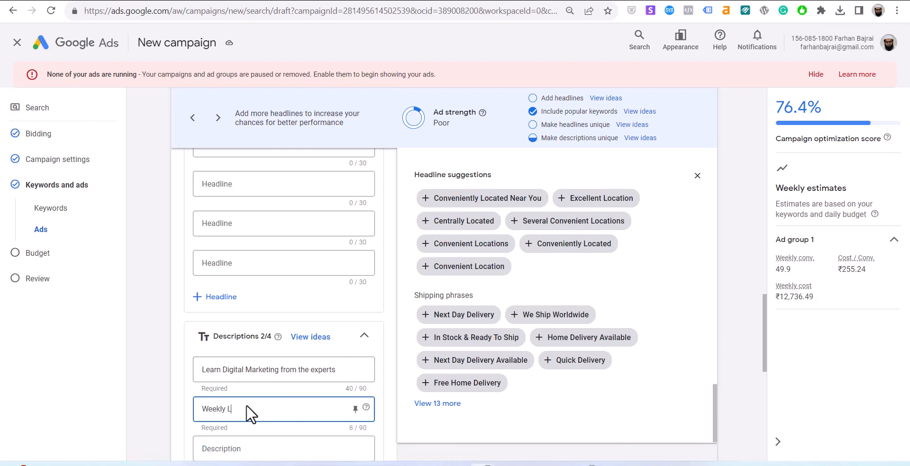
{"action": "type", "text": "ive Digital Marketing Clas"}
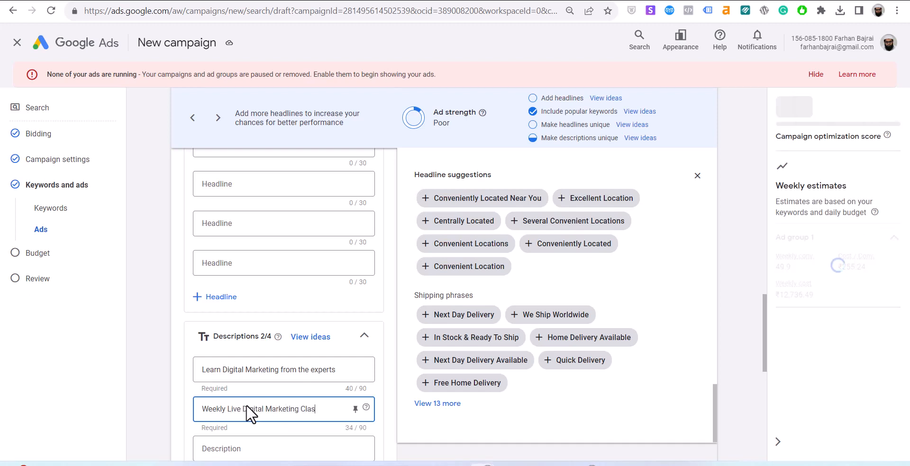
{"action": "type", "text": "ses Online"}
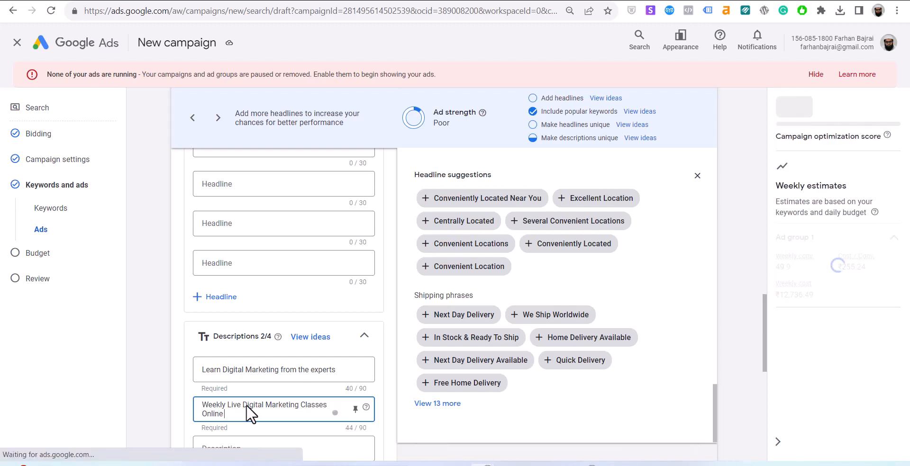
{"action": "type", "text": " with Recording"}
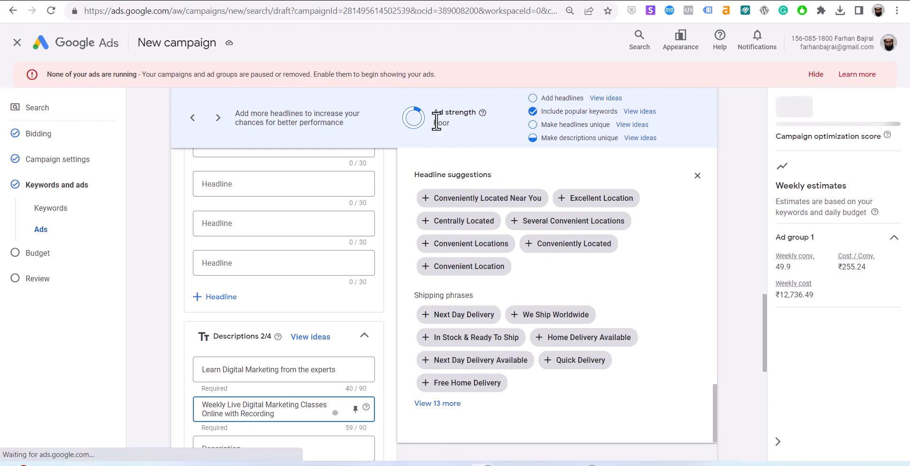
{"action": "left_click", "coordinate": [634, 124]}
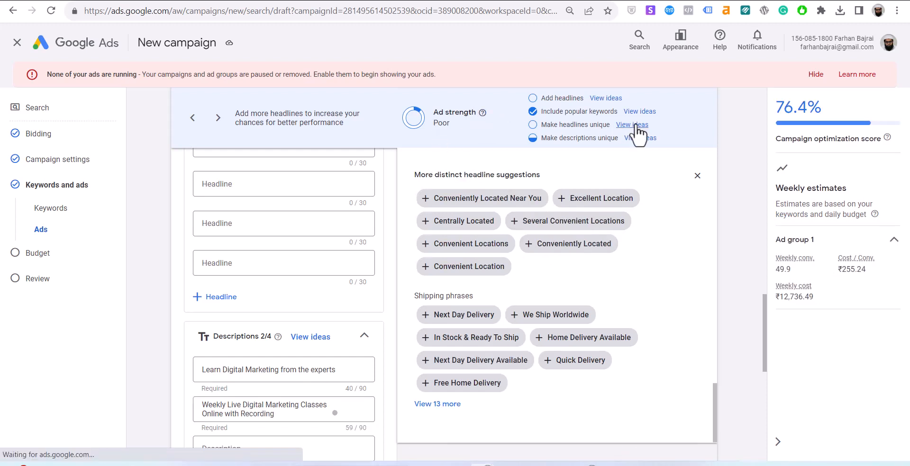
Add 'Professional Service' as a headline from the suggested phrases.
{"action": "left_click", "coordinate": [599, 226]}
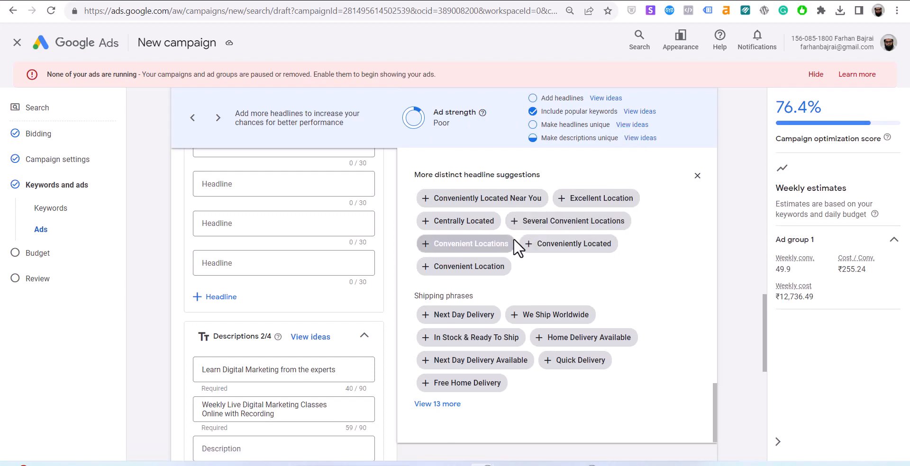
{"action": "left_click", "coordinate": [458, 407]}
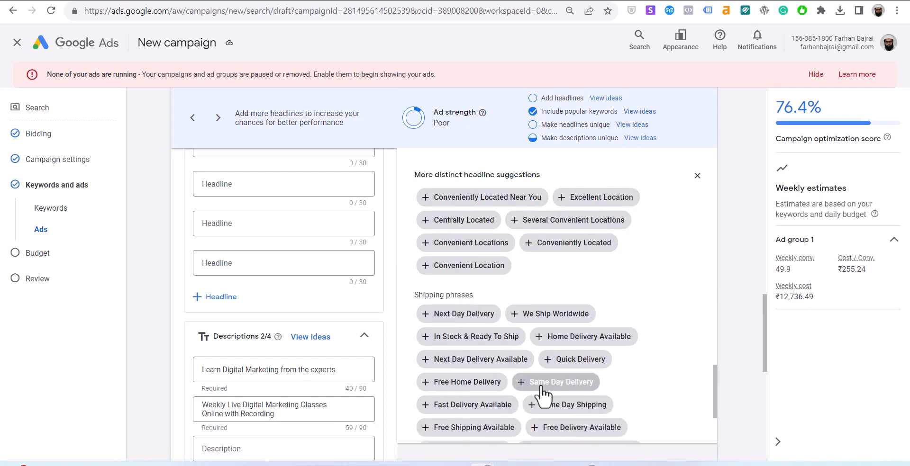
{"action": "scroll", "coordinate": [545, 395], "scroll_direction": "down", "scroll_amount": 3}
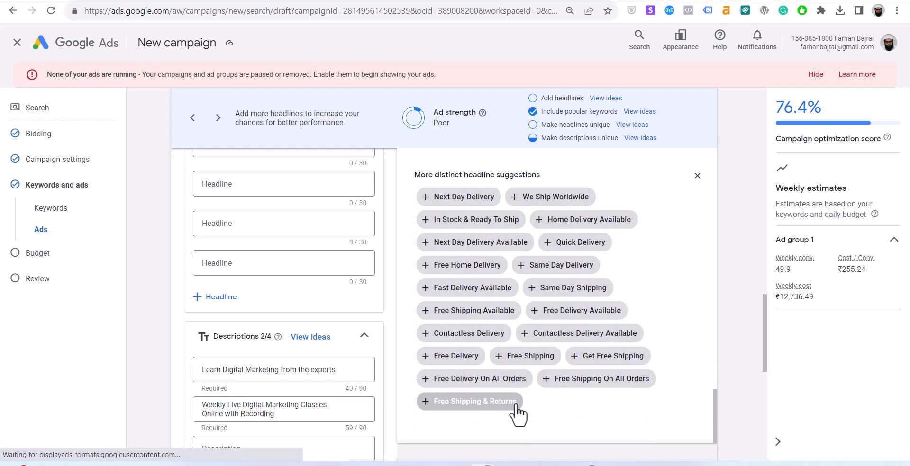
{"action": "scroll", "coordinate": [517, 413], "scroll_direction": "up", "scroll_amount": 5}
{"action": "scroll", "coordinate": [517, 403], "scroll_direction": "up", "scroll_amount": 4}
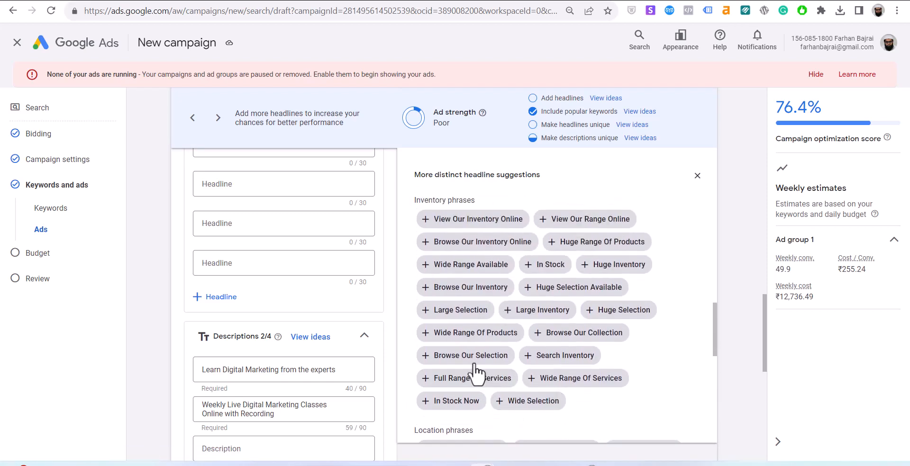
{"action": "scroll", "coordinate": [540, 398], "scroll_direction": "up", "scroll_amount": 3}
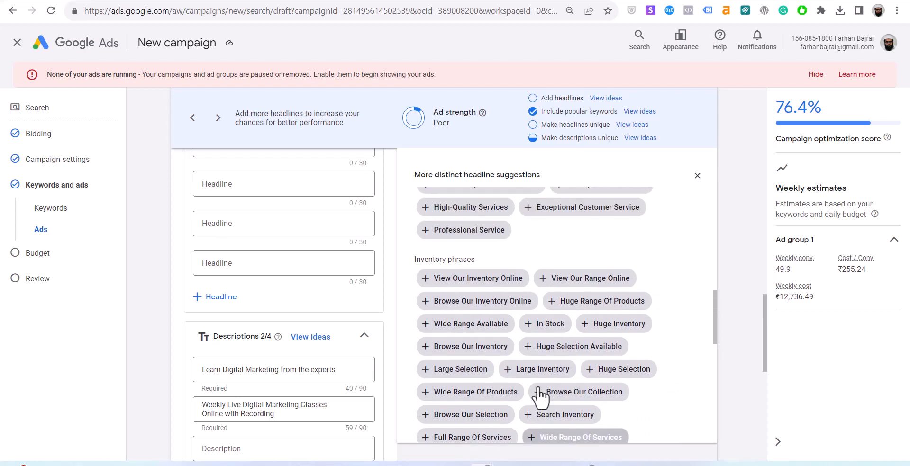
{"action": "left_click", "coordinate": [491, 295]}
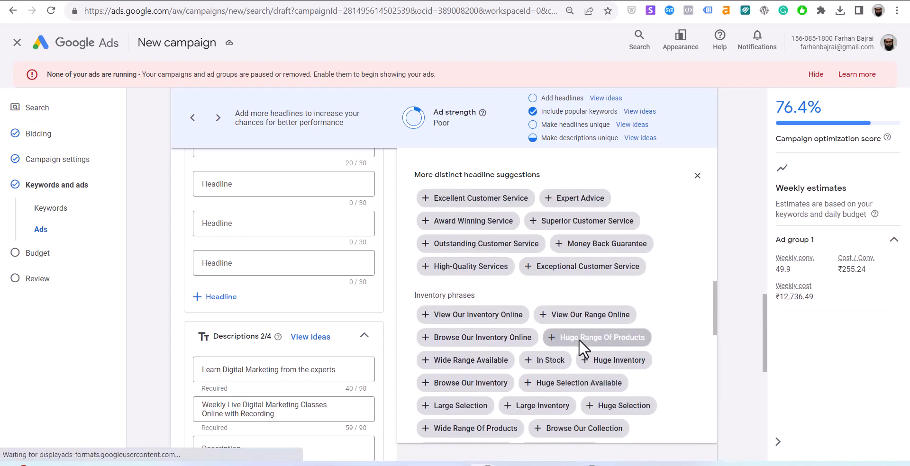
Add 'Premium Quality' and 'Best Price Guaranteed' headlines, raising ad strength to Average.
{"action": "scroll", "coordinate": [578, 340], "scroll_direction": "up", "scroll_amount": 1}
{"action": "left_click", "coordinate": [612, 309]}
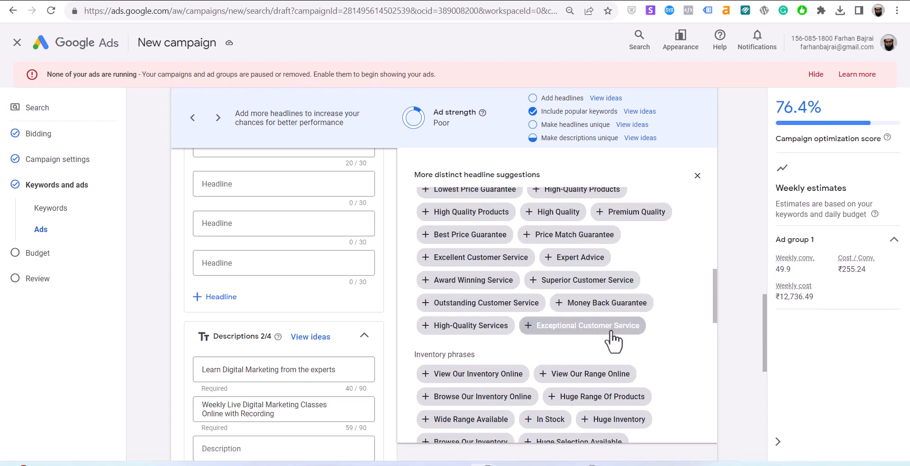
{"action": "scroll", "coordinate": [611, 338], "scroll_direction": "up", "scroll_amount": 2}
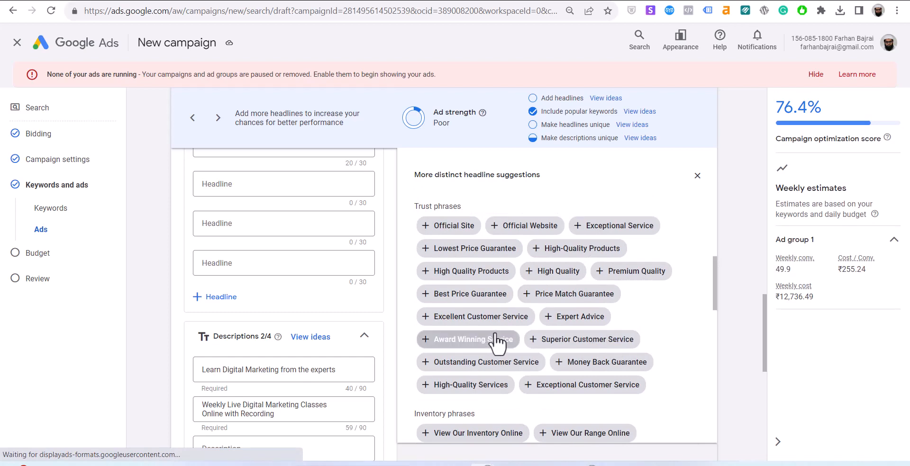
{"action": "left_click", "coordinate": [655, 283]}
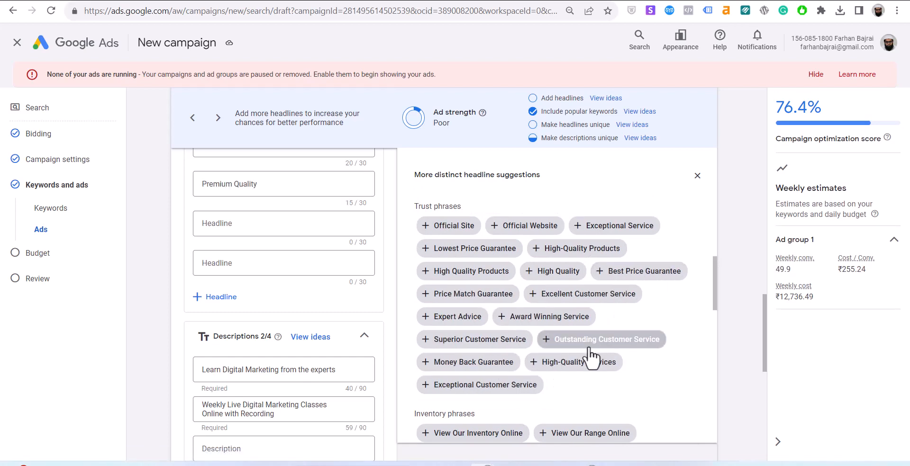
{"action": "scroll", "coordinate": [593, 349], "scroll_direction": "up", "scroll_amount": 3}
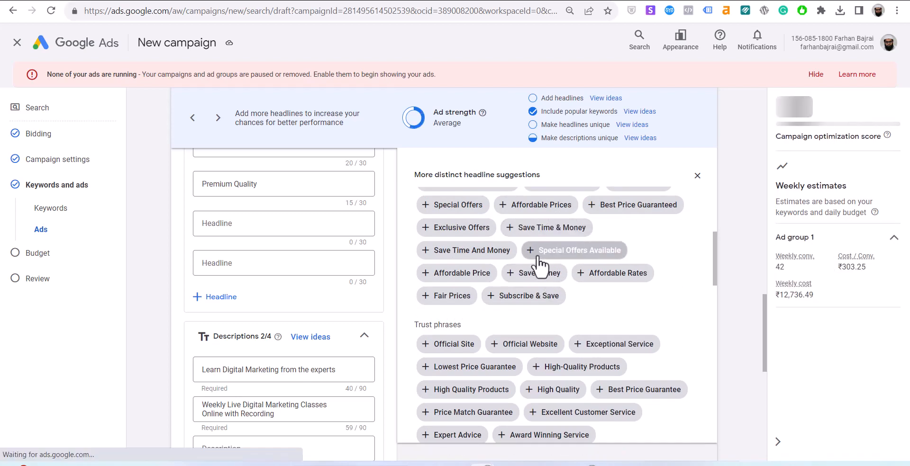
{"action": "left_click", "coordinate": [660, 204]}
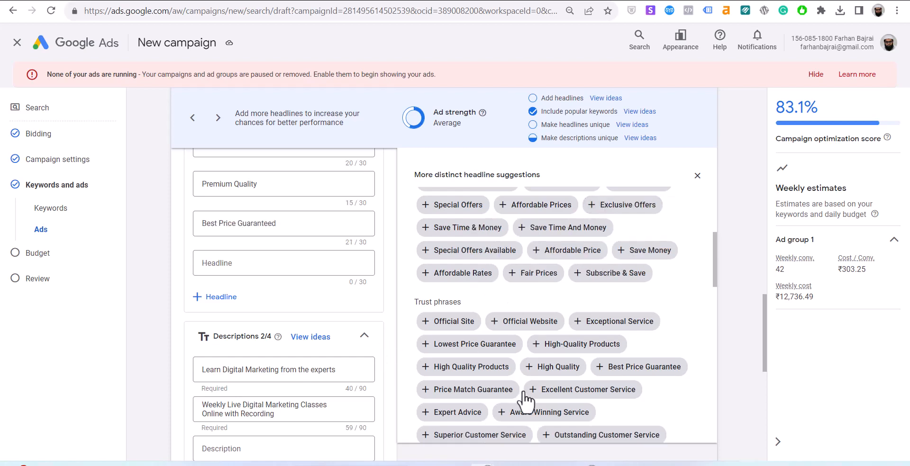
{"action": "left_click", "coordinate": [457, 325]}
{"action": "scroll", "coordinate": [456, 325], "scroll_direction": "up", "scroll_amount": 1}
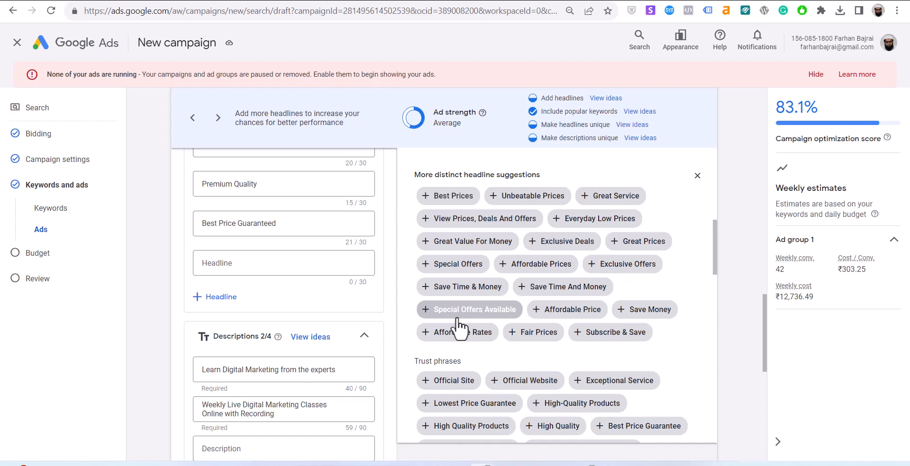
{"action": "scroll", "coordinate": [256, 390], "scroll_direction": "down", "scroll_amount": 4}
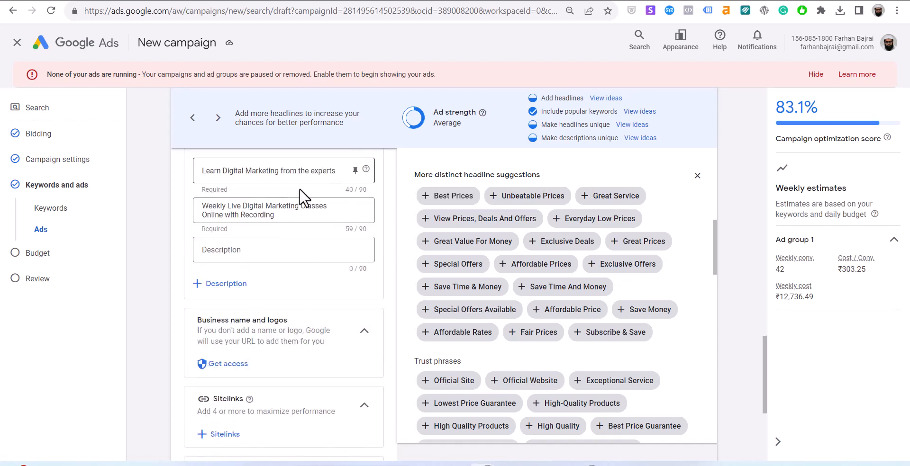
Scroll down the ad form and open the Add sitelinks panel.
{"action": "scroll", "coordinate": [302, 374], "scroll_direction": "down", "scroll_amount": 1}
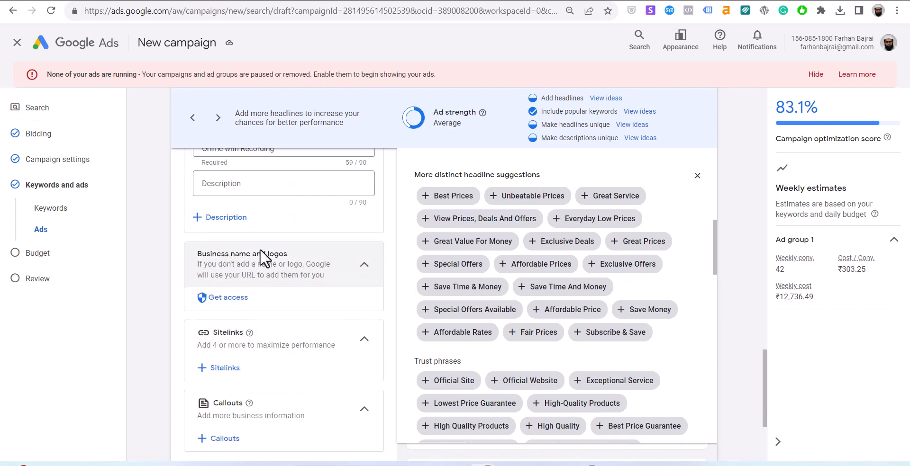
{"action": "scroll", "coordinate": [264, 300], "scroll_direction": "down", "scroll_amount": 1}
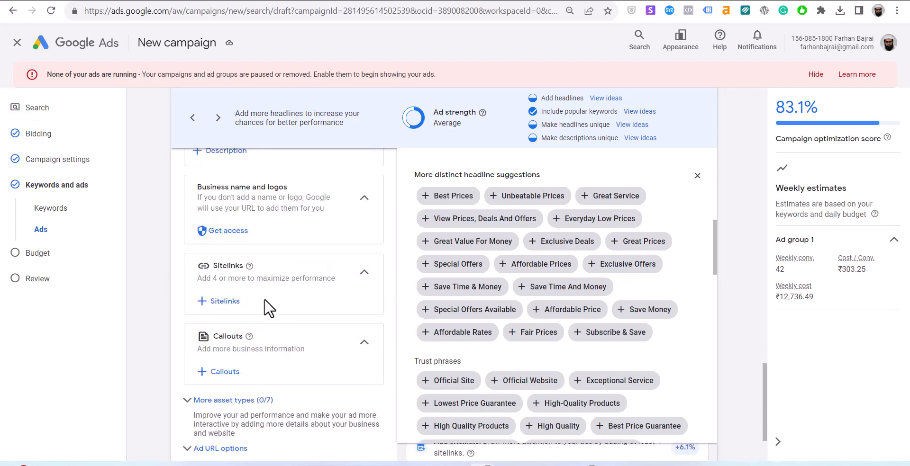
{"action": "scroll", "coordinate": [268, 308], "scroll_direction": "down", "scroll_amount": 1}
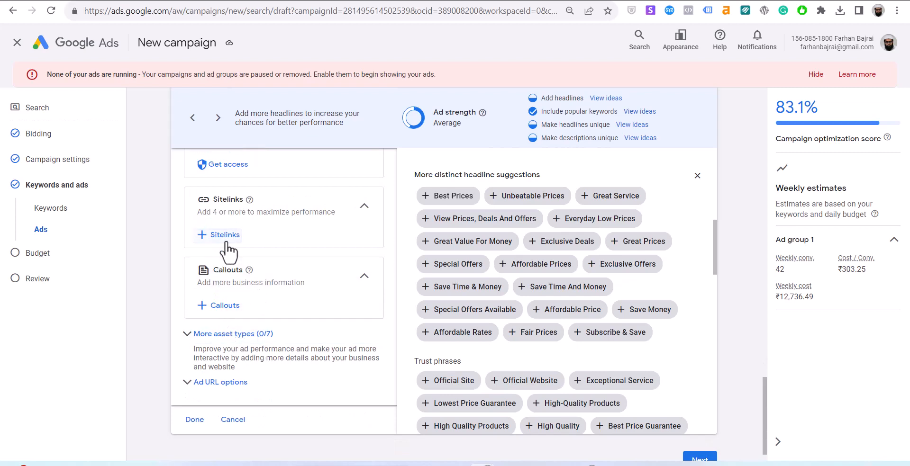
{"action": "left_click", "coordinate": [223, 235]}
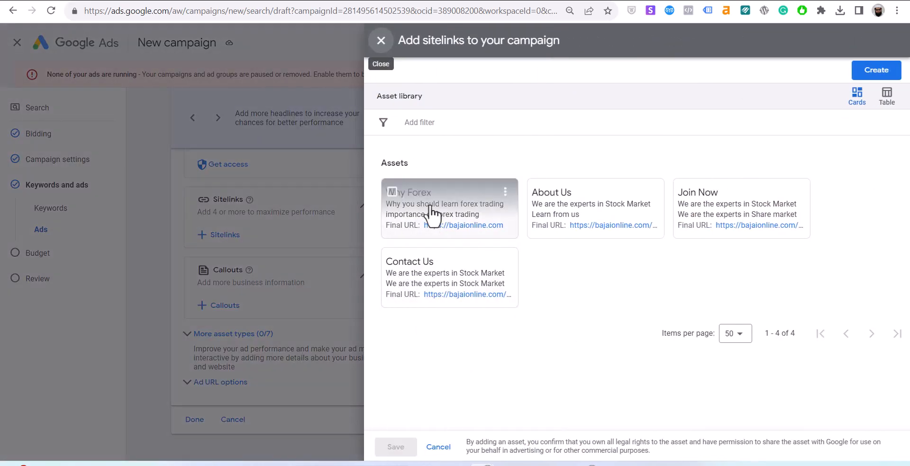
Select the Why Forex, About Us, Join Now and Contact Us sitelinks and save them.
{"action": "left_click", "coordinate": [392, 192]}
{"action": "left_click", "coordinate": [539, 192]}
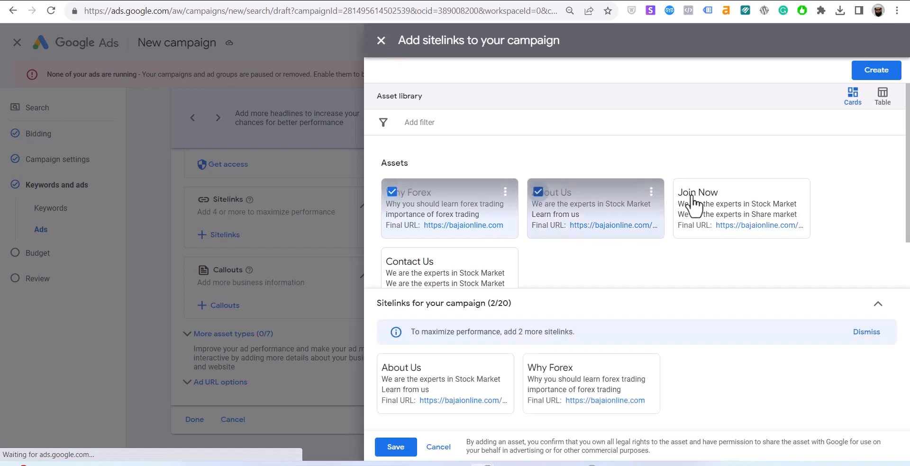
{"action": "left_click", "coordinate": [684, 192]}
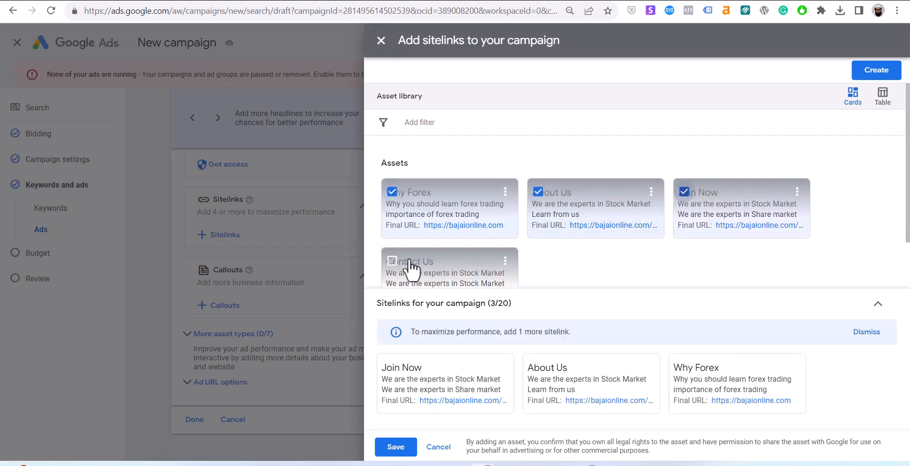
{"action": "left_click", "coordinate": [391, 261]}
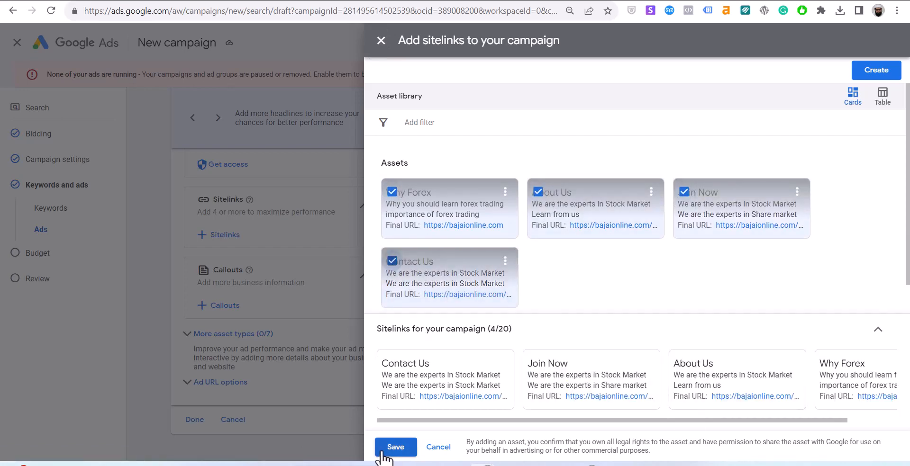
{"action": "left_click", "coordinate": [382, 452]}
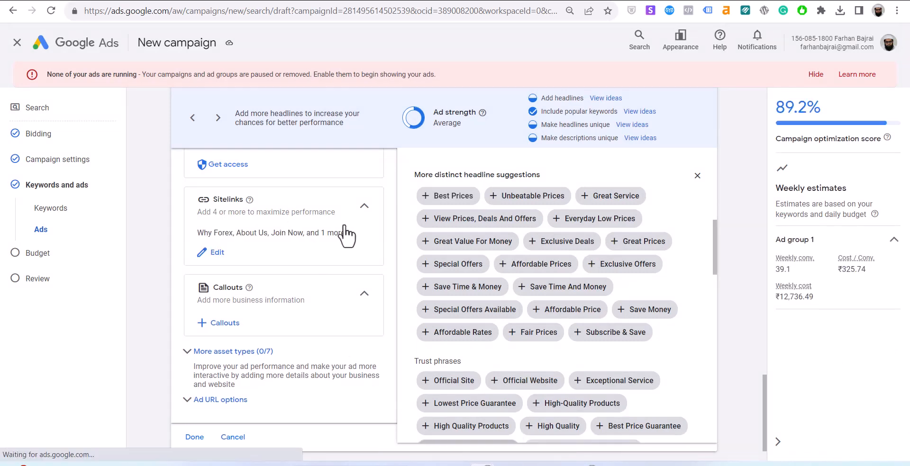
Apply the existing 'Hyderabad's Directory' callout instead of a new one, then close headline suggestions.
{"action": "left_click", "coordinate": [212, 332]}
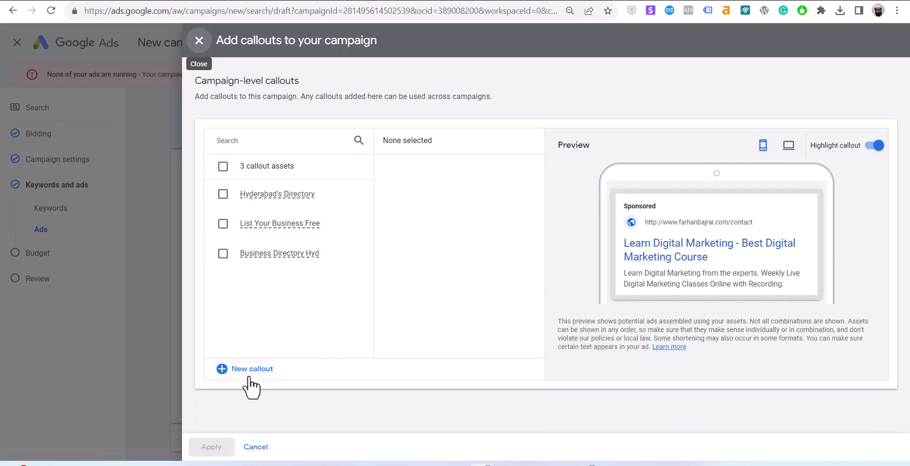
{"action": "left_click", "coordinate": [248, 377]}
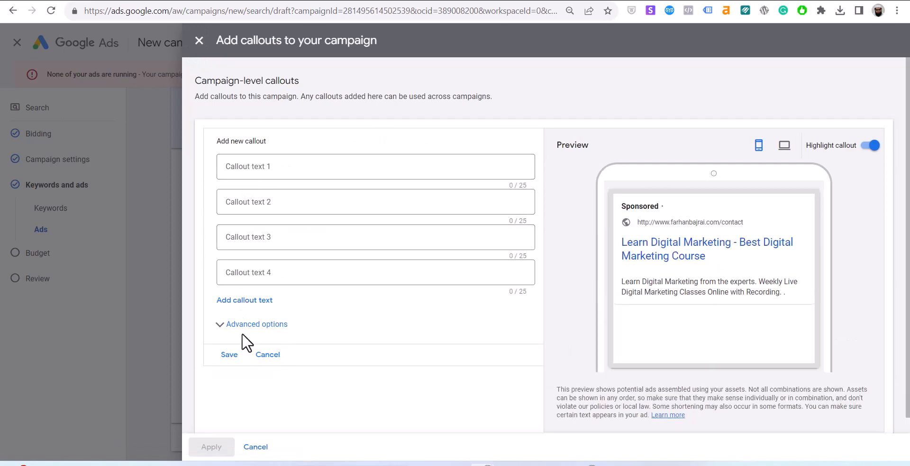
{"action": "left_click", "coordinate": [269, 355]}
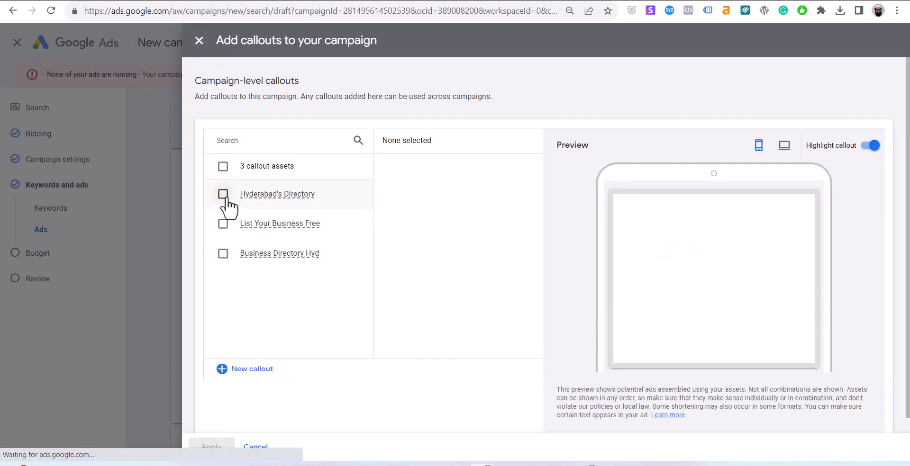
{"action": "left_click", "coordinate": [223, 194]}
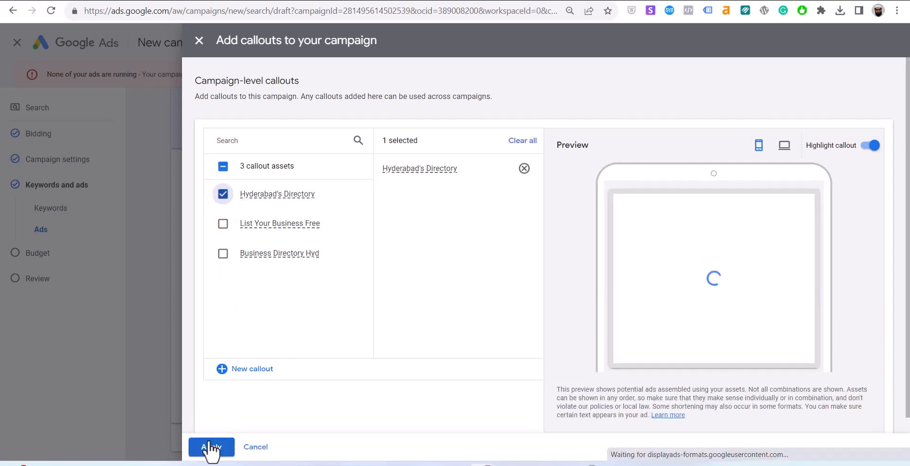
{"action": "left_click", "coordinate": [211, 447]}
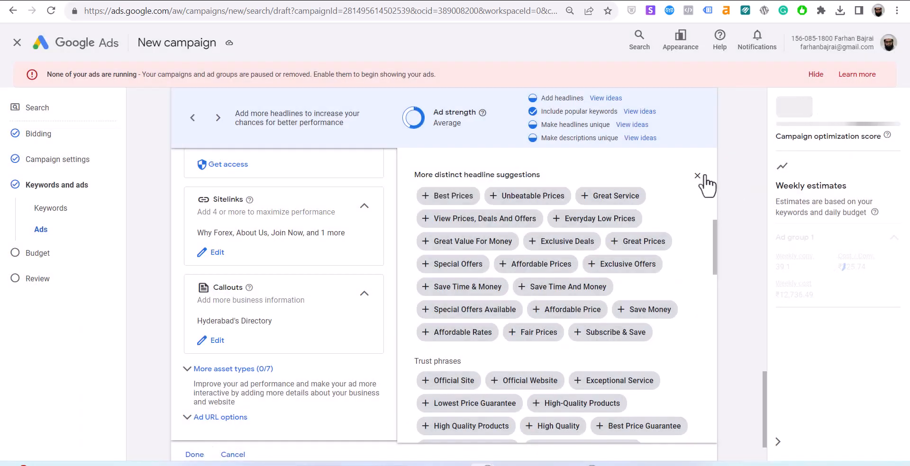
{"action": "left_click", "coordinate": [699, 177]}
Step through the next two ad preview variants.
{"action": "scroll", "coordinate": [595, 285], "scroll_direction": "up", "scroll_amount": 10}
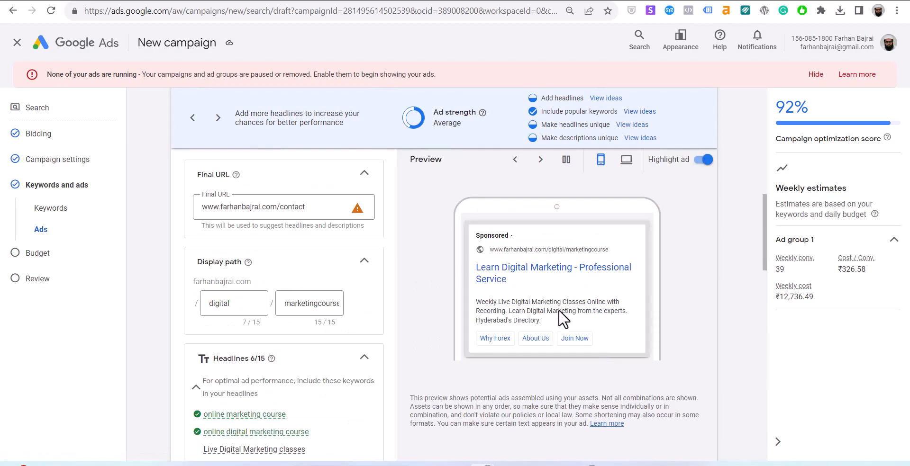
{"action": "left_click", "coordinate": [542, 160]}
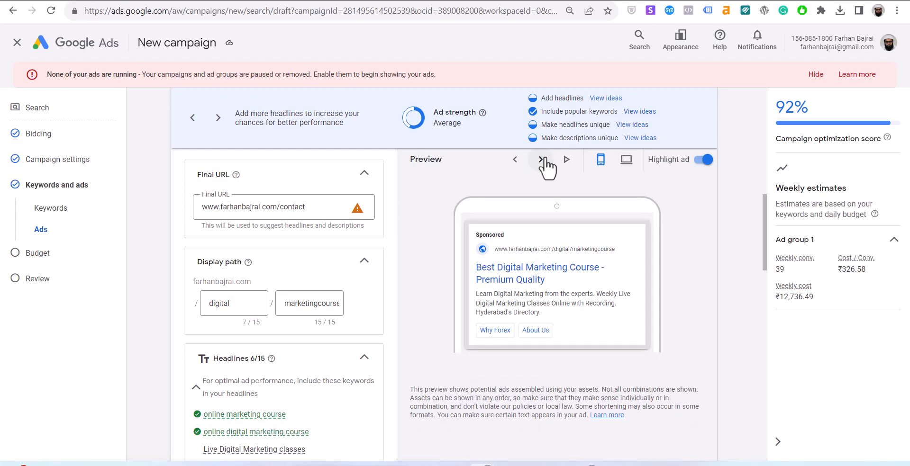
{"action": "left_click", "coordinate": [542, 160]}
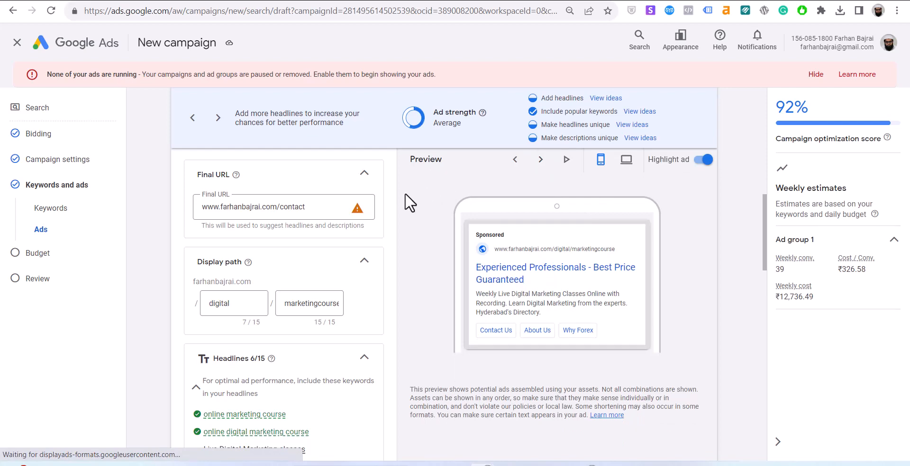
{"action": "mouse_move", "coordinate": [358, 217]}
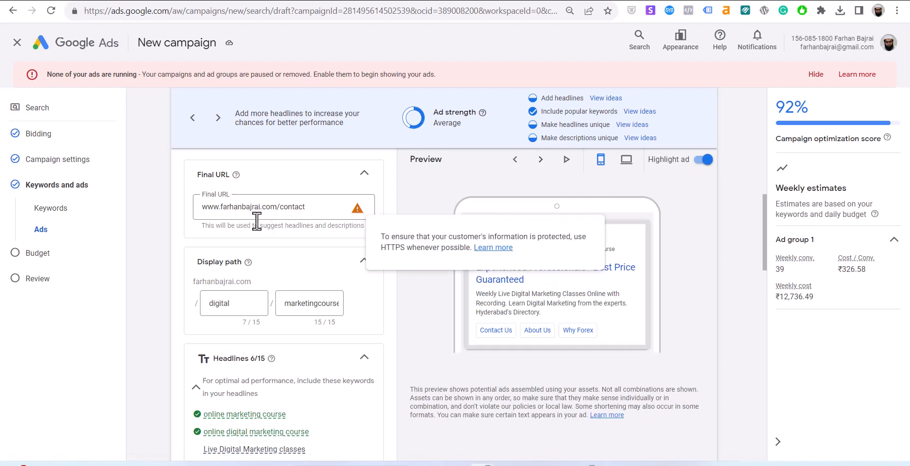
{"action": "double_click", "coordinate": [207, 207]}
{"action": "key", "text": "BackSpace"}
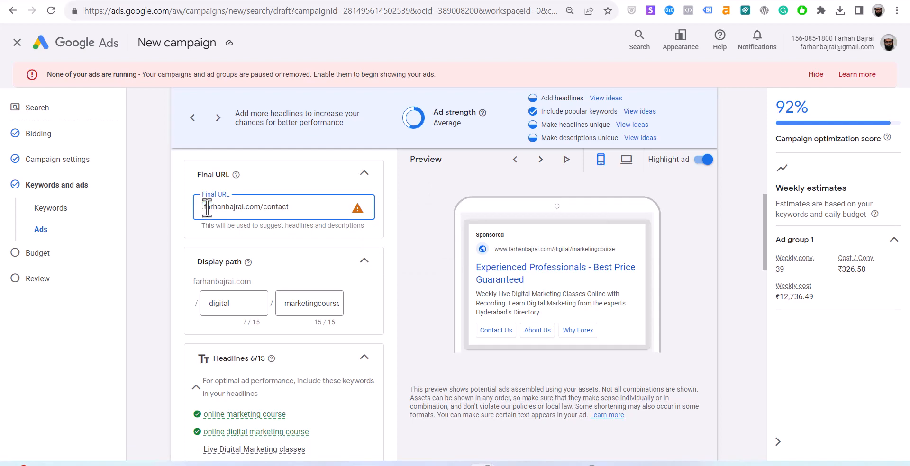
{"action": "key", "text": "Delete"}
{"action": "type", "text": "https://"}
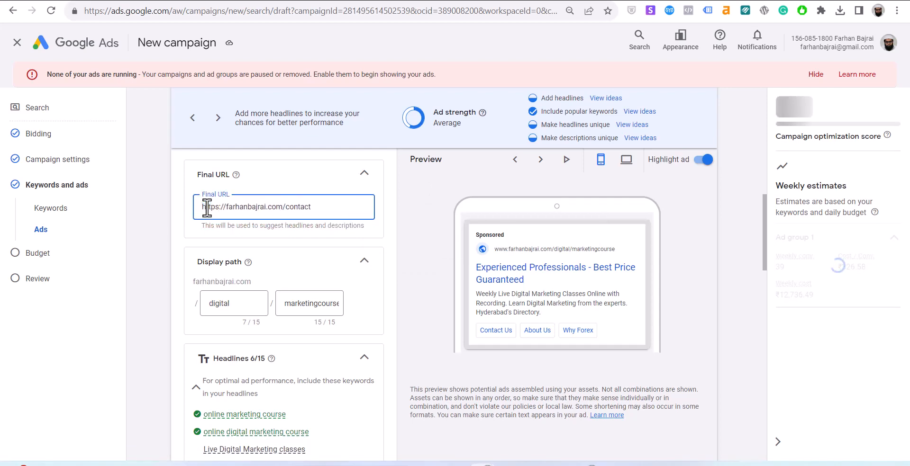
{"action": "scroll", "coordinate": [331, 345], "scroll_direction": "down", "scroll_amount": 10}
{"action": "scroll", "coordinate": [330, 339], "scroll_direction": "down", "scroll_amount": 10}
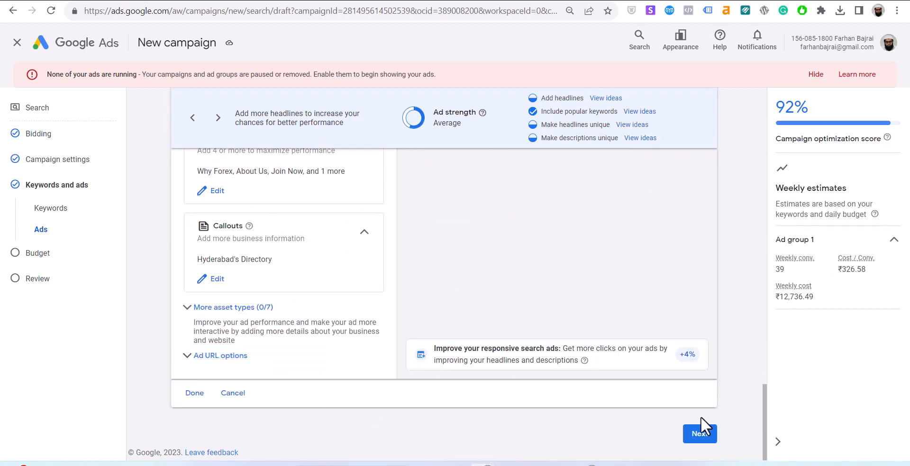
Proceed to Budget and enter a custom average daily budget of 100, giving ₹700 weekly.
{"action": "left_click", "coordinate": [700, 434]}
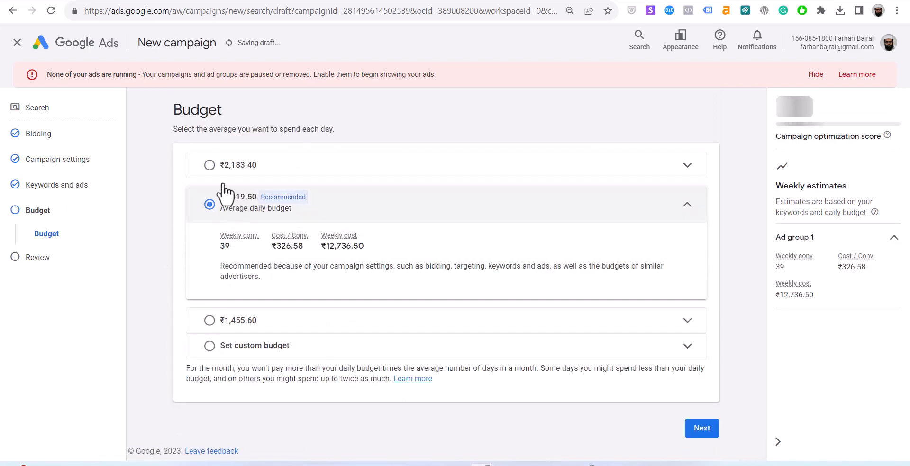
{"action": "left_click", "coordinate": [209, 346]}
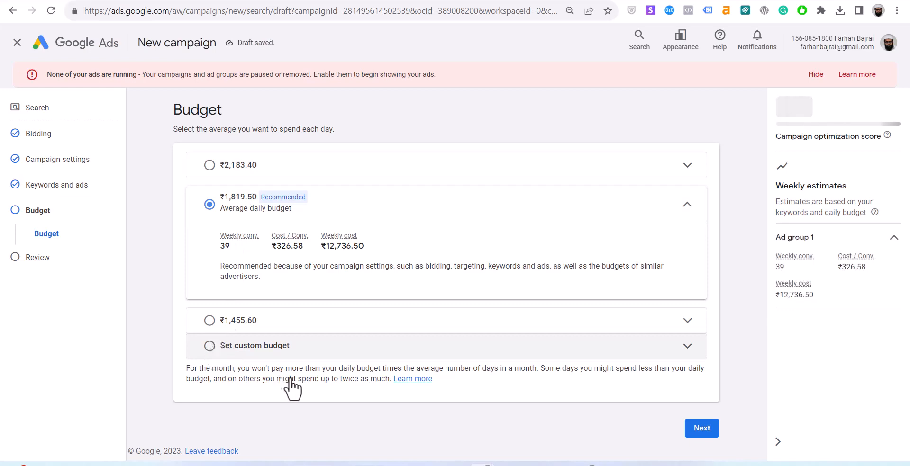
{"action": "left_click", "coordinate": [255, 310]}
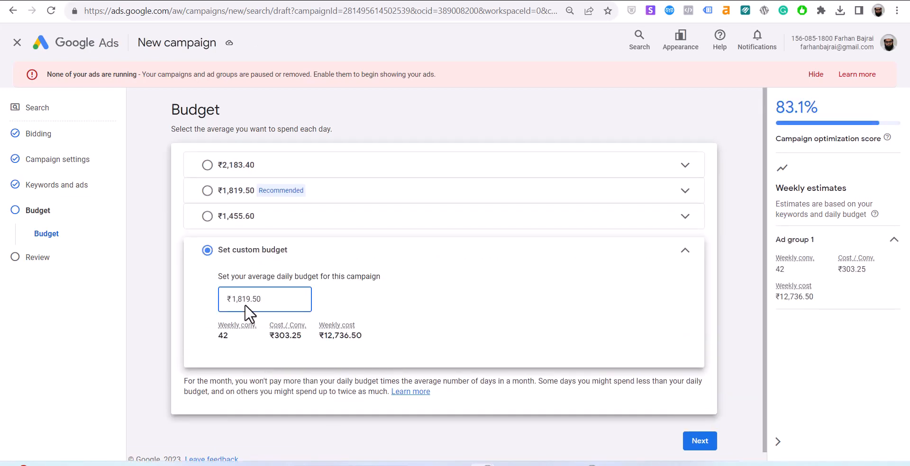
{"action": "double_click", "coordinate": [244, 304]}
{"action": "type", "text": "100"}
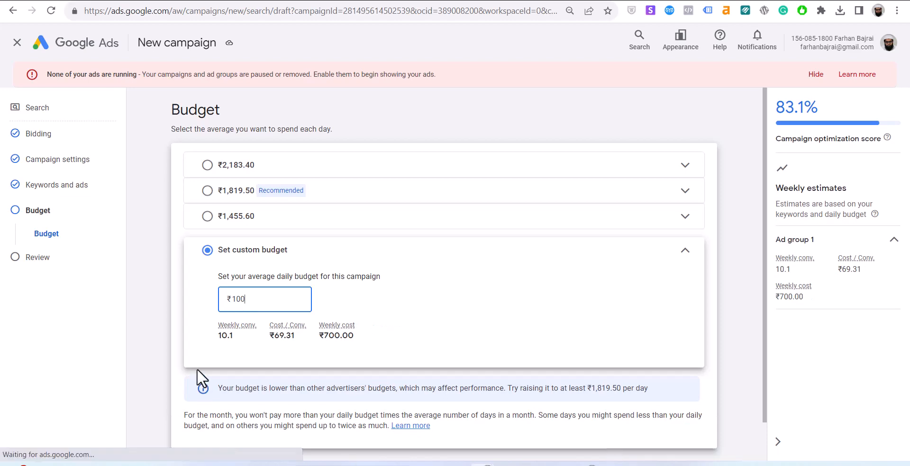
{"action": "scroll", "coordinate": [570, 377], "scroll_direction": "down", "scroll_amount": 1}
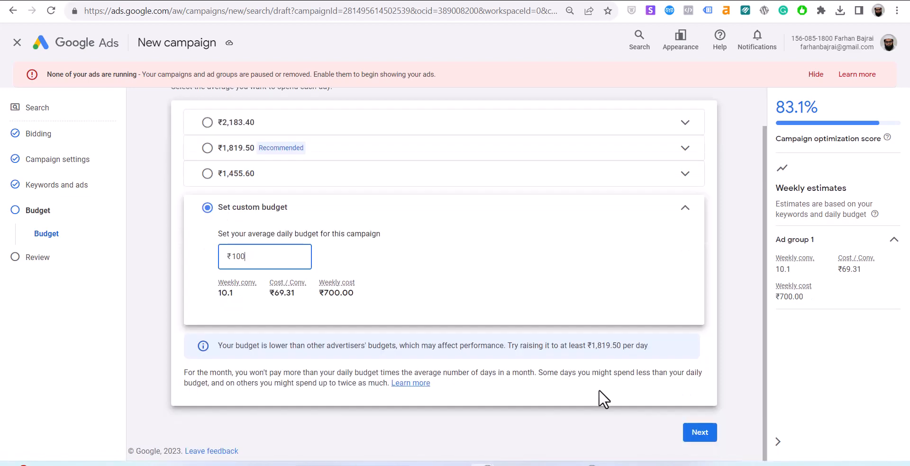
Reach the Review step, double-check the Budget page, and publish the Test 1 campaign.
{"action": "left_click", "coordinate": [696, 431]}
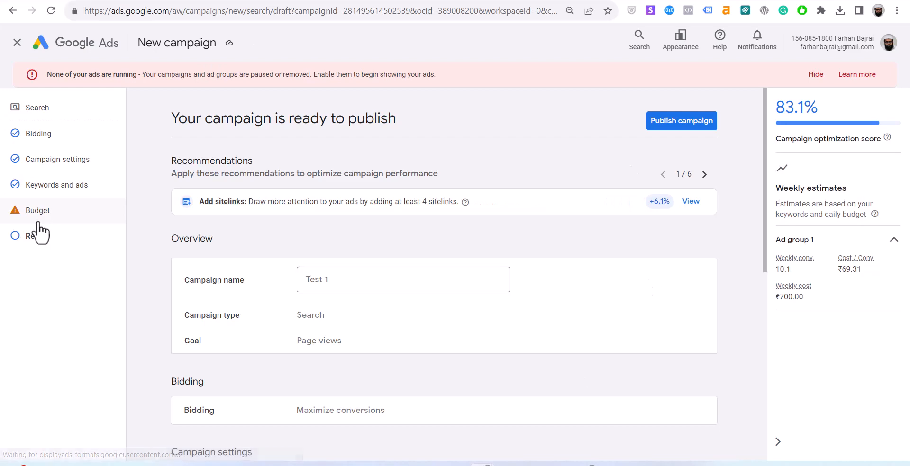
{"action": "left_click", "coordinate": [14, 214]}
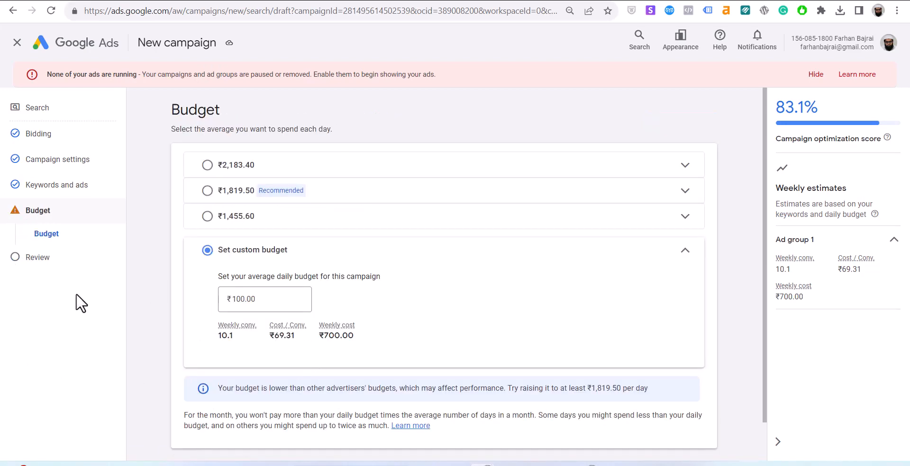
{"action": "left_click", "coordinate": [65, 259]}
{"action": "left_click", "coordinate": [709, 124]}
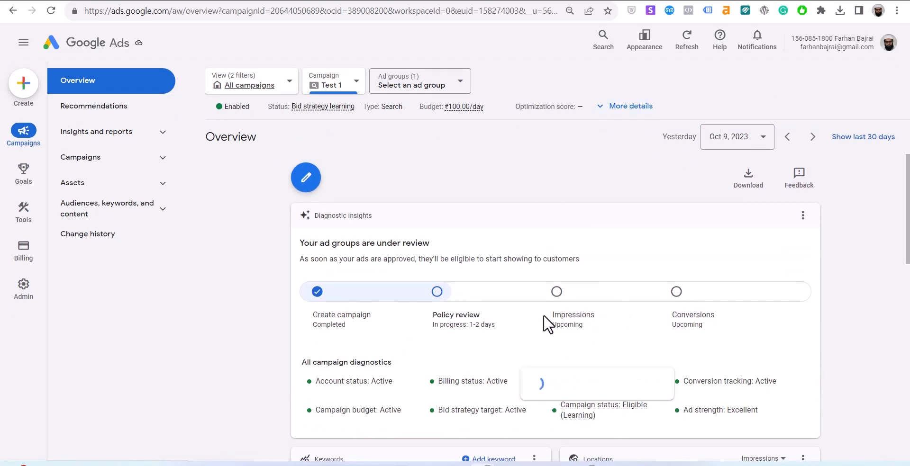
{"action": "scroll", "coordinate": [611, 225], "scroll_direction": "down", "scroll_amount": 6}
{"action": "scroll", "coordinate": [610, 230], "scroll_direction": "down", "scroll_amount": 1}
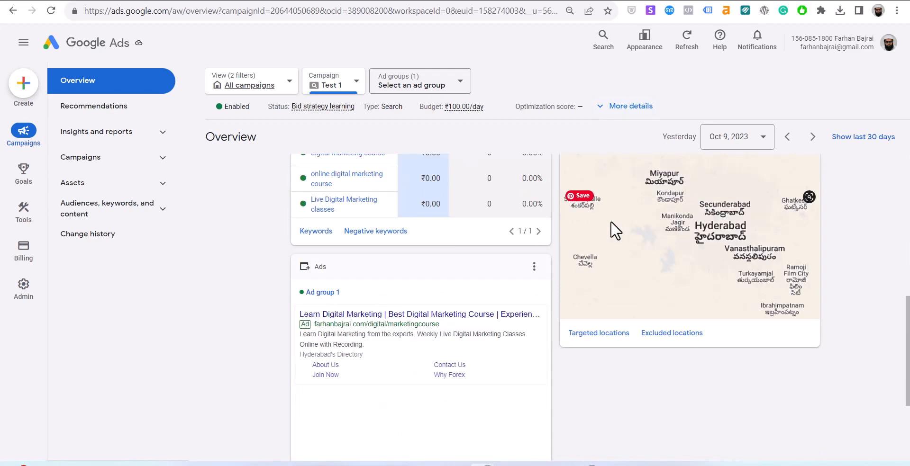
{"action": "scroll", "coordinate": [610, 221], "scroll_direction": "up", "scroll_amount": 7}
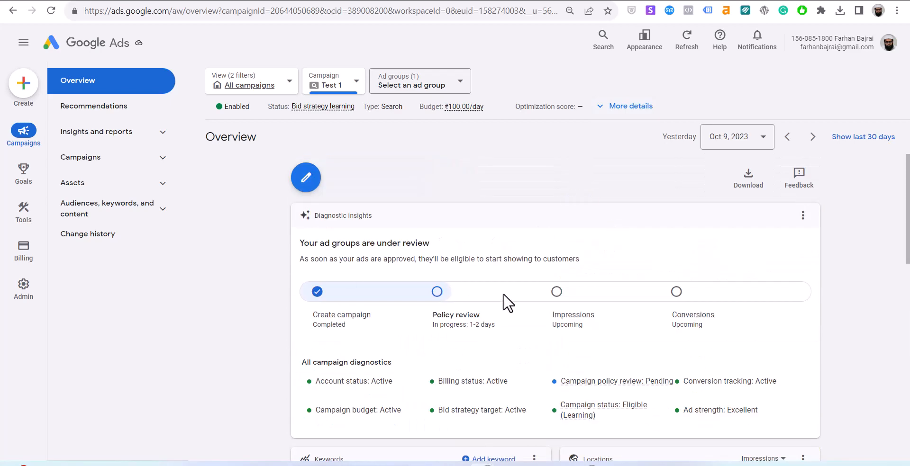